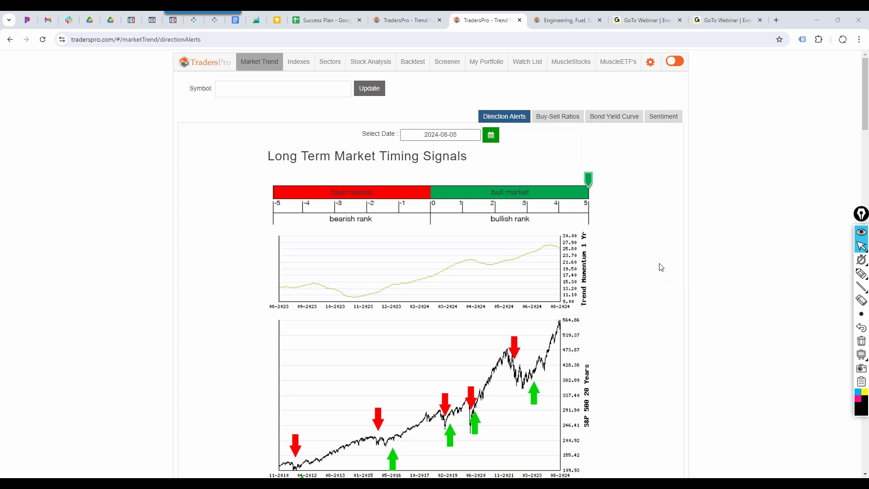
Select 'Bull Market is 26.01' and ink-mark the Trend Momentum rise and its latest peak
scroll(647, 222, down, 2)
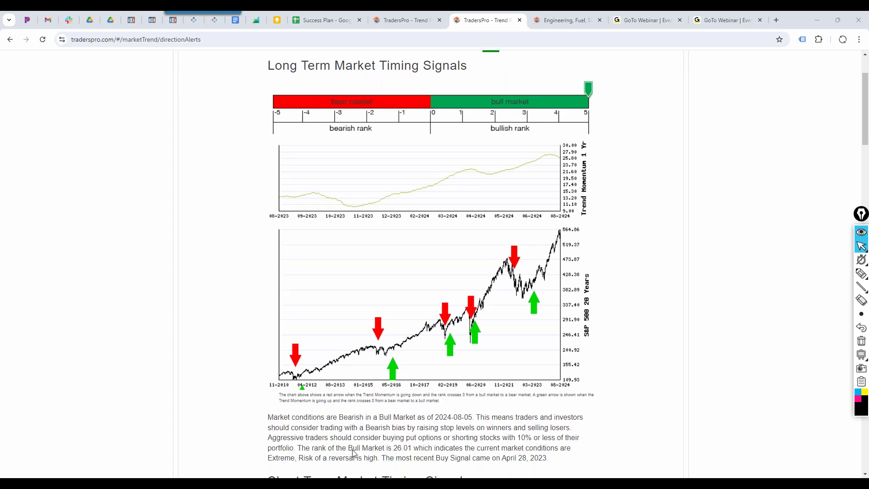
drag(346, 448, 415, 449)
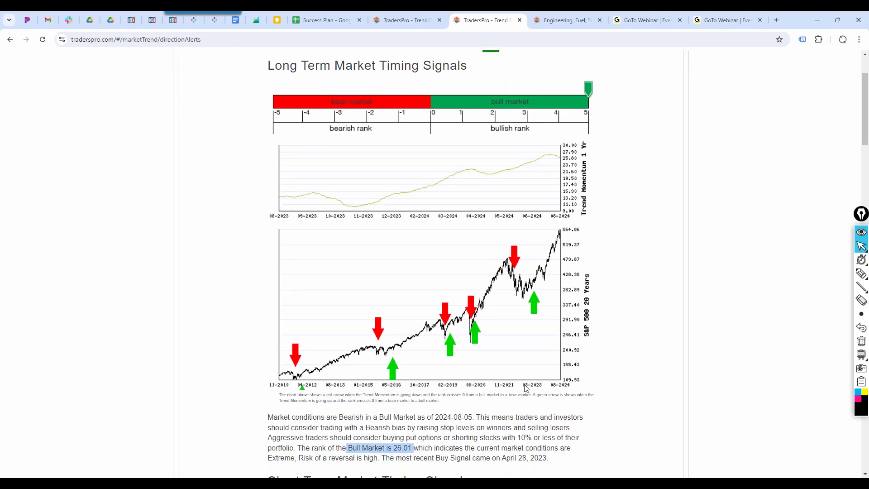
click(862, 273)
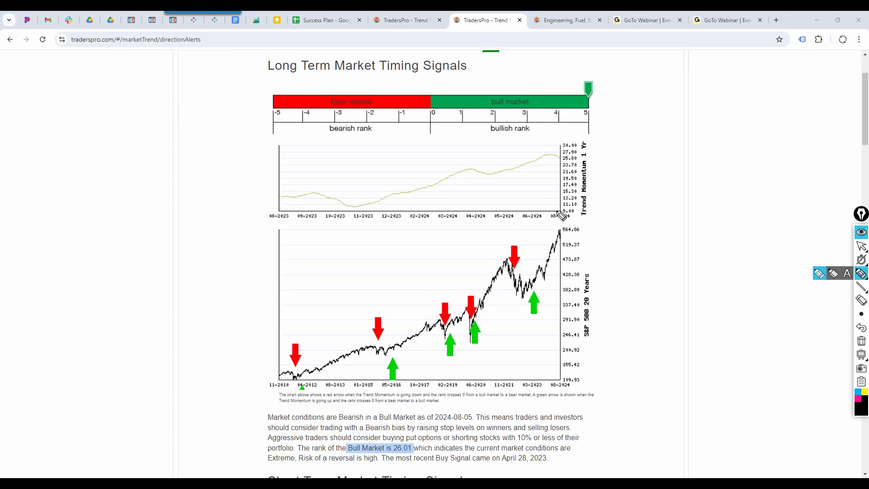
mouse_move(519, 174)
mouse_down()
mouse_move(475, 173)
mouse_move(520, 166)
mouse_up()
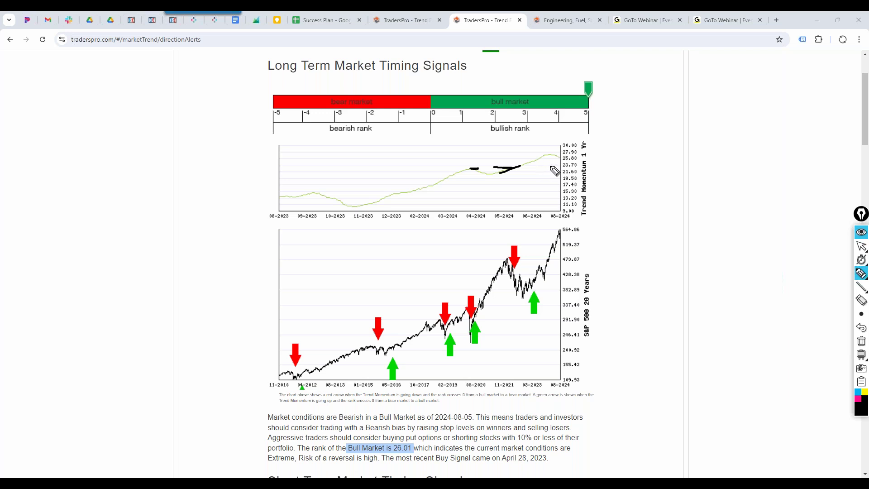
drag(542, 155, 557, 154)
Sketch a drop from the S&P 500 peak, circle both peaks, then erase all ink
drag(561, 233, 572, 264)
drag(514, 259, 506, 264)
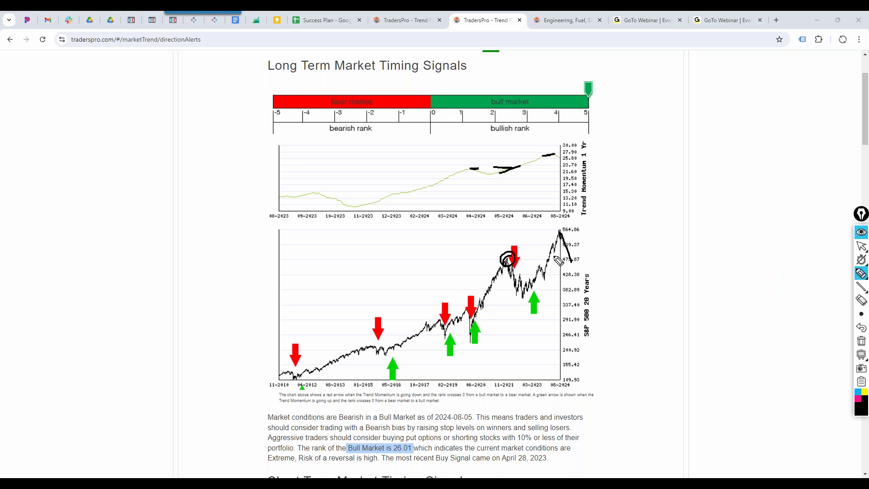
mouse_move(567, 231)
mouse_down()
mouse_move(553, 240)
mouse_move(569, 231)
mouse_up()
click(861, 341)
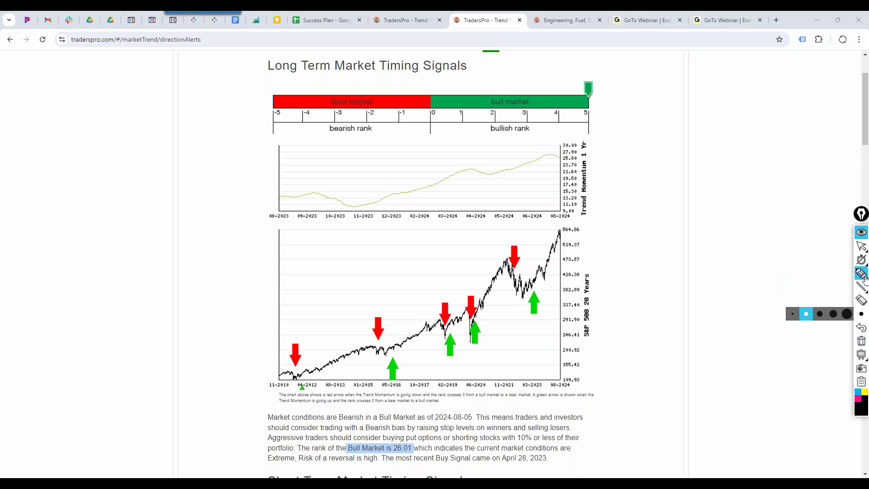
click(862, 246)
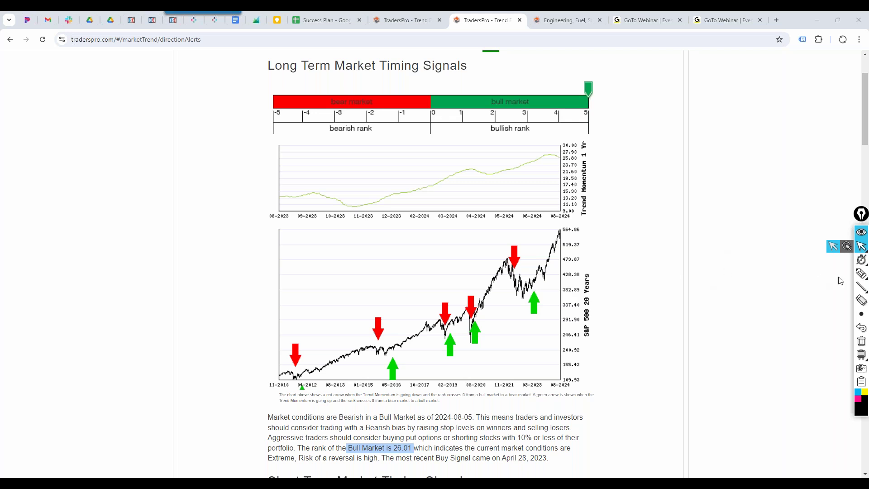
click(860, 274)
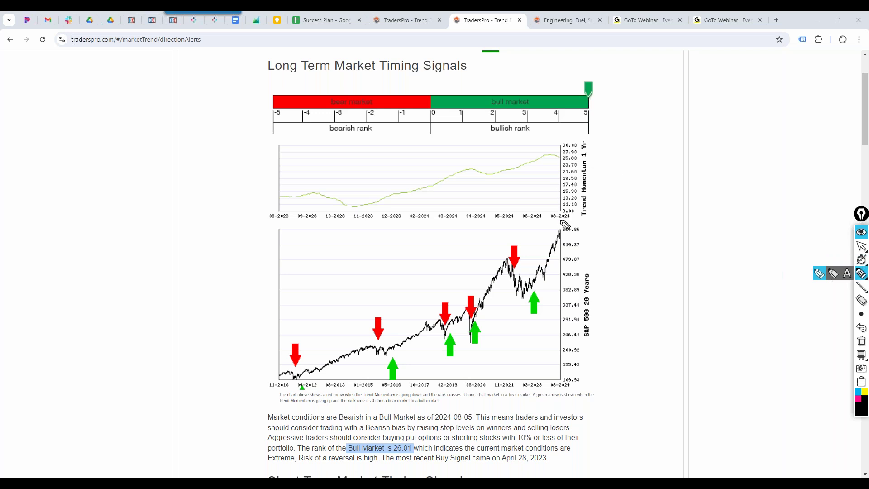
drag(566, 231, 565, 232)
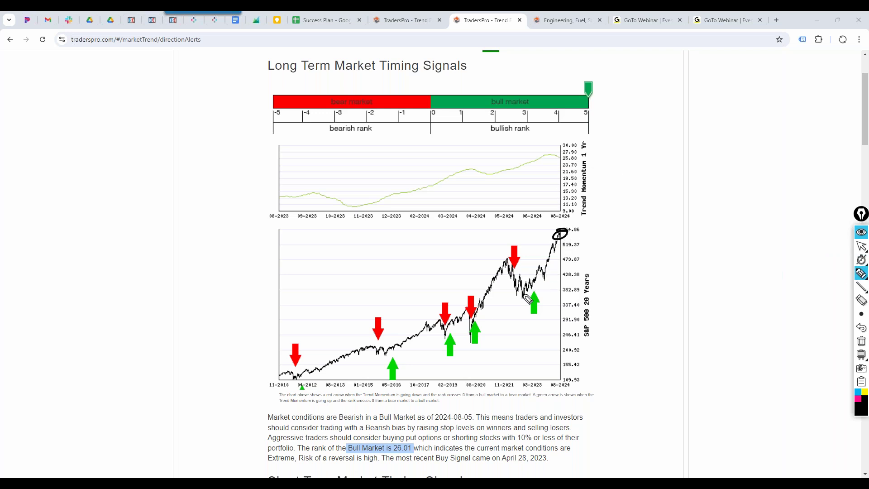
drag(521, 298, 565, 236)
mouse_move(360, 208)
mouse_down()
mouse_move(553, 157)
mouse_move(553, 210)
mouse_move(555, 152)
mouse_up()
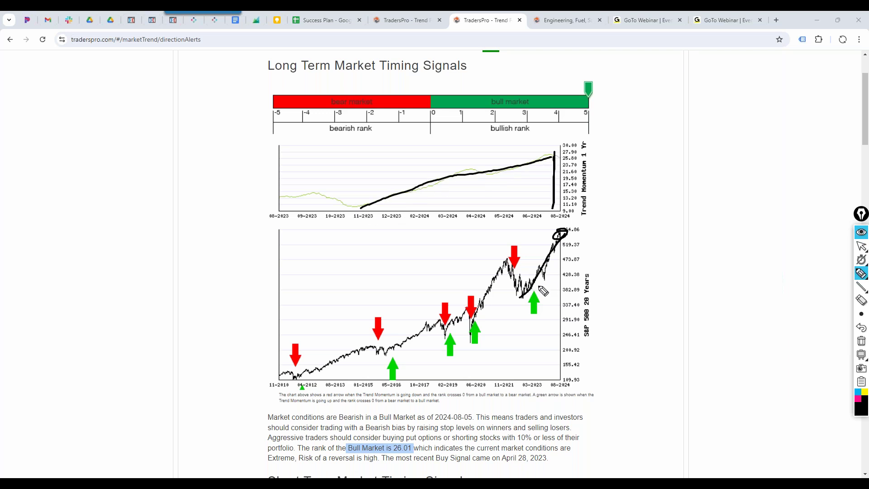
drag(535, 290, 561, 247)
mouse_move(527, 289)
mouse_down()
mouse_move(555, 267)
mouse_move(567, 236)
mouse_move(554, 263)
mouse_move(528, 280)
mouse_up()
mouse_move(281, 376)
mouse_down()
mouse_move(479, 331)
mouse_move(555, 296)
mouse_up()
mouse_move(608, 206)
mouse_down()
mouse_move(625, 342)
mouse_move(705, 339)
mouse_up()
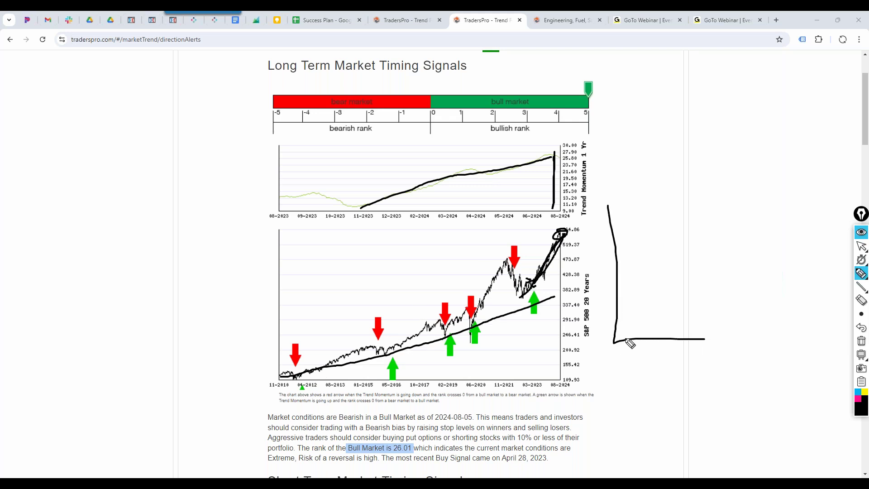
drag(622, 335, 714, 277)
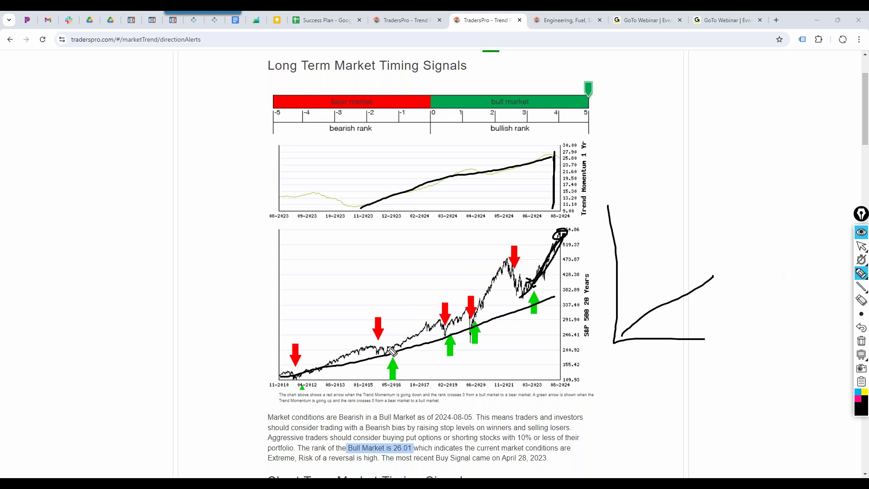
drag(366, 365, 521, 311)
mouse_move(296, 384)
mouse_down()
mouse_move(458, 335)
mouse_move(687, 240)
mouse_up()
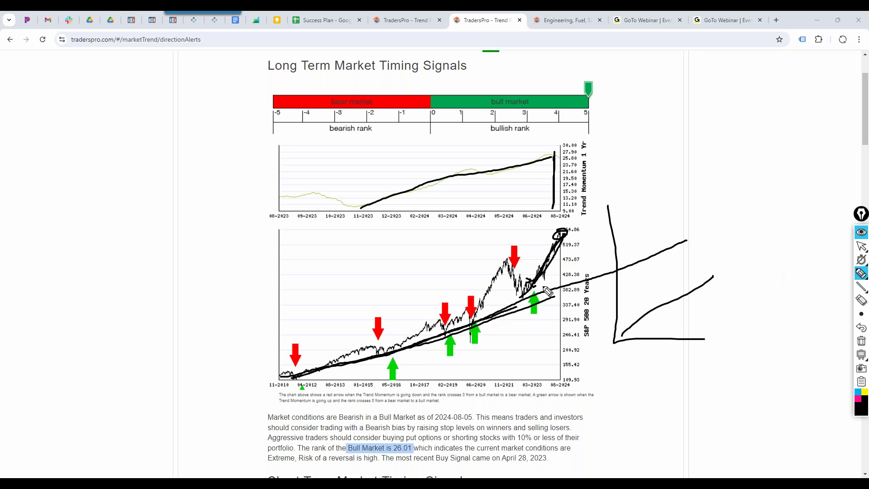
drag(516, 302, 526, 295)
drag(461, 321, 474, 322)
mouse_move(285, 286)
mouse_down()
mouse_move(279, 354)
mouse_move(344, 385)
mouse_up()
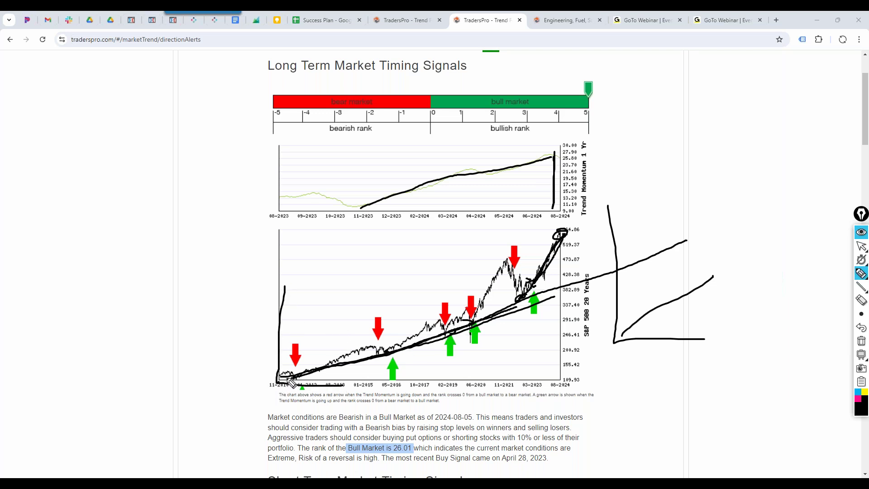
drag(292, 382, 345, 362)
drag(278, 382, 320, 308)
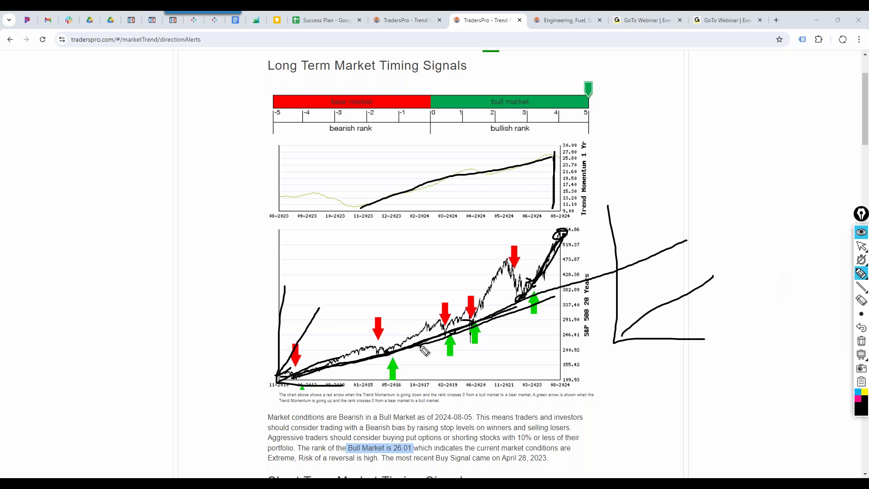
drag(520, 301, 603, 207)
mouse_move(497, 308)
mouse_down()
mouse_move(568, 256)
mouse_move(589, 183)
mouse_up()
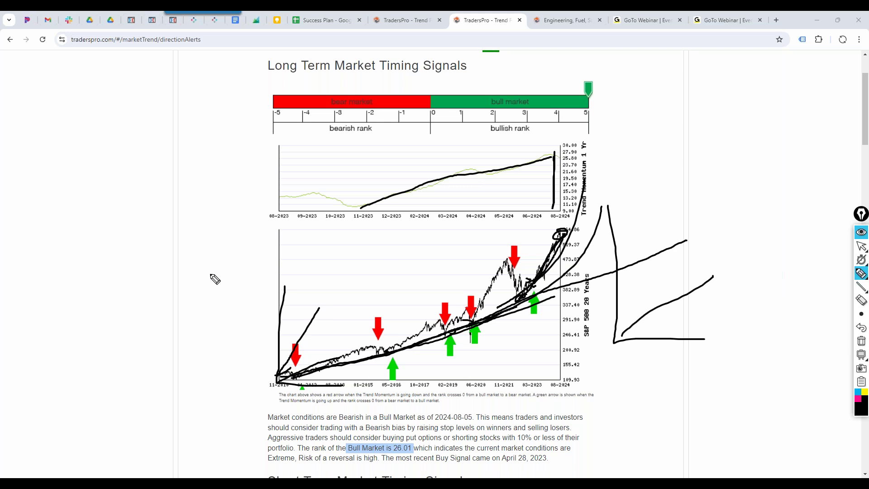
mouse_move(163, 297)
mouse_down()
mouse_move(198, 280)
mouse_move(271, 158)
mouse_up()
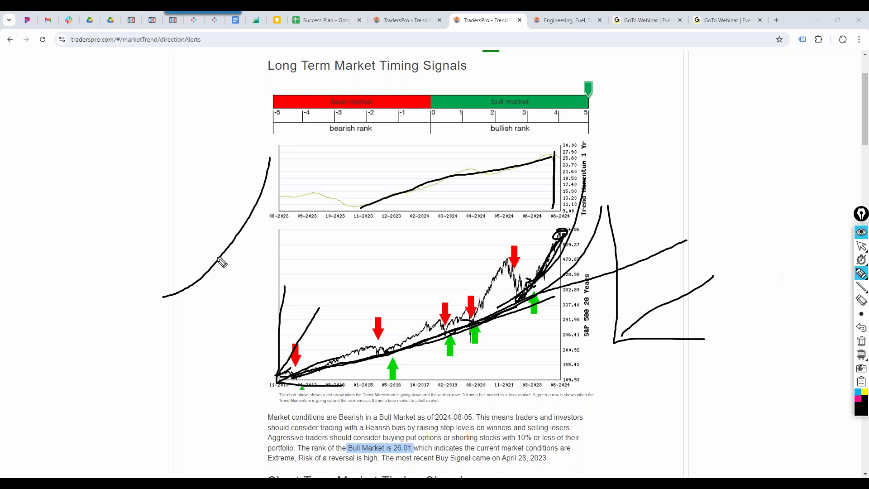
mouse_move(220, 320)
mouse_down()
mouse_move(239, 320)
mouse_move(278, 216)
mouse_up()
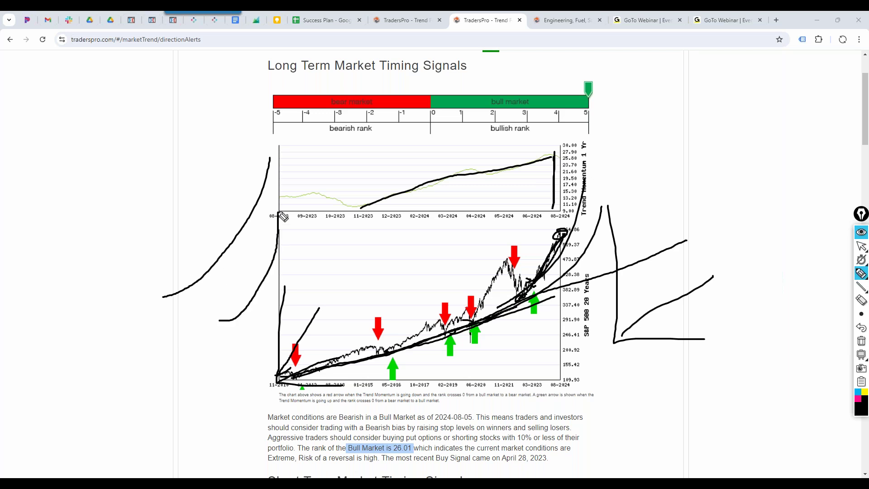
mouse_move(277, 256)
mouse_down()
mouse_move(285, 227)
mouse_move(310, 284)
mouse_up()
click(861, 340)
click(862, 246)
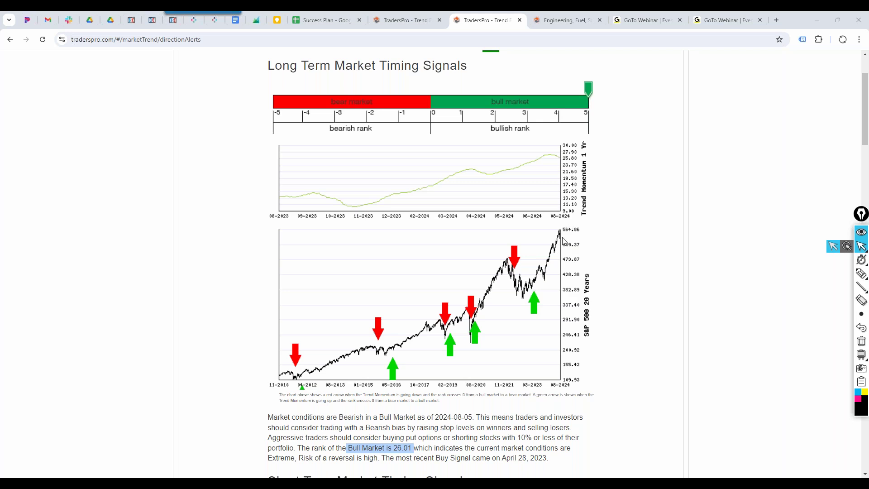
Scroll down to the Short Term Market Timing Signals heading and its SPY chart
scroll(562, 240, down, 4)
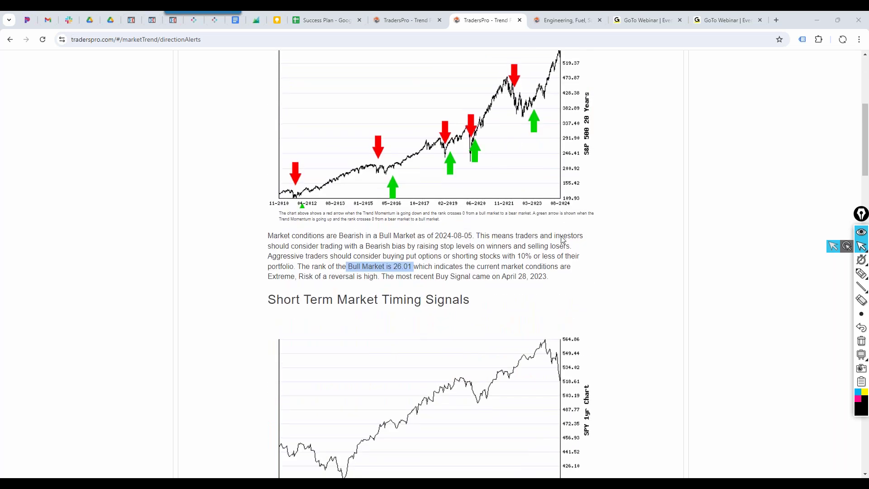
Scroll down through the Momentum and Breadth indicator sections
scroll(562, 240, down, 4)
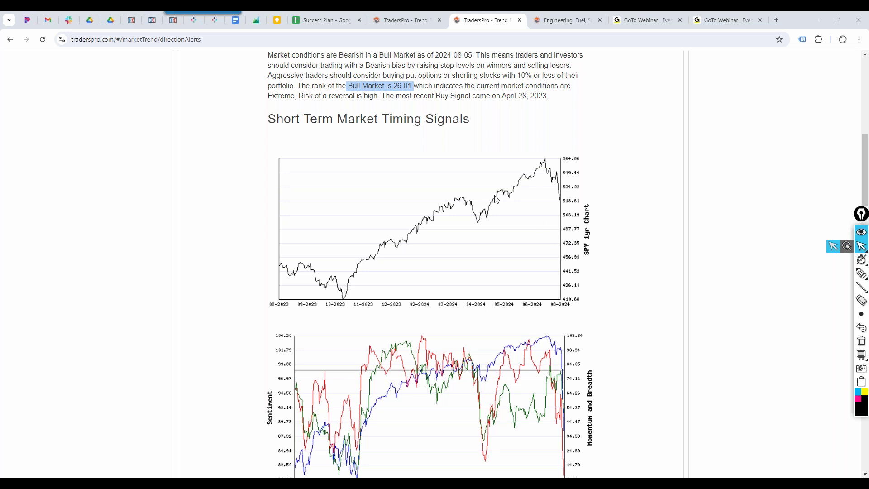
drag(292, 125, 322, 125)
scroll(380, 150, down, 2)
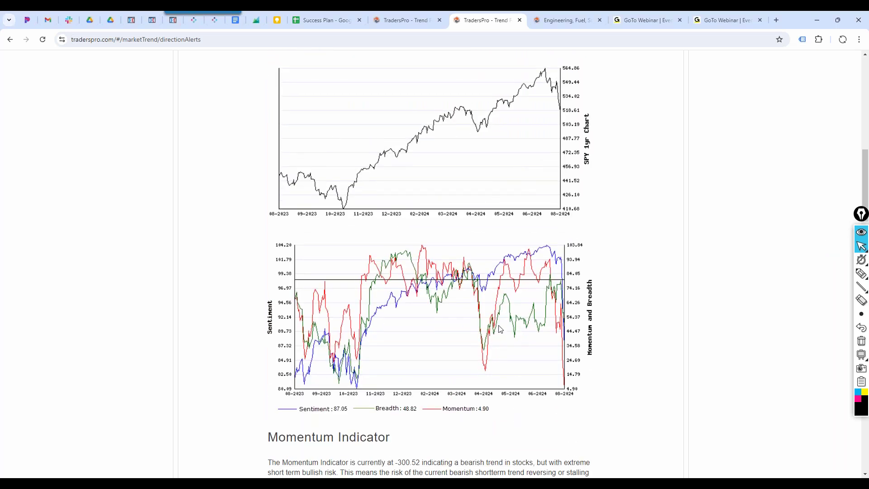
scroll(525, 314, down, 5)
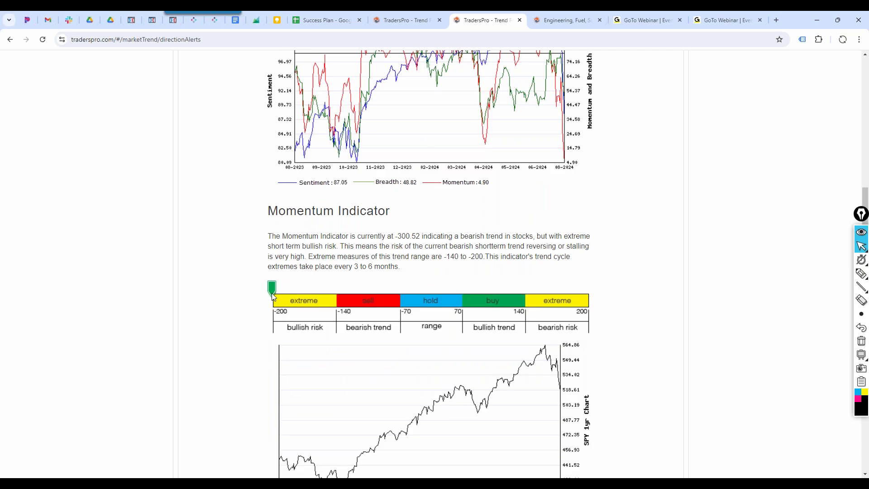
scroll(313, 290, up, 1)
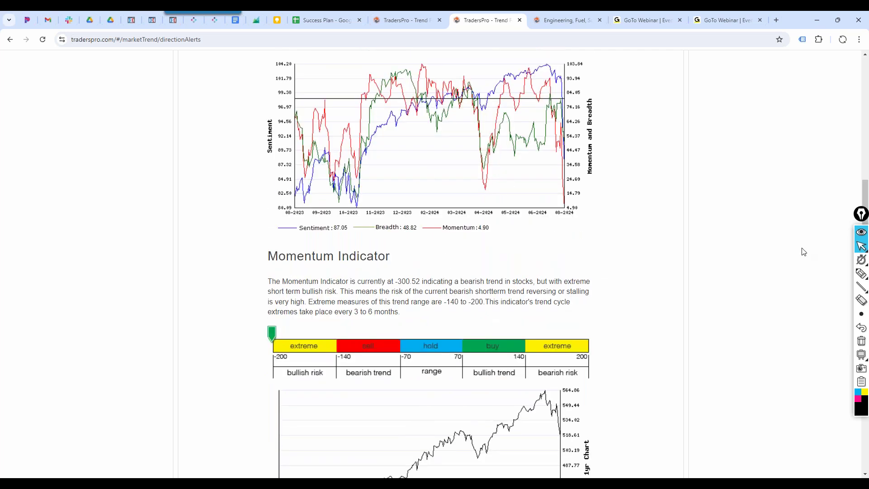
Ink-circle the April 2024 momentum low and the SPY April dip, then erase the marks
mouse_move(862, 285)
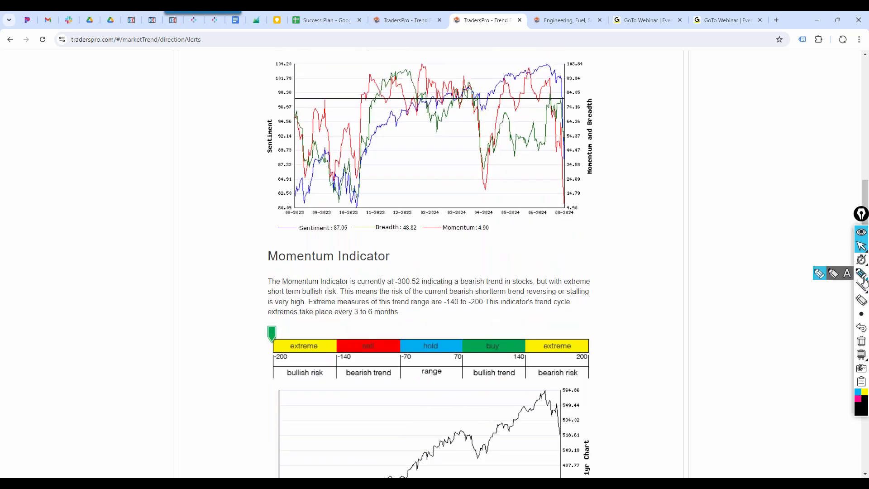
click(861, 274)
drag(493, 187, 480, 187)
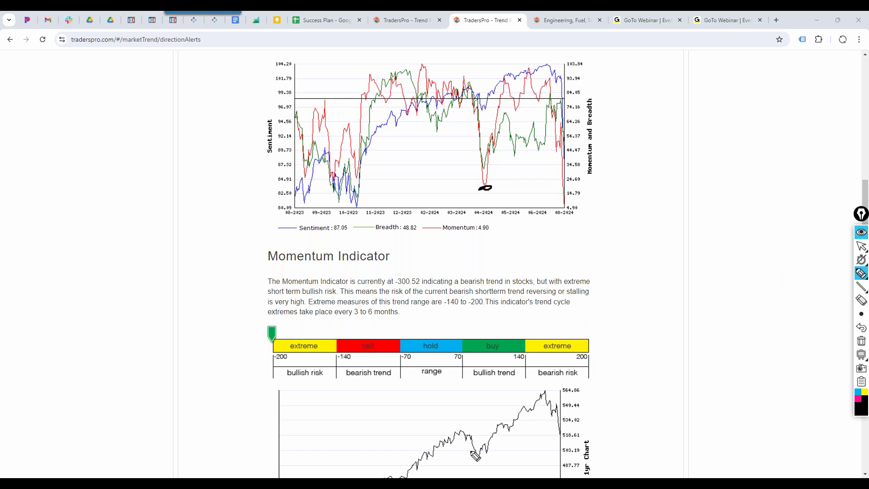
drag(472, 459, 473, 452)
click(865, 341)
click(861, 246)
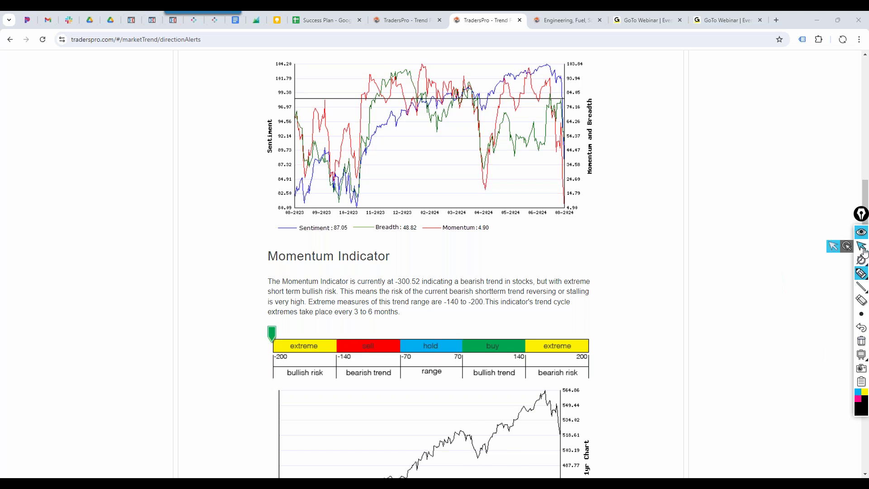
Scroll down to bring the Sentiment Indicator gauge (87.05) and its charts fully into view
scroll(636, 251, down, 5)
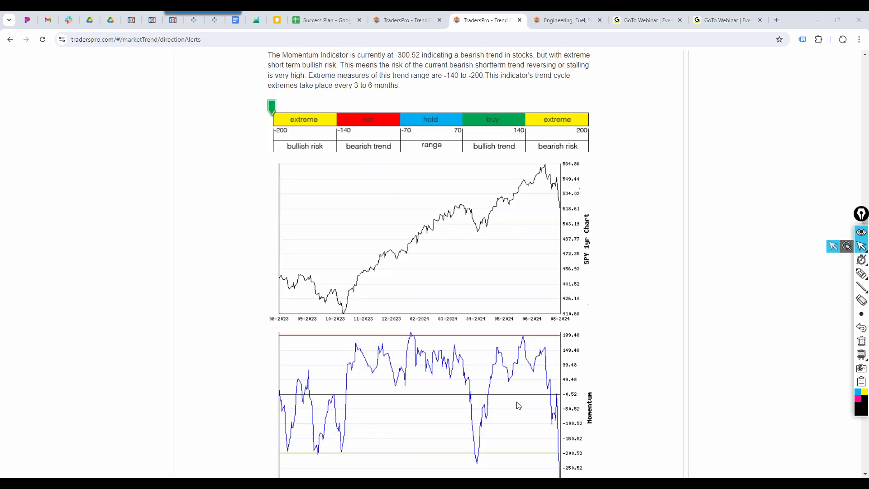
scroll(475, 455, down, 2)
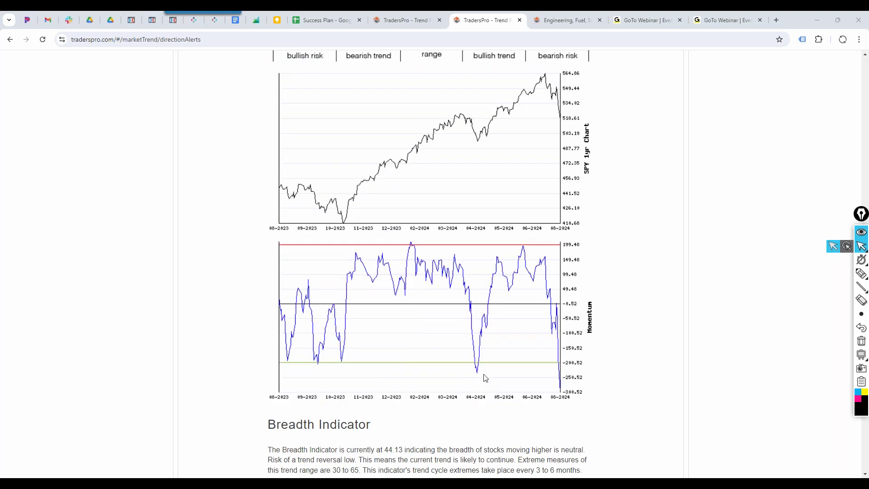
scroll(485, 378, up, 1)
scroll(485, 378, up, 2)
scroll(559, 356, down, 1)
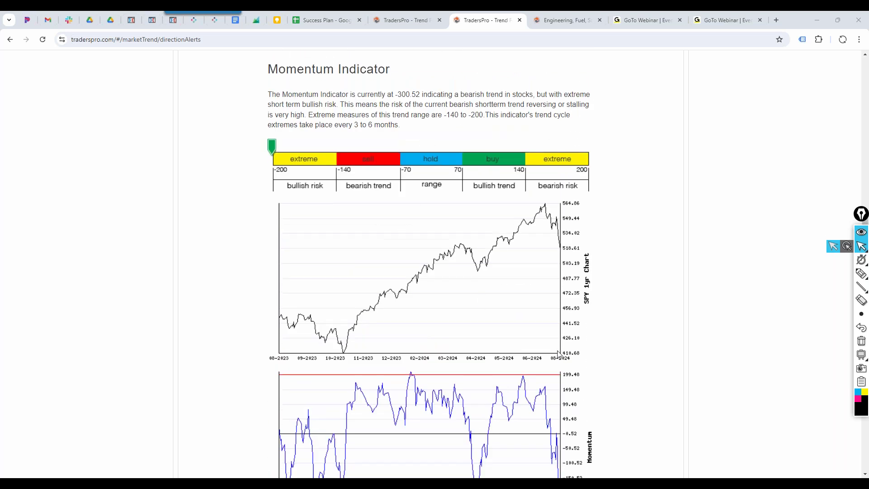
scroll(561, 445, down, 1)
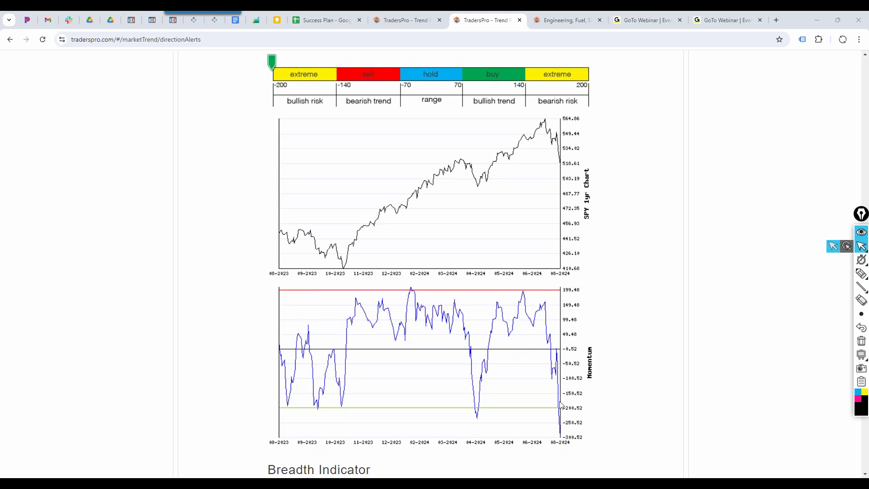
scroll(562, 404, down, 6)
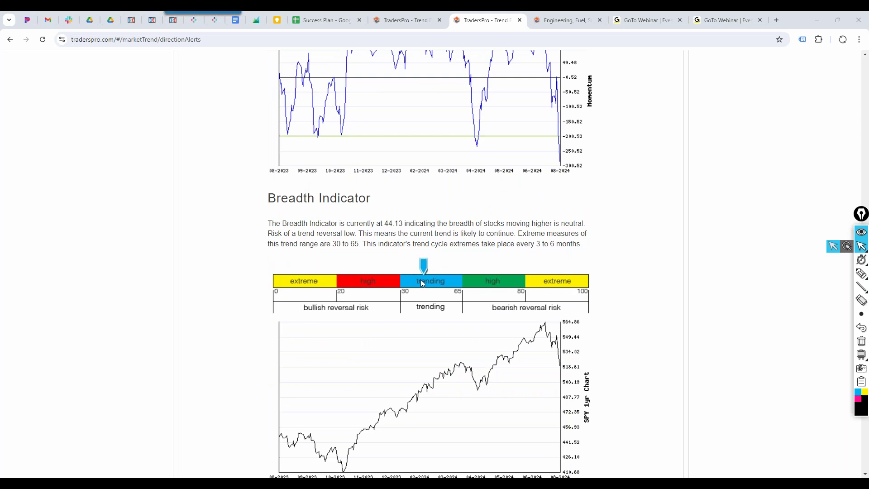
scroll(430, 305, down, 10)
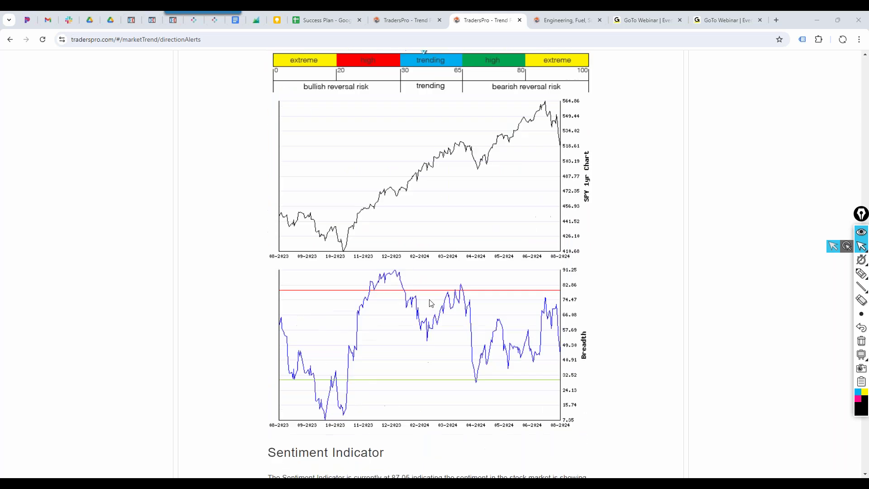
scroll(430, 303, down, 3)
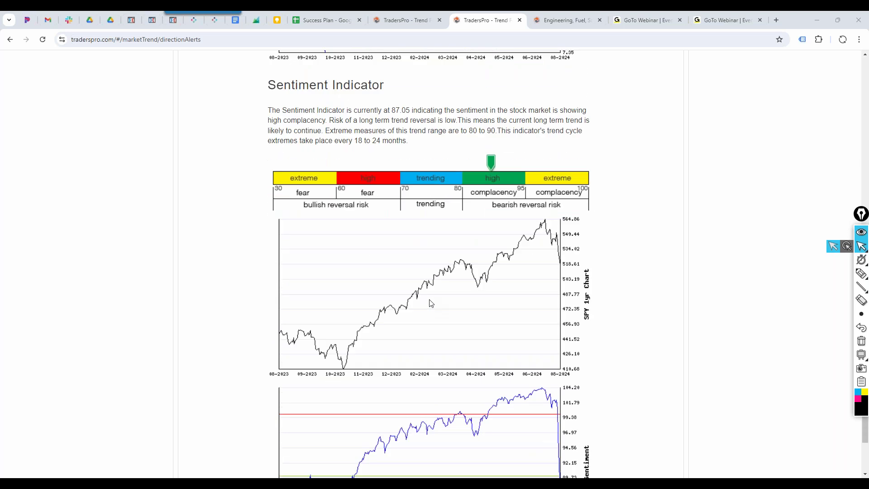
scroll(302, 141, down, 2)
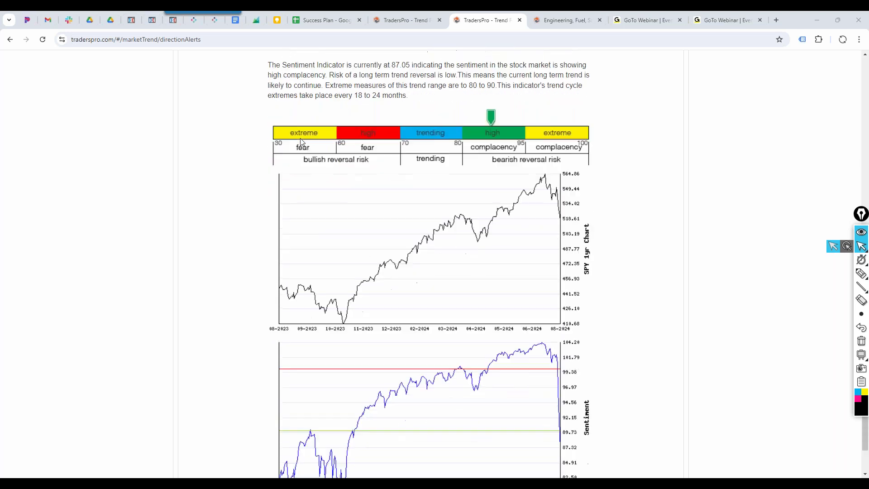
click(861, 273)
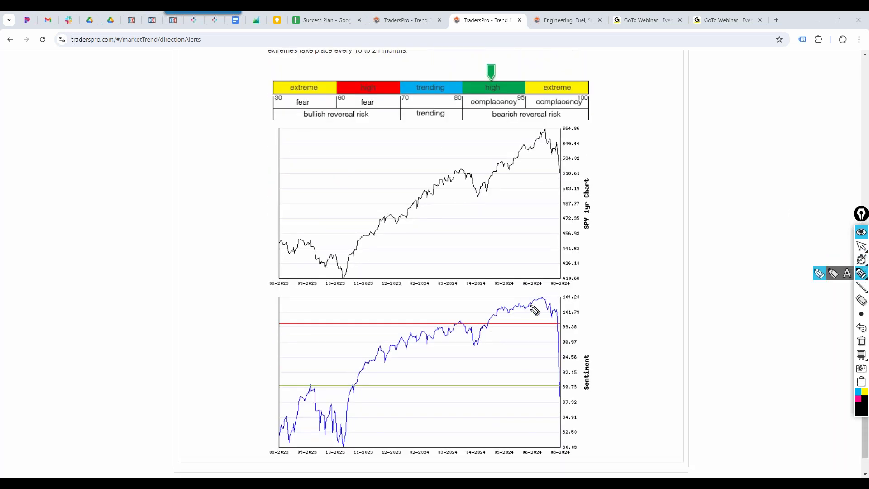
Circle the Sentiment chart's recent peak and draw arrows tracing its sharp drop
mouse_move(521, 307)
mouse_down()
mouse_move(564, 303)
mouse_move(525, 294)
mouse_move(551, 310)
mouse_up()
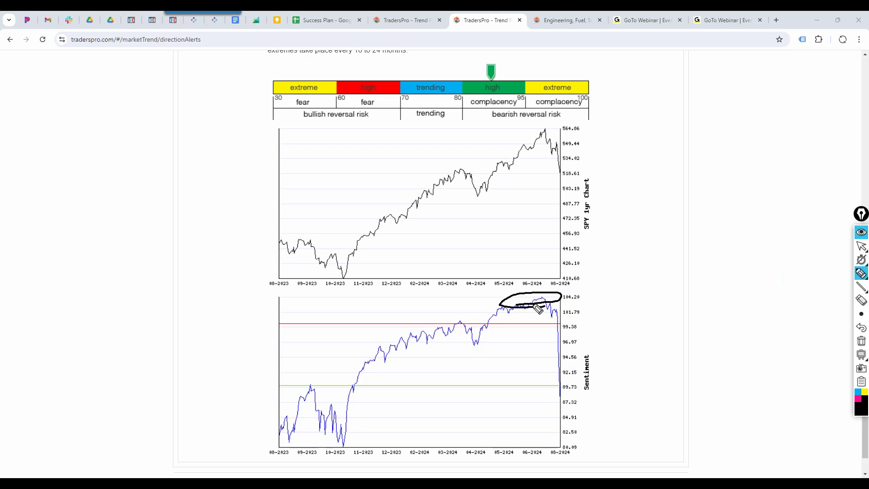
drag(538, 308, 584, 385)
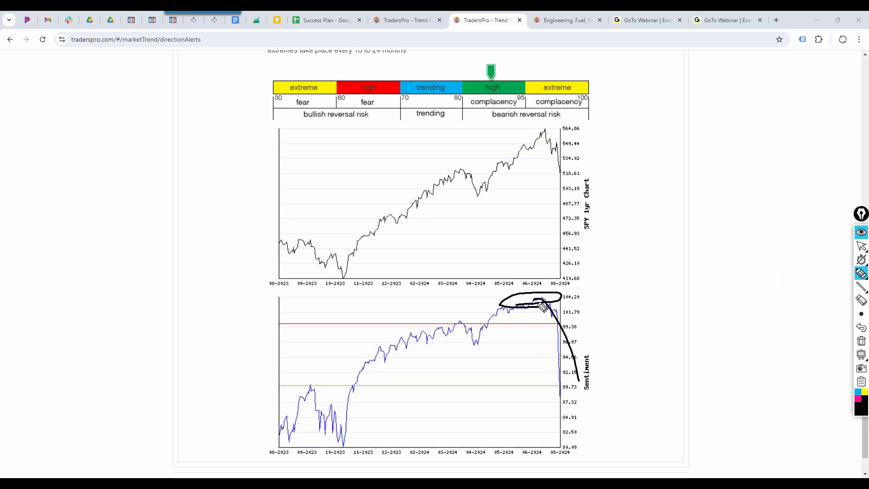
drag(539, 303, 557, 355)
mouse_move(593, 346)
mouse_down()
mouse_move(575, 394)
mouse_move(589, 355)
mouse_up()
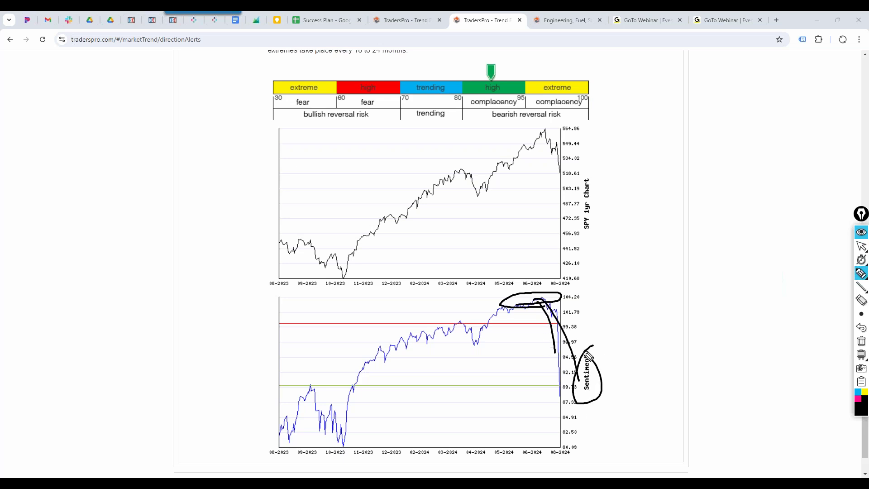
Erase the ink and scroll back up to the Long Term Market Timing Signals
click(861, 342)
click(861, 246)
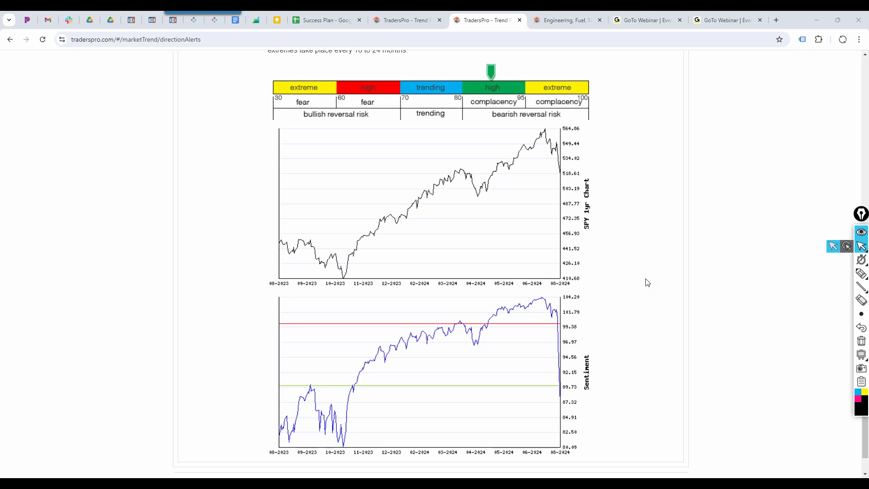
scroll(647, 283, down, 2)
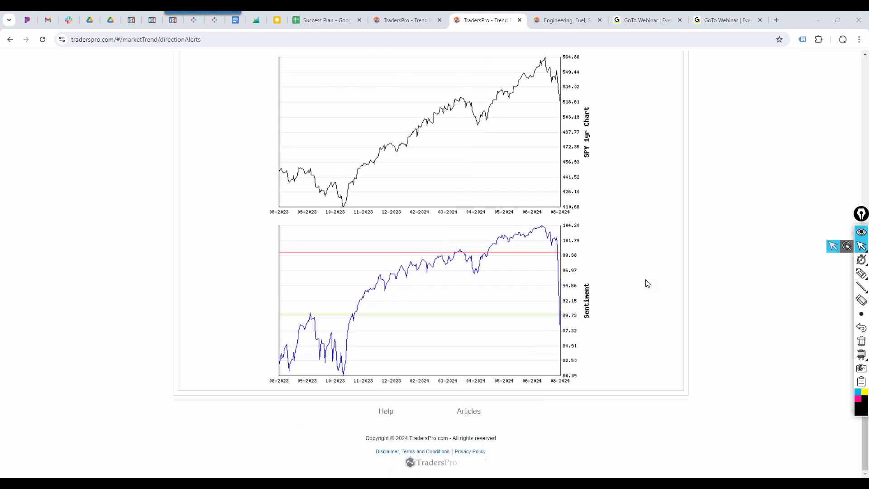
scroll(647, 283, up, 20)
scroll(647, 283, up, 15)
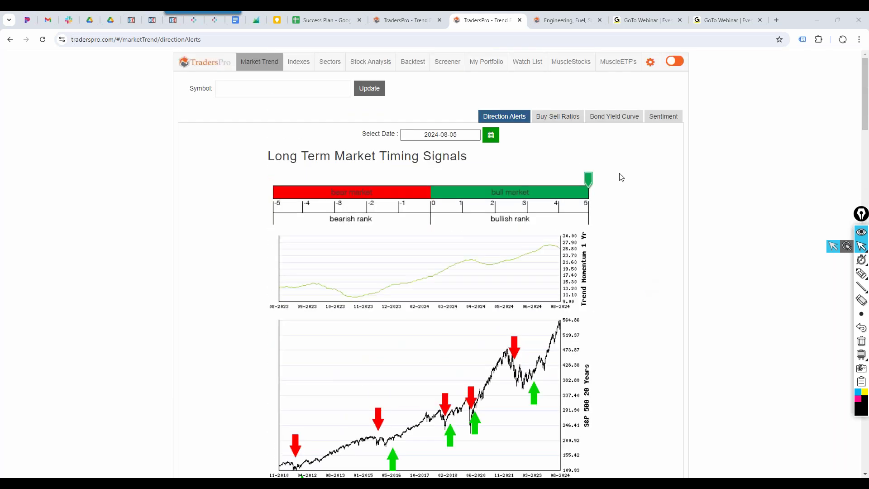
Open Buy-Sell Ratios and ink-mark the latest sell spike, end crossover and April spike
click(557, 119)
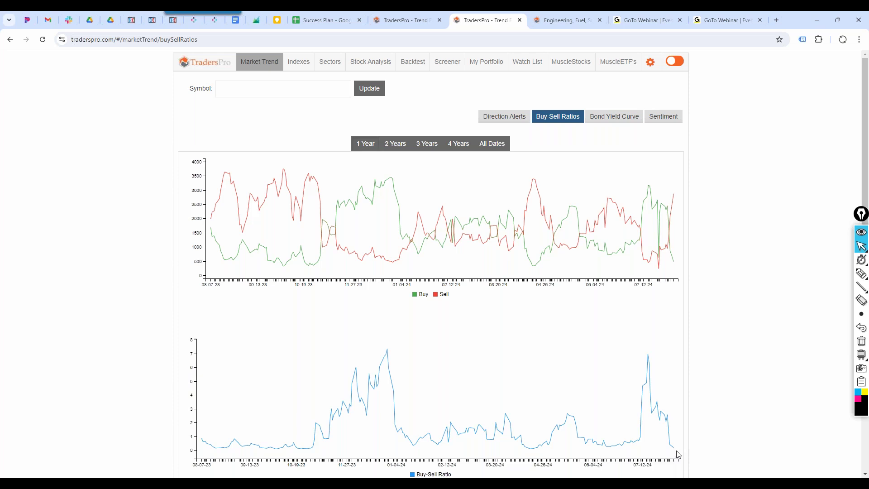
mouse_move(675, 454)
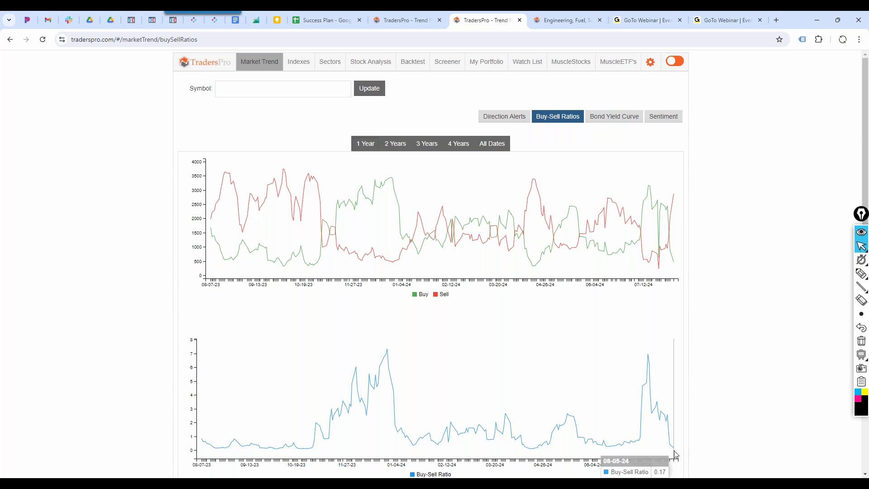
click(861, 273)
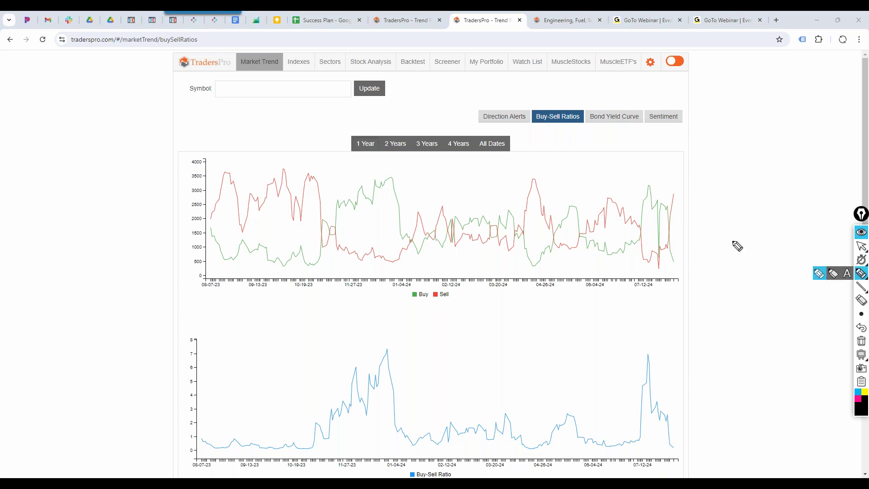
drag(667, 230, 679, 187)
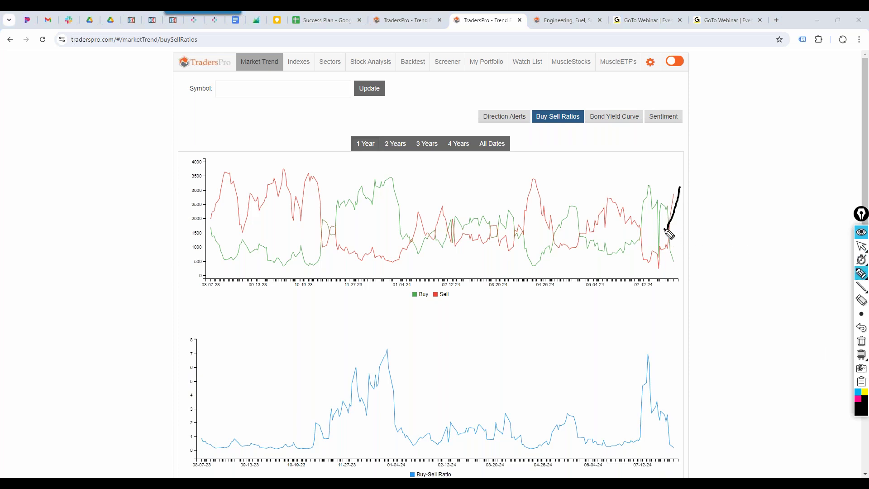
drag(664, 229, 678, 265)
mouse_move(523, 226)
mouse_down()
mouse_move(524, 183)
mouse_move(525, 259)
mouse_up()
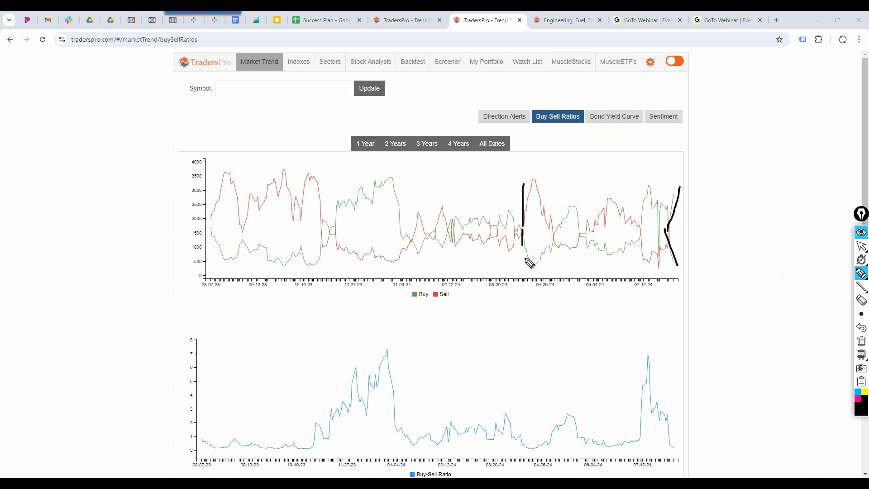
Mark the 2023 sell-line rise, January buy turn and latest surge, then erase the ink
drag(229, 177, 210, 224)
mouse_move(406, 232)
mouse_down()
mouse_move(402, 239)
mouse_move(415, 217)
mouse_up()
drag(668, 230, 674, 200)
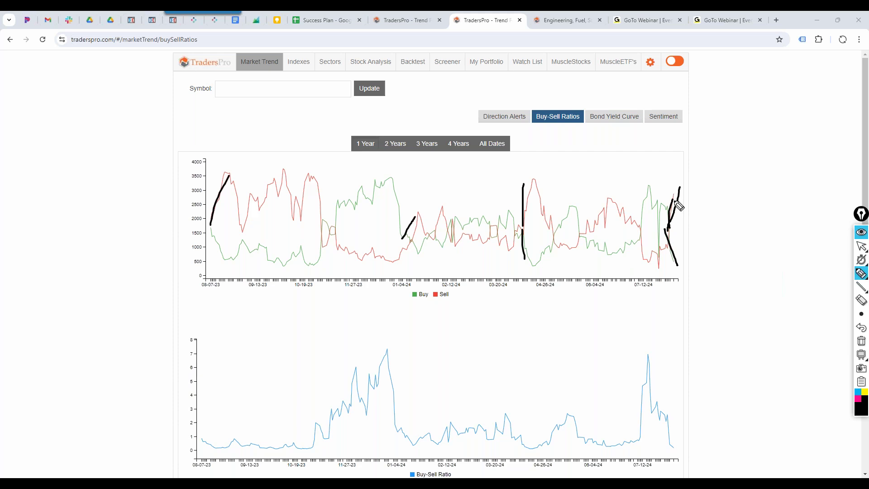
drag(642, 219, 651, 189)
click(861, 342)
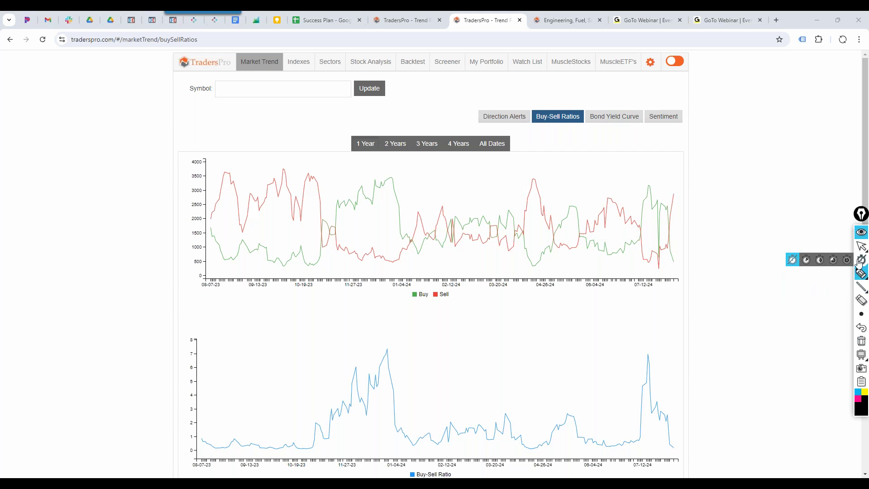
click(862, 246)
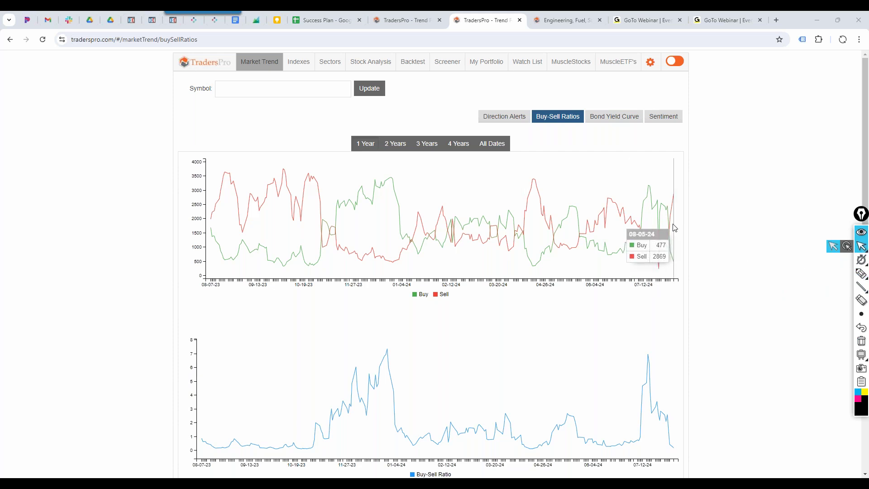
Open Sentiment and view Nasdaq, Volatility Index, T-Bonds, then T-Notes at 93.35
click(665, 121)
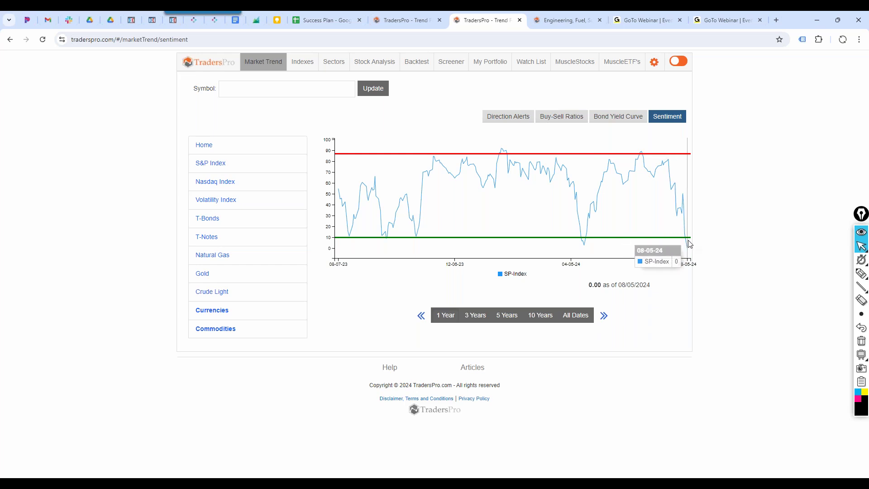
click(204, 183)
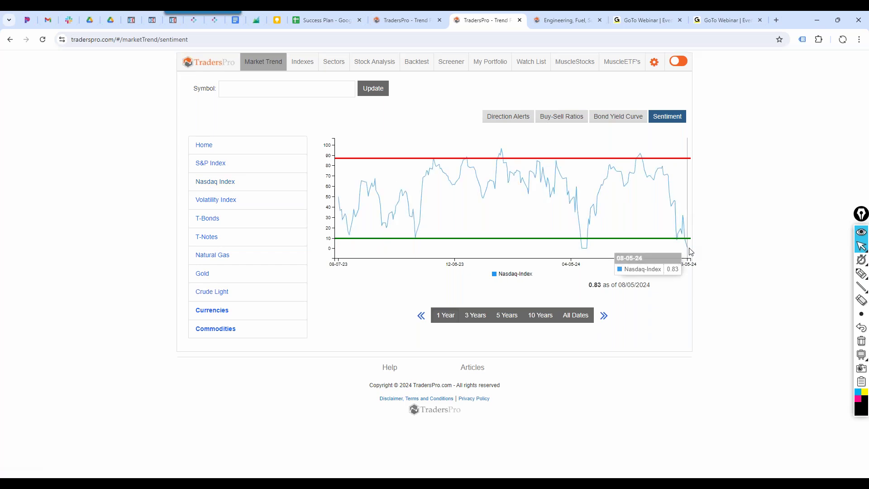
click(209, 201)
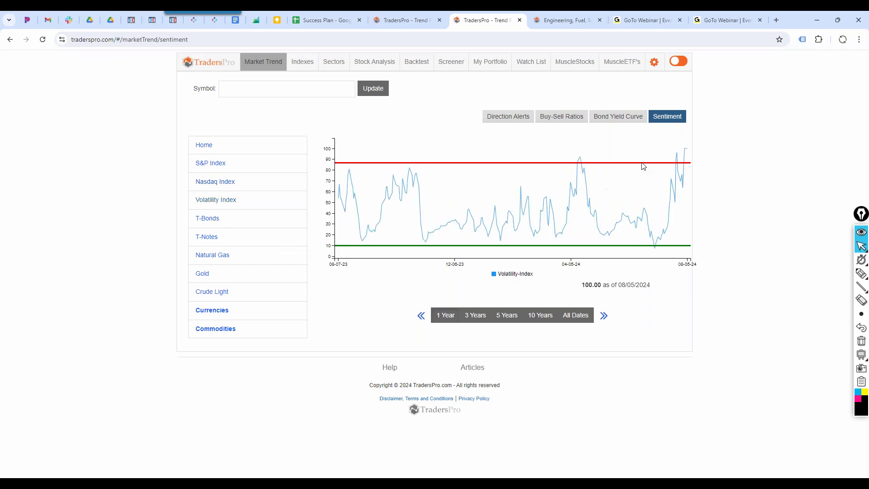
mouse_move(690, 160)
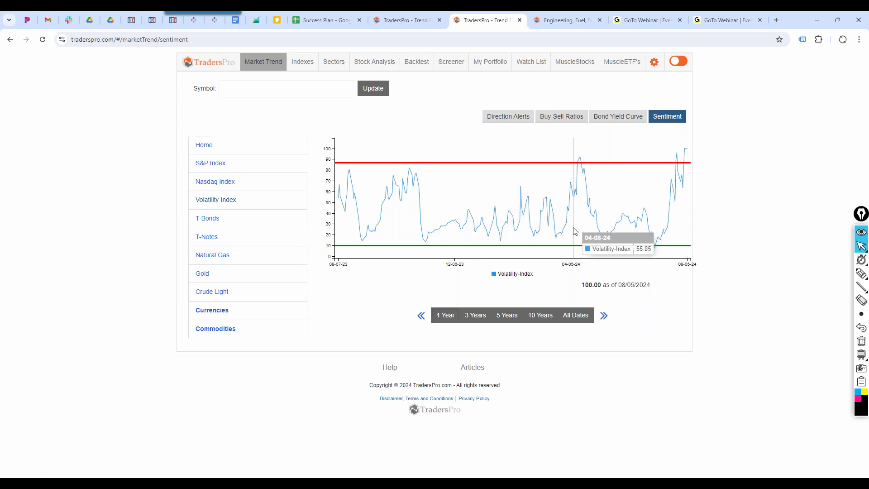
click(202, 219)
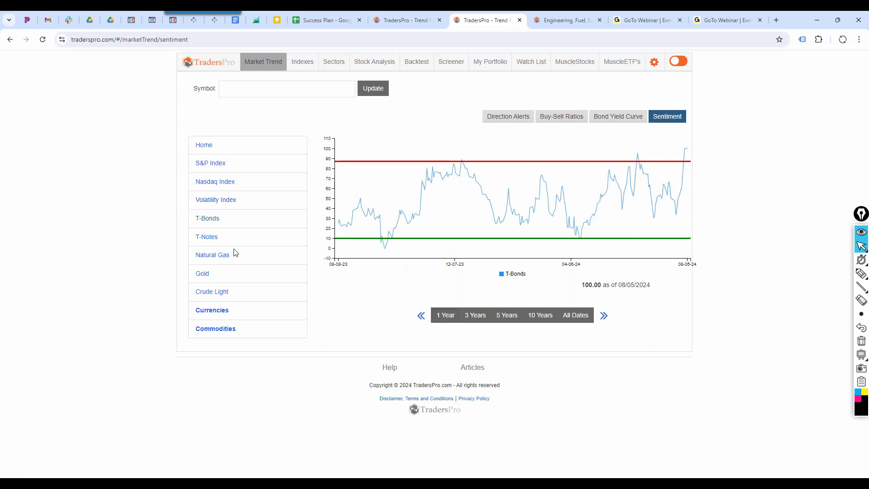
click(204, 237)
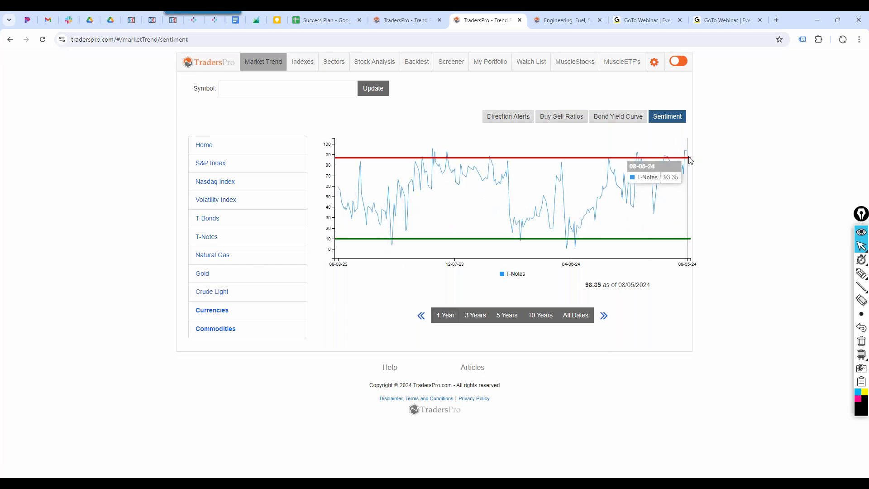
Check the TLT ETF chart, then go to the Bond Yield Curve page showing 10Y-2Y at -0.08%
click(308, 65)
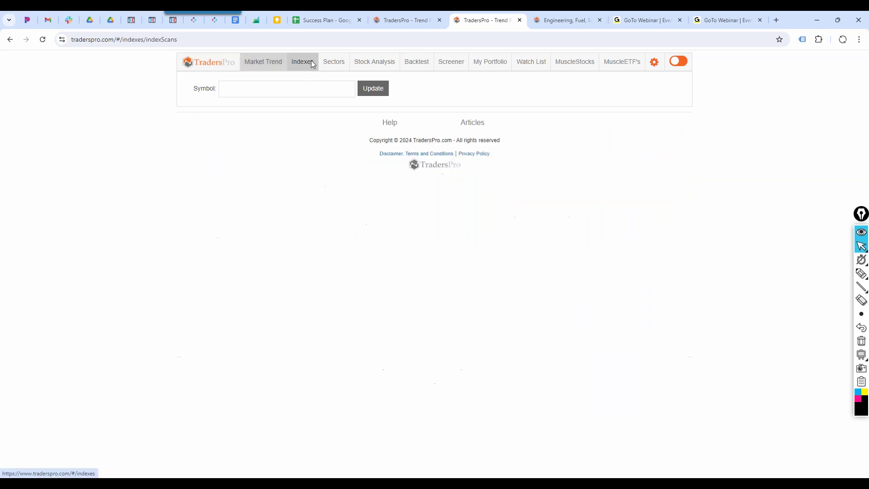
click(539, 119)
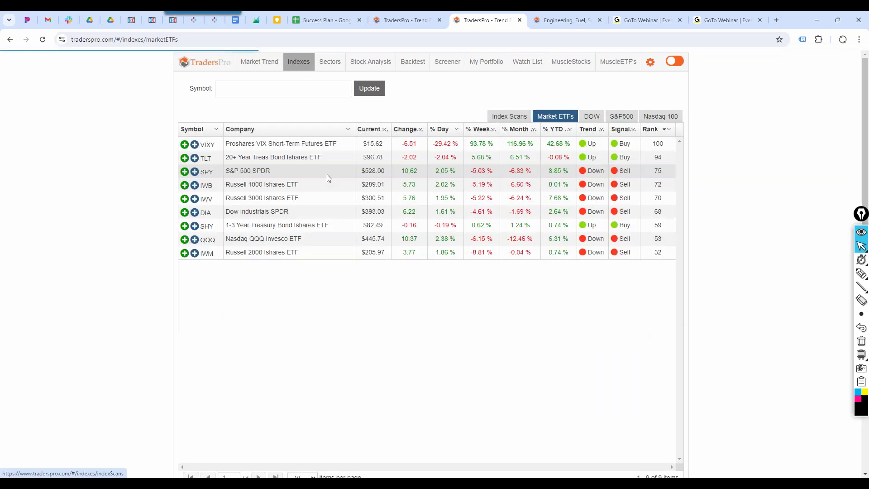
click(262, 163)
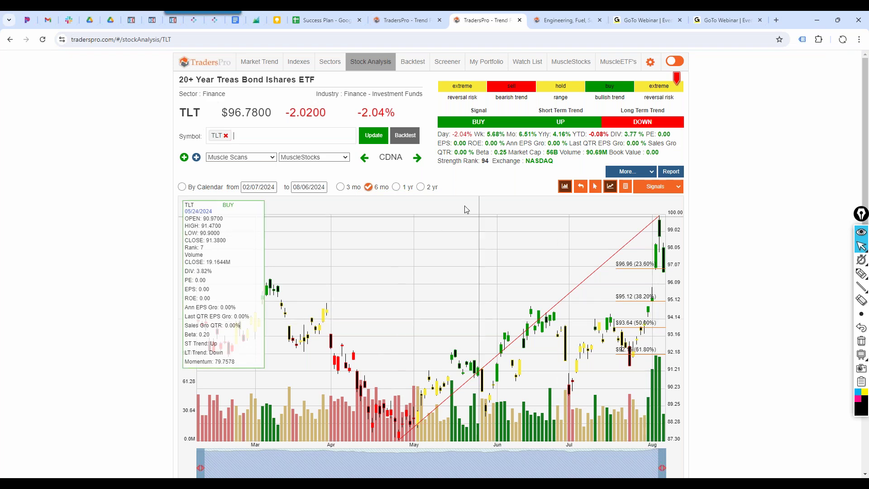
click(265, 64)
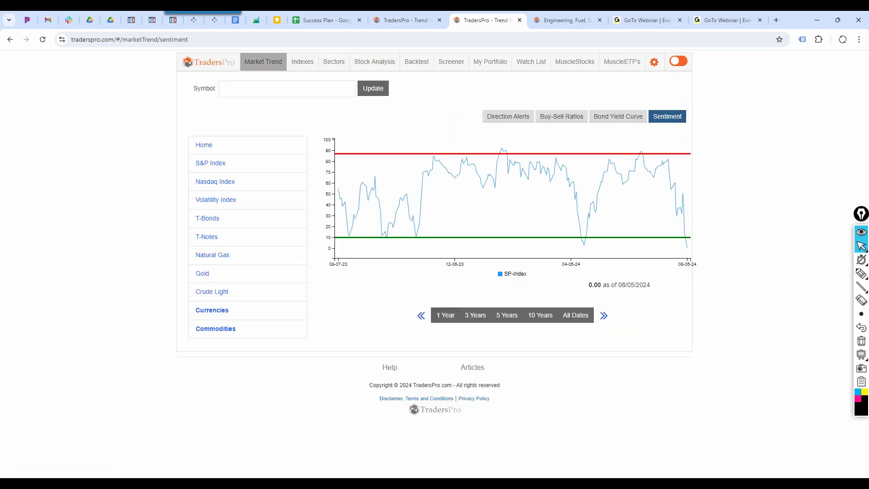
click(560, 118)
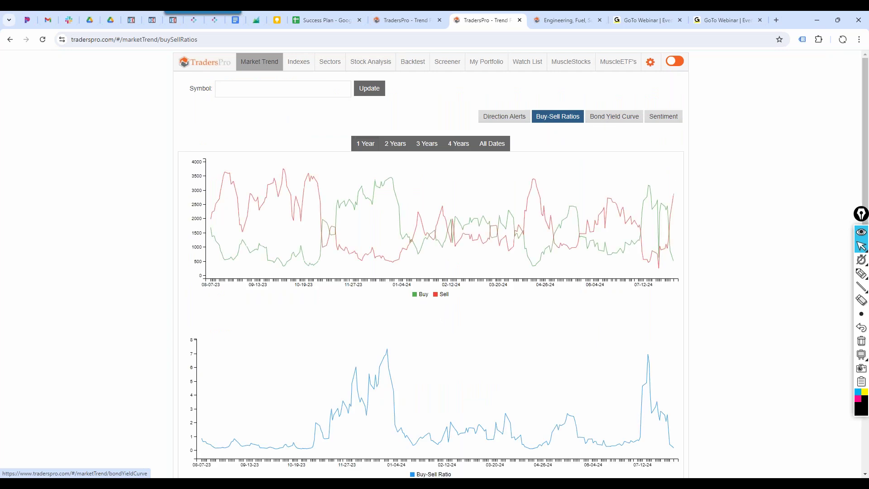
click(611, 118)
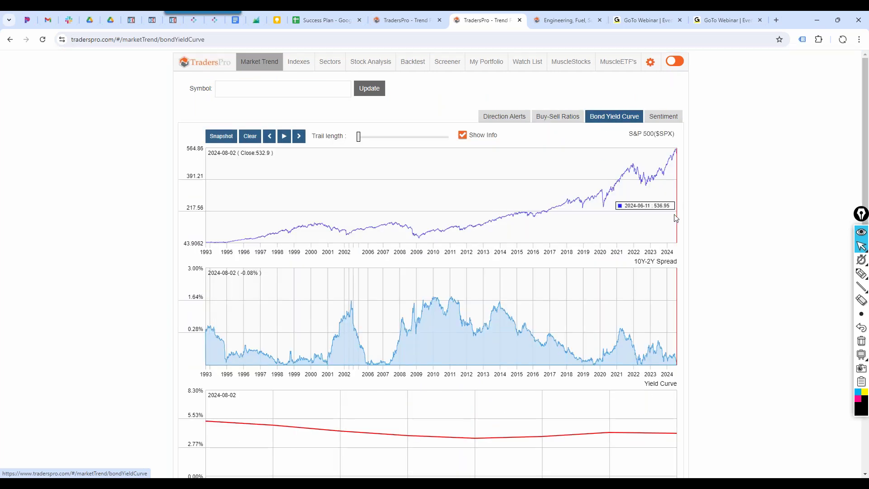
Ink arrows down from the 3M and 30Y yields on the curve, then erase them
scroll(293, 397, down, 1)
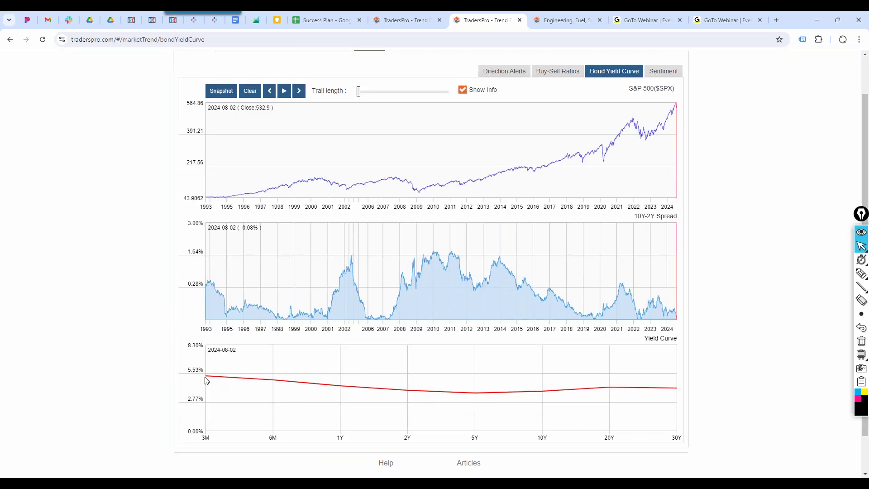
mouse_move(208, 381)
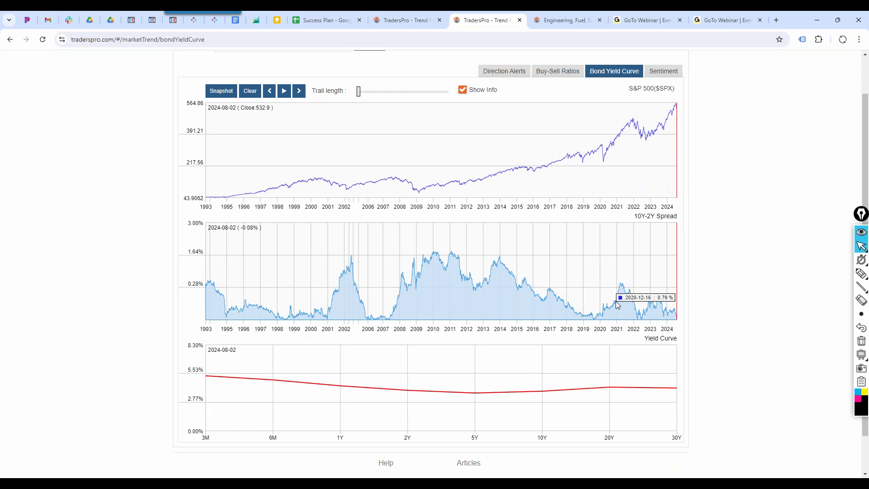
click(861, 273)
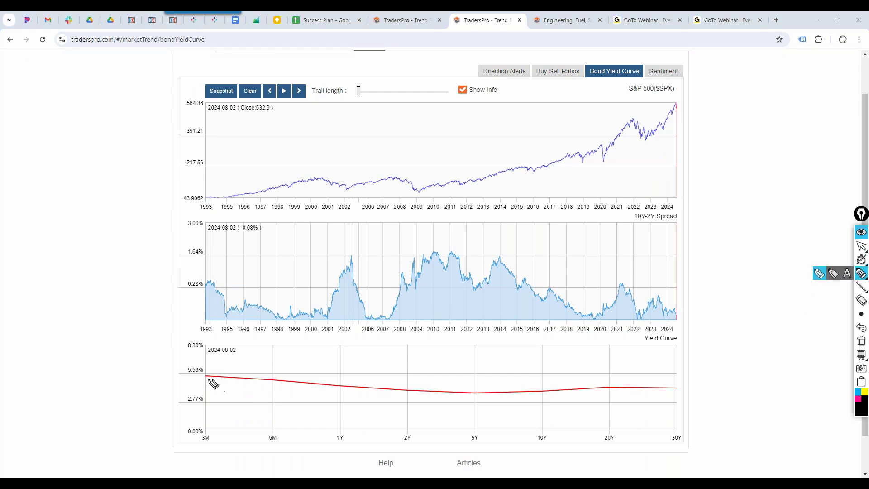
mouse_move(206, 376)
mouse_down()
mouse_move(205, 427)
mouse_move(210, 420)
mouse_up()
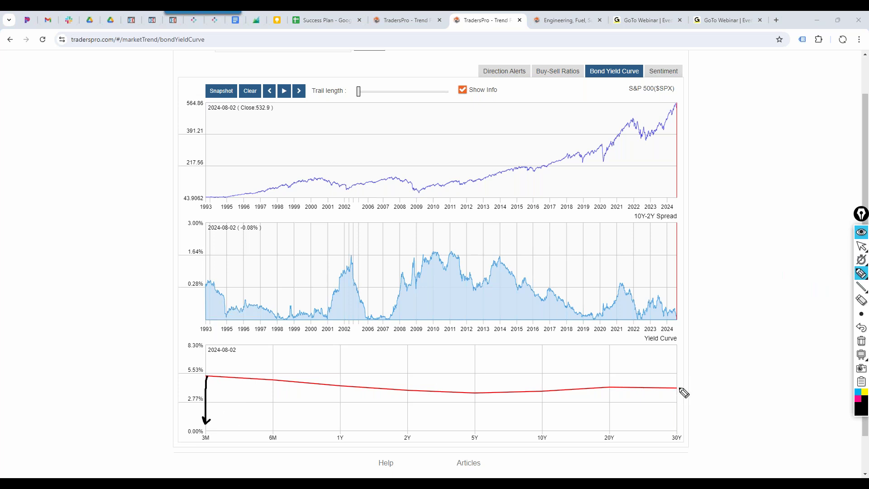
drag(678, 388, 680, 388)
drag(677, 389, 671, 404)
drag(207, 379, 206, 422)
drag(210, 408, 206, 422)
click(862, 342)
click(862, 248)
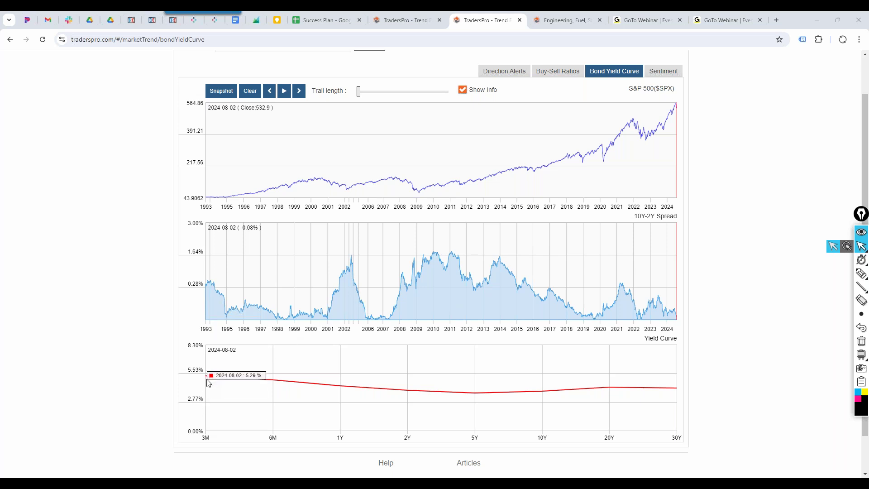
Draw freehand arrows over the S&P 500's 2020–2022 climb and 2023–2024 rally
key(ctrl+shift+3)
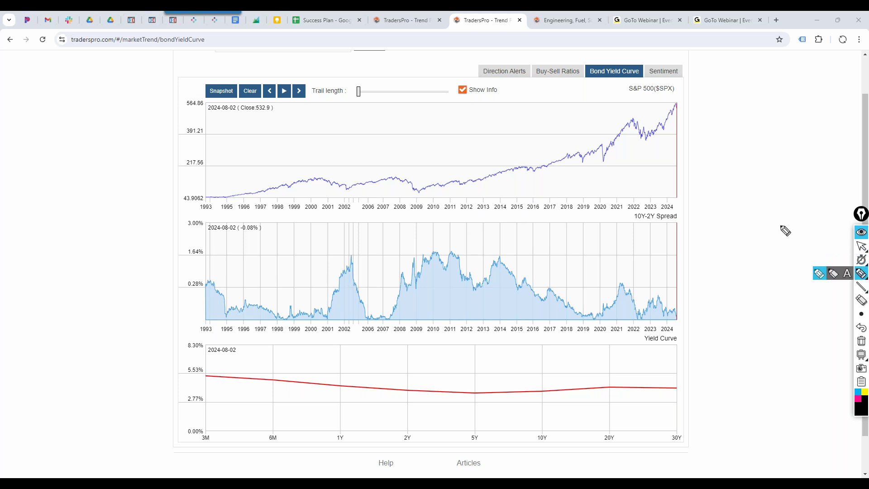
drag(652, 142, 671, 108)
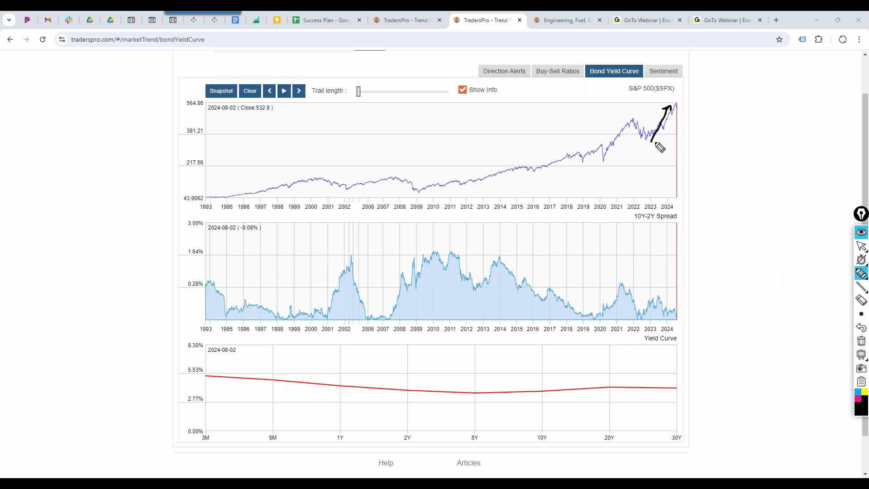
mouse_move(653, 142)
mouse_down()
mouse_move(670, 112)
mouse_move(669, 123)
mouse_up()
drag(602, 159, 632, 121)
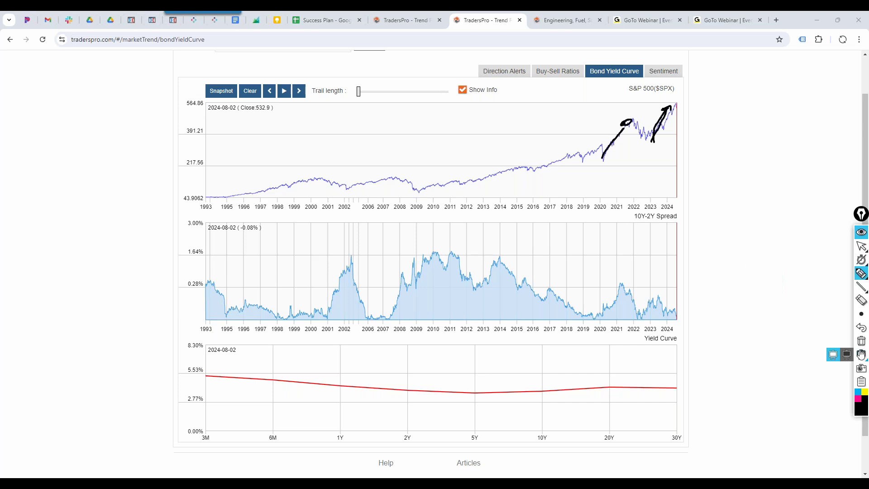
Erase the S&P arrows and place the date marker at 2020-07-22
click(861, 340)
click(862, 246)
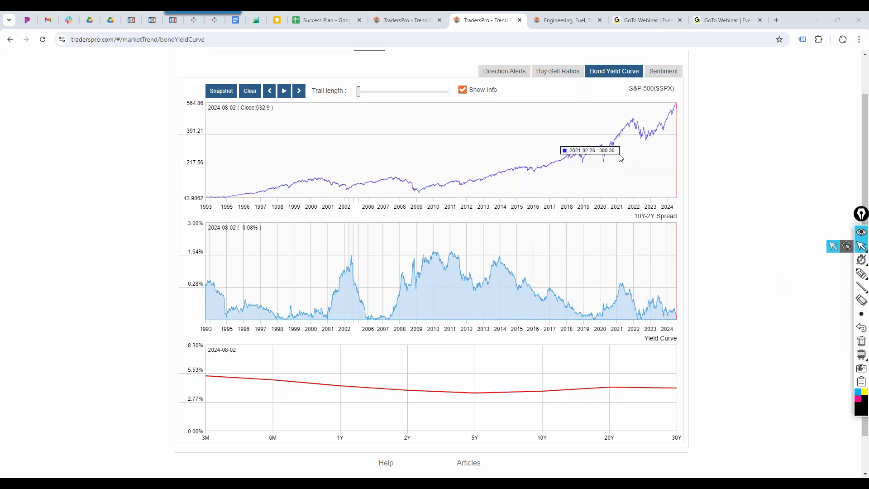
click(608, 165)
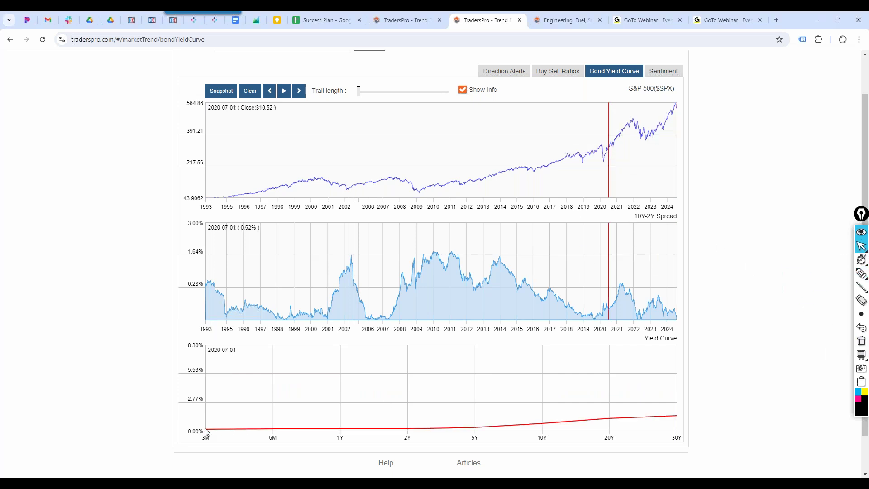
click(609, 167)
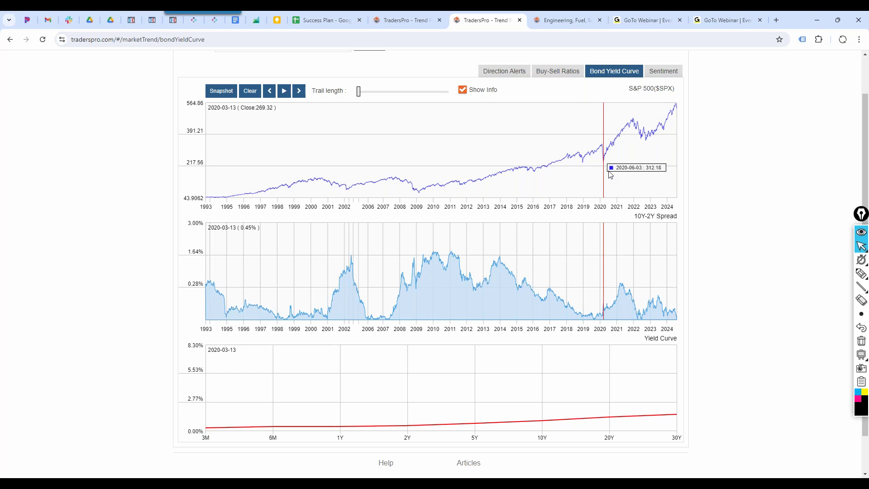
click(609, 171)
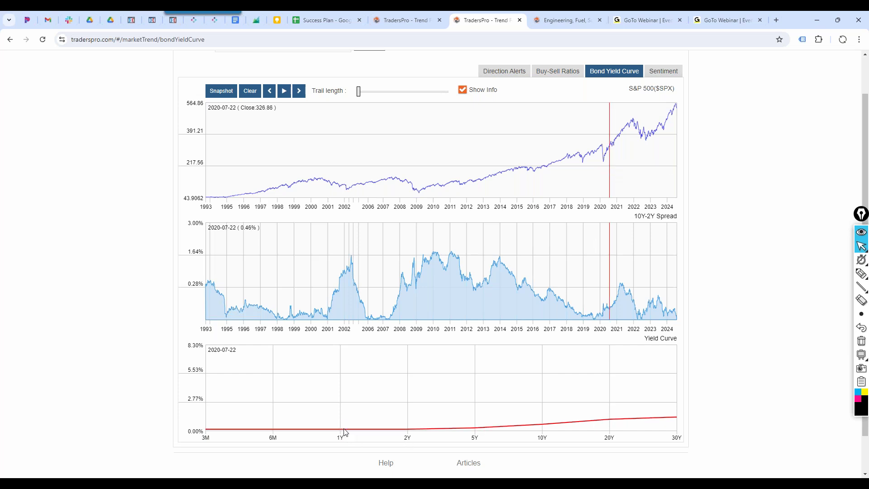
Move the date marker via 2024-02-06 to 2024-05-22, showing a 5.45% 3M yield
mouse_move(408, 430)
mouse_move(208, 429)
mouse_move(273, 431)
mouse_move(435, 285)
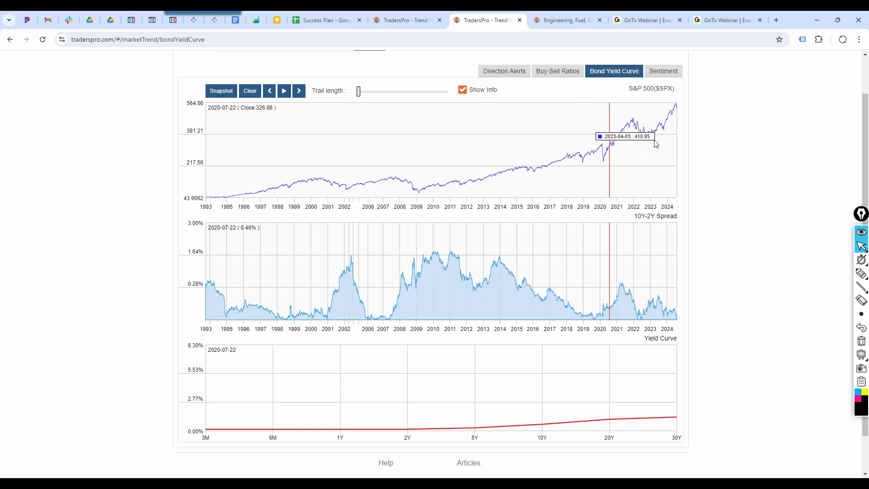
click(668, 137)
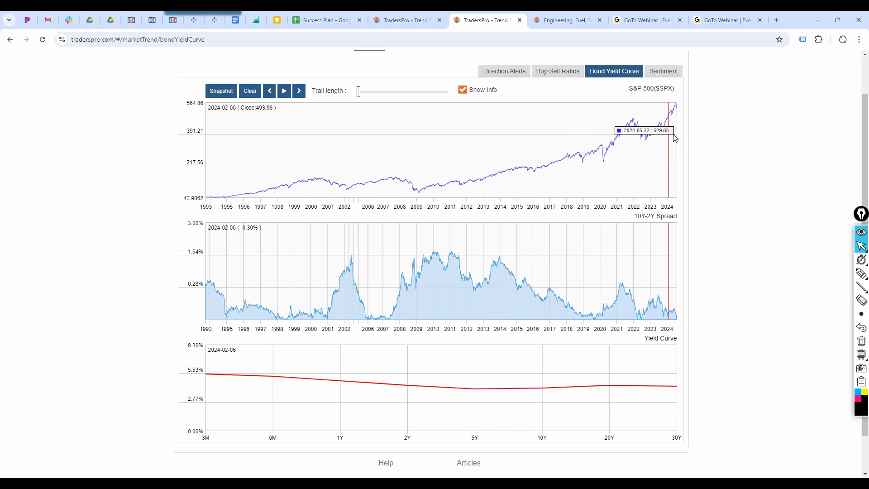
click(676, 138)
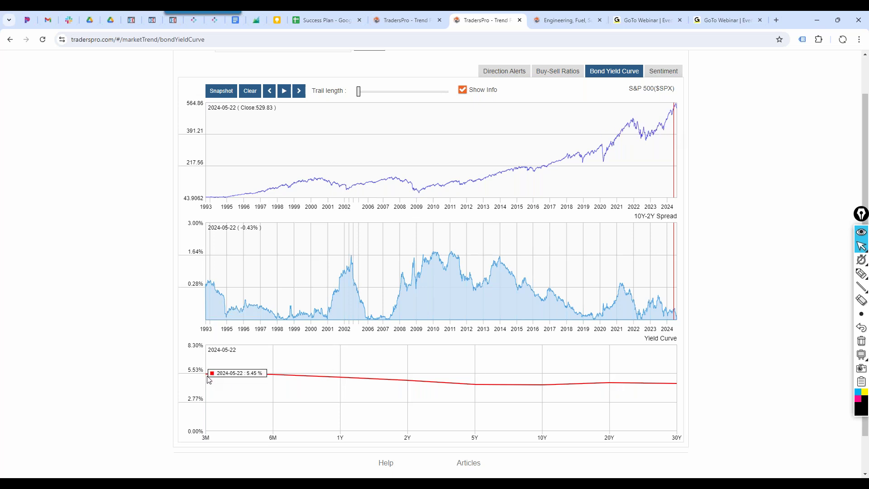
click(862, 272)
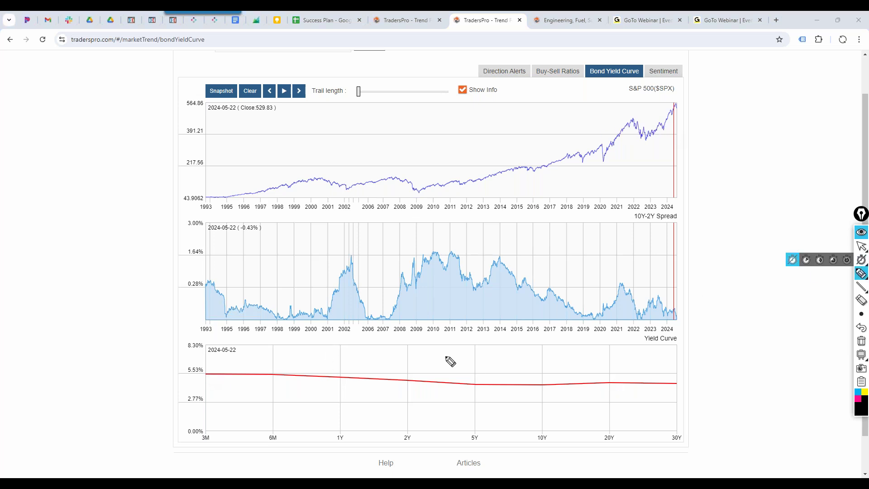
drag(219, 361, 219, 370)
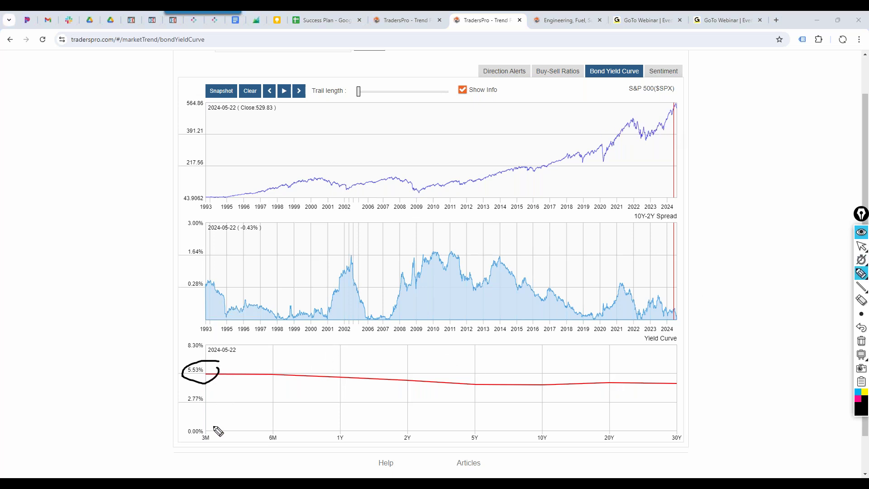
mouse_move(211, 429)
mouse_down()
mouse_move(213, 373)
mouse_move(196, 379)
mouse_up()
mouse_move(211, 357)
mouse_down()
mouse_move(181, 381)
mouse_move(204, 366)
mouse_up()
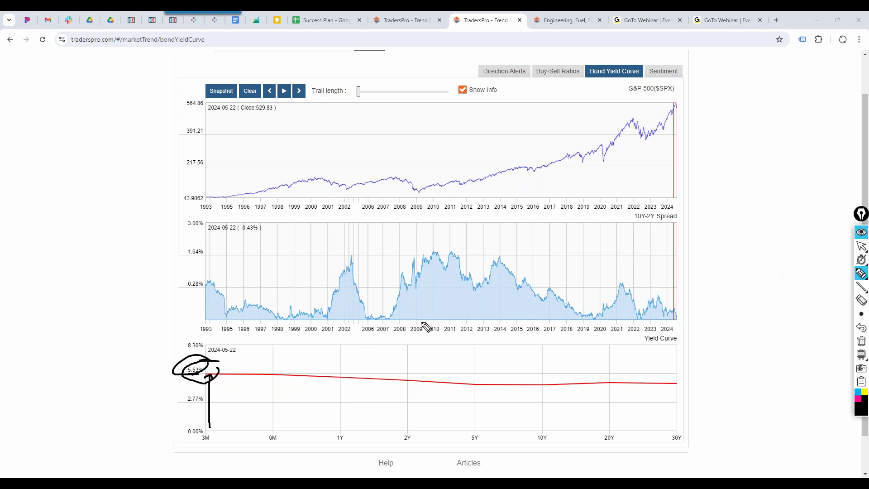
click(862, 341)
click(862, 246)
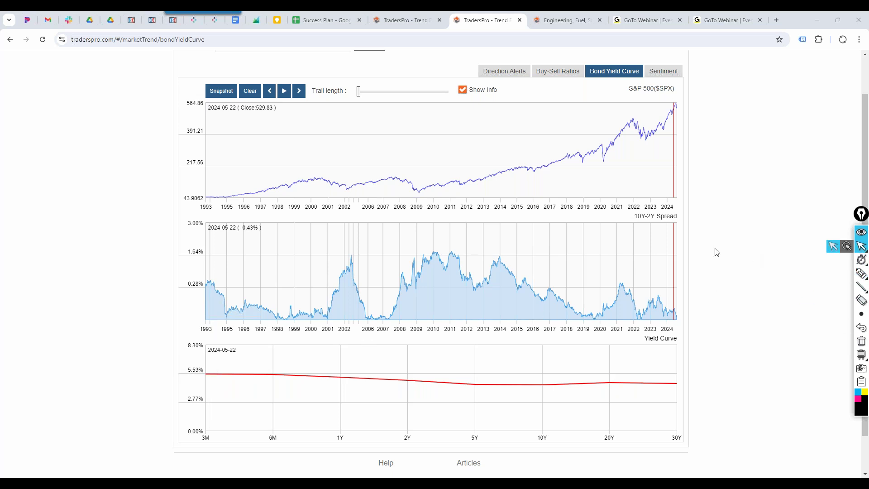
scroll(688, 331, up, 1)
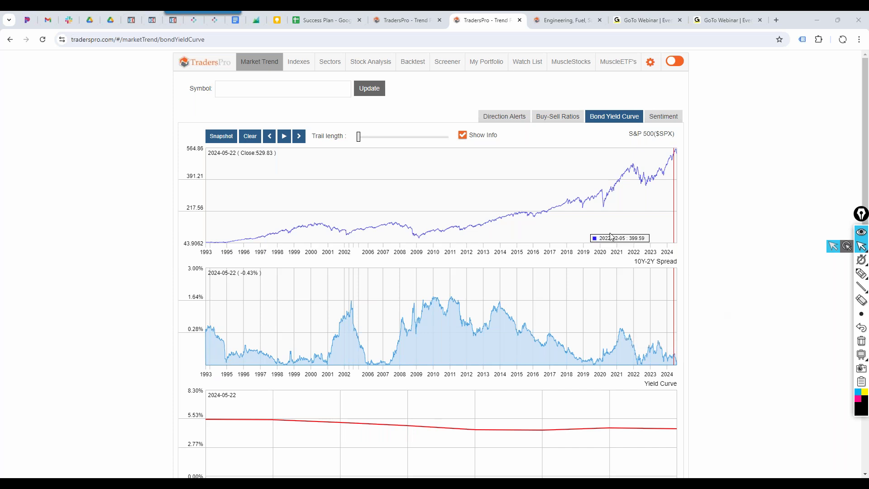
Move the chart date marker to 2009-01-23, then to the latest date, 2024-07-31
click(418, 239)
scroll(418, 240, down, 2)
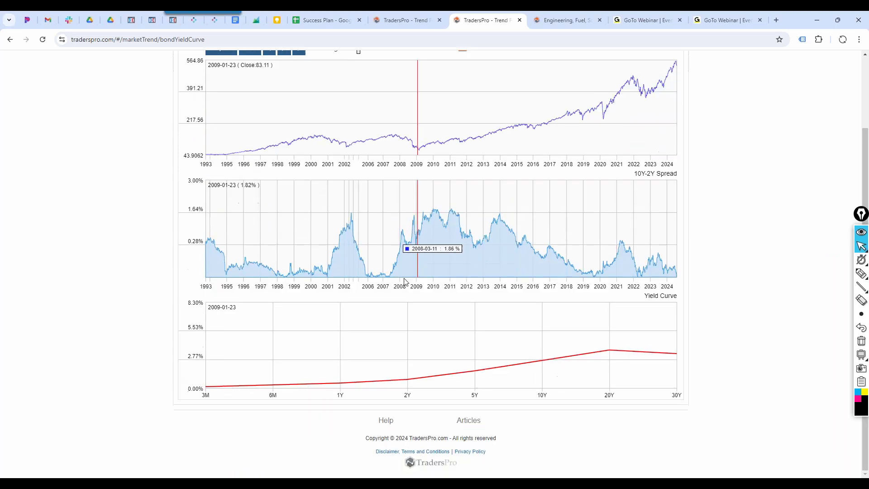
scroll(702, 286, up, 2)
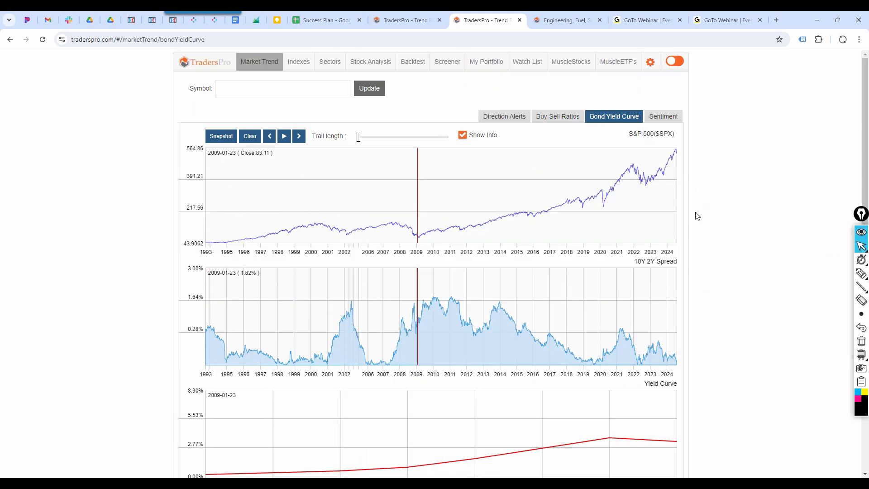
mouse_move(676, 163)
click(675, 180)
click(677, 180)
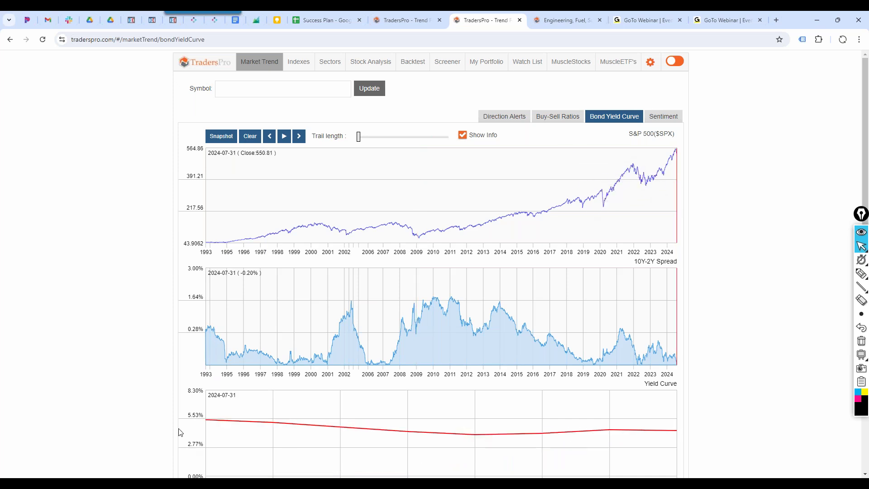
Open the Market ETFs index table on the Indexes page
scroll(181, 432, down, 2)
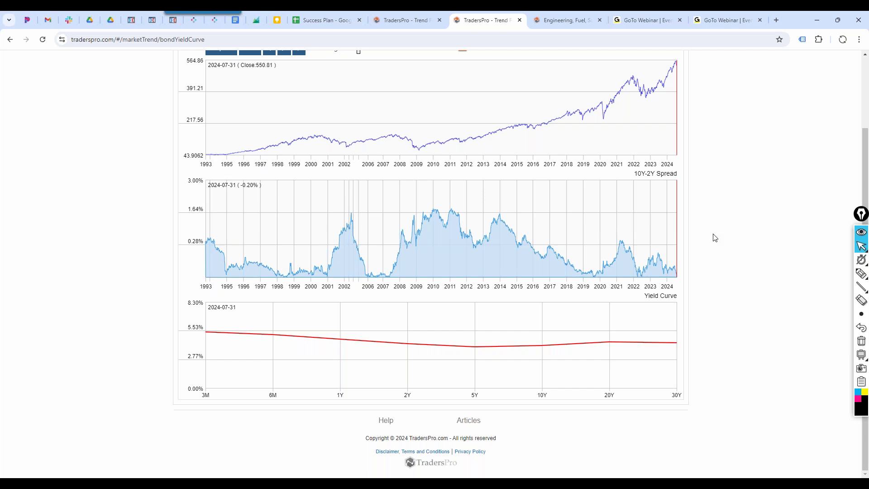
scroll(715, 238, up, 1)
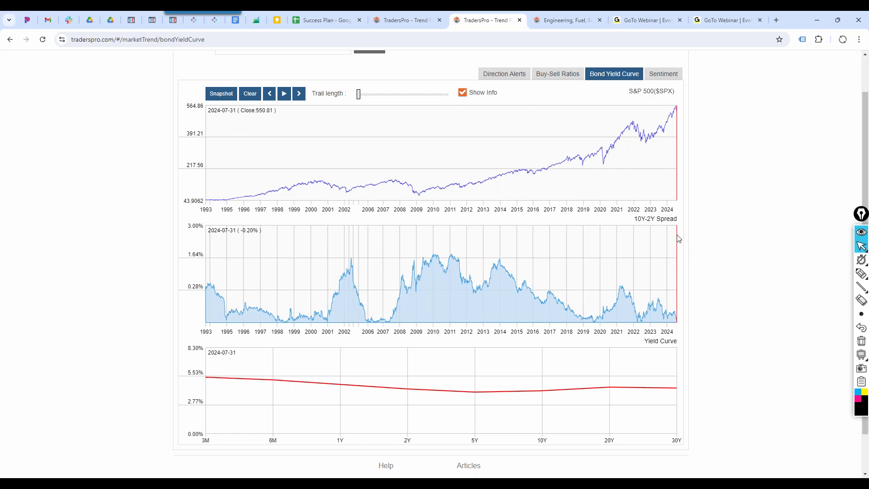
scroll(710, 263, up, 1)
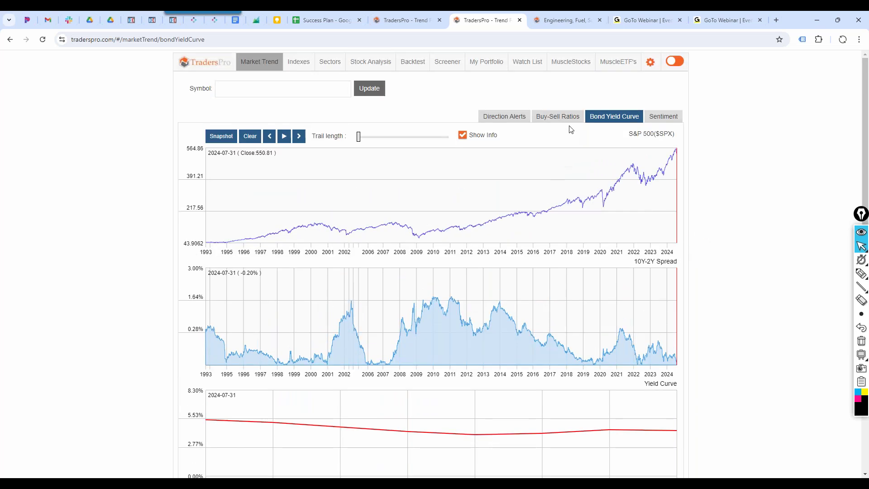
click(298, 62)
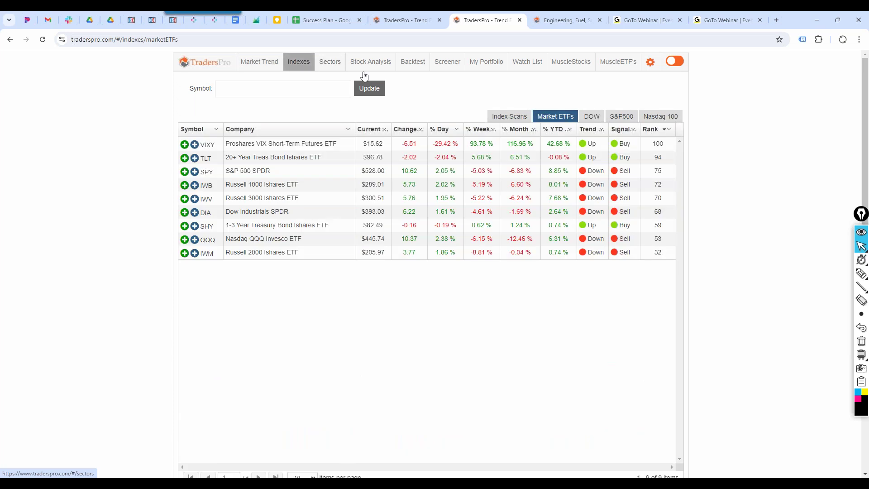
View TLT's stock analysis, then return to Market ETFs and open SPY's analysis
click(246, 158)
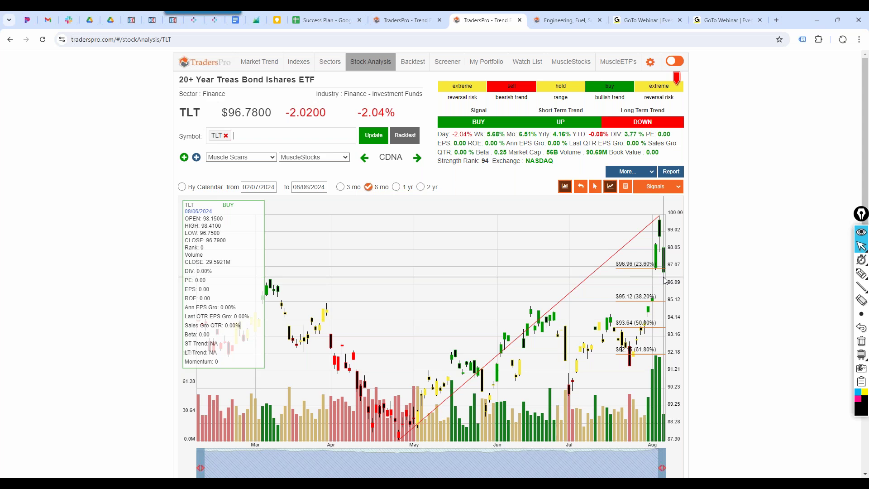
click(10, 39)
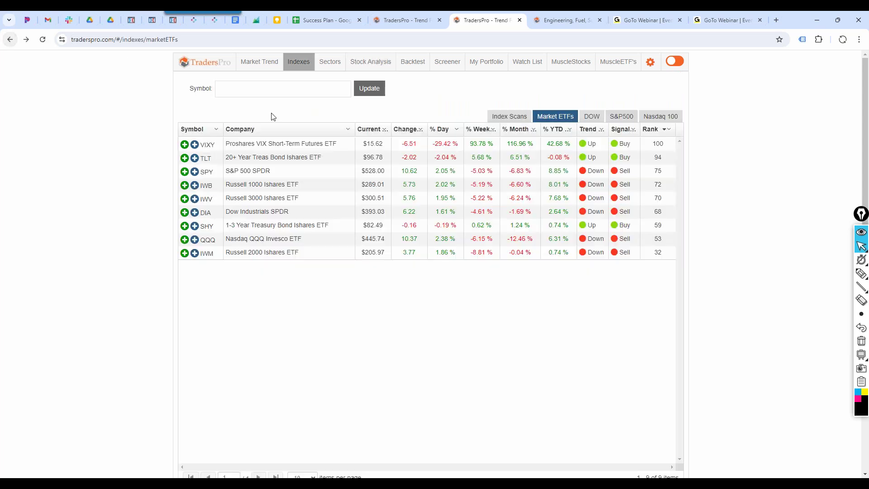
click(278, 171)
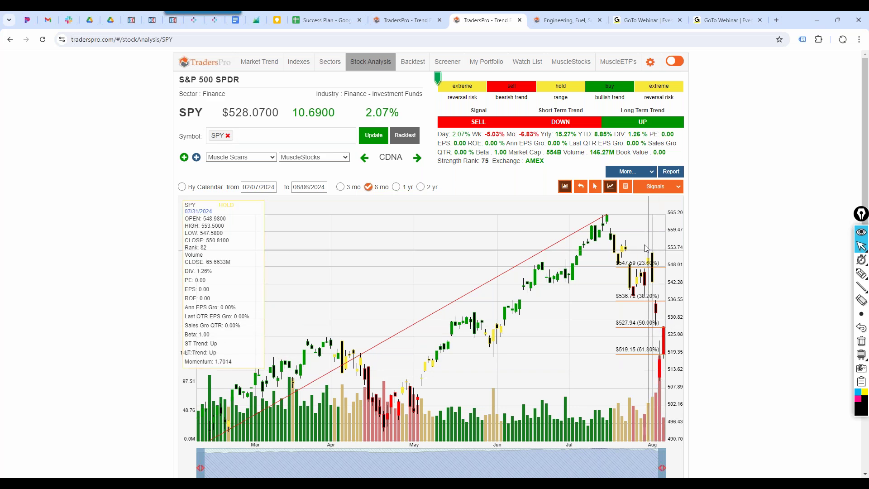
Hide SPY's volume bars and highlight the 50% and 61.8% levels with a support line
click(565, 186)
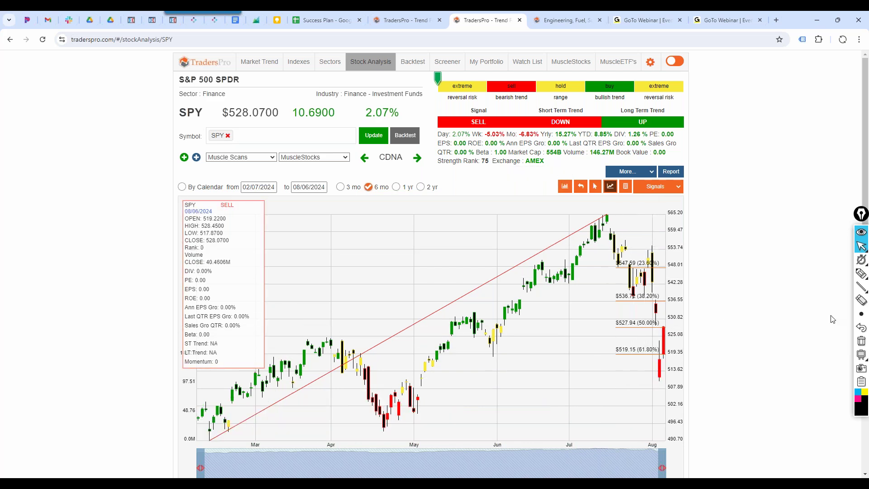
click(861, 273)
drag(659, 326, 652, 326)
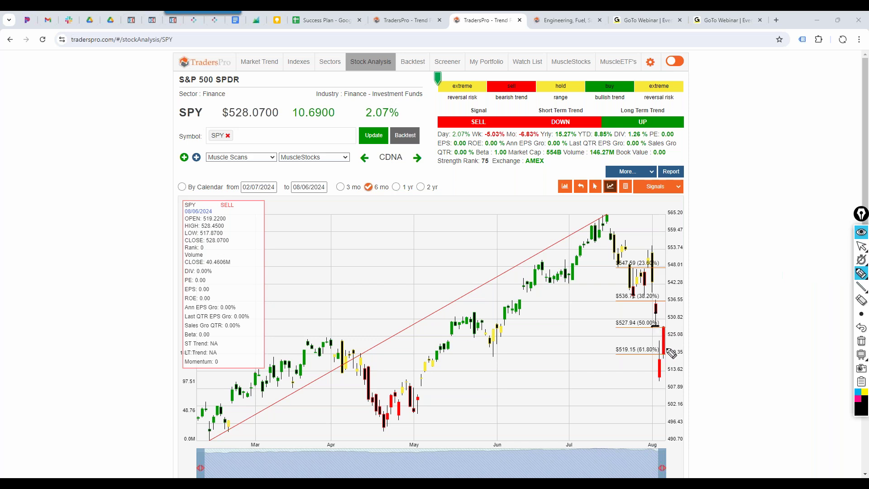
drag(655, 358, 662, 358)
mouse_move(665, 354)
mouse_down()
mouse_move(654, 327)
mouse_move(661, 331)
mouse_move(610, 326)
mouse_up()
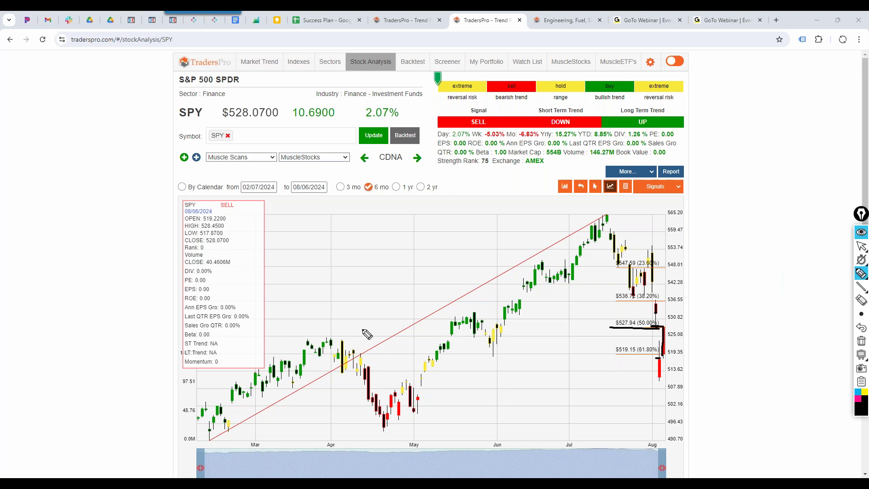
drag(286, 326, 674, 328)
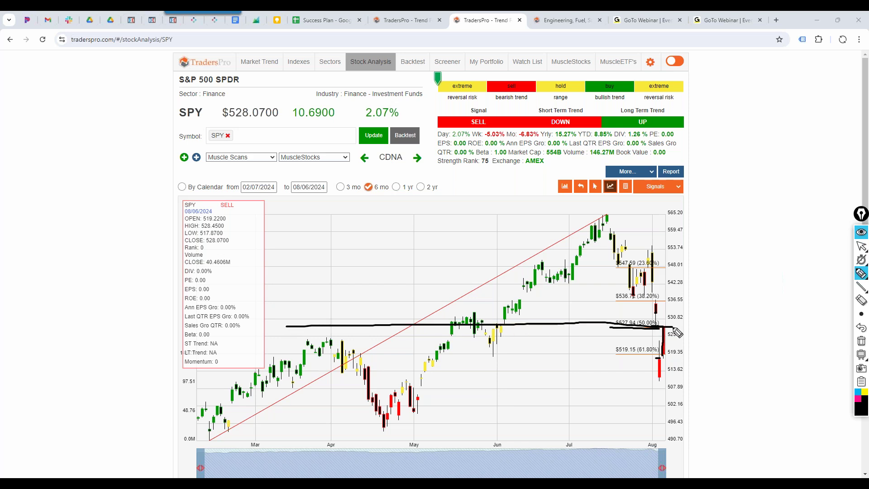
Sketch the last candle's low, a rebound arrow and the 38.2% level, then erase all ink
mouse_move(661, 385)
mouse_down()
mouse_move(661, 331)
mouse_move(667, 338)
mouse_up()
mouse_move(653, 376)
mouse_down()
mouse_move(664, 374)
mouse_move(666, 348)
mouse_up()
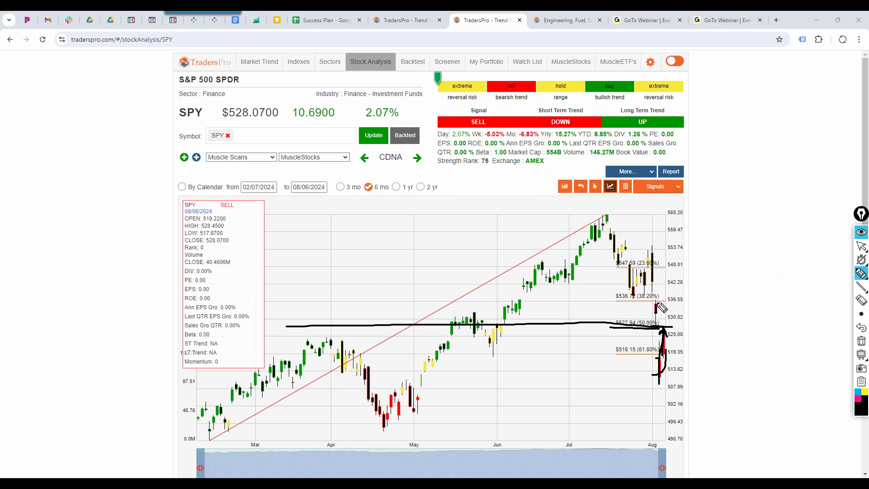
drag(656, 300, 672, 381)
mouse_move(667, 384)
mouse_down()
mouse_move(677, 390)
mouse_move(703, 369)
mouse_move(702, 378)
mouse_up()
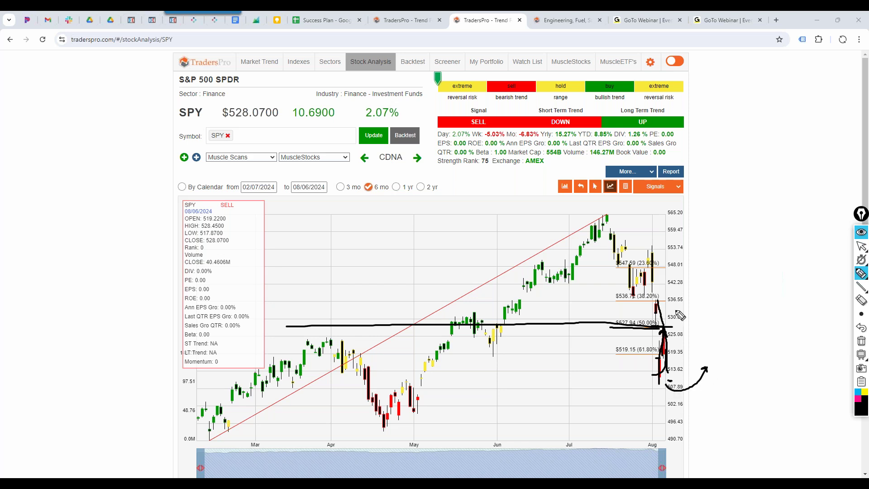
drag(651, 384, 661, 382)
mouse_move(657, 287)
mouse_down()
mouse_move(648, 287)
mouse_move(657, 285)
mouse_up()
mouse_move(660, 367)
mouse_down()
mouse_move(640, 365)
mouse_move(674, 341)
mouse_move(683, 308)
mouse_move(688, 317)
mouse_up()
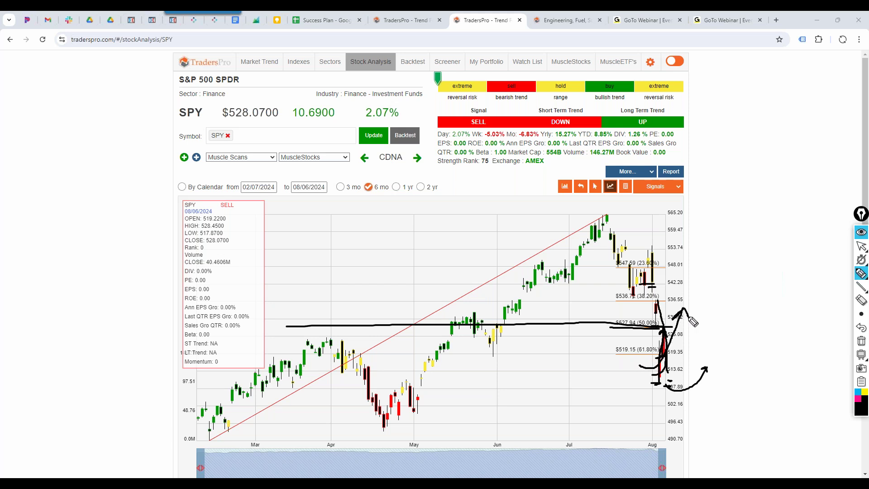
click(861, 342)
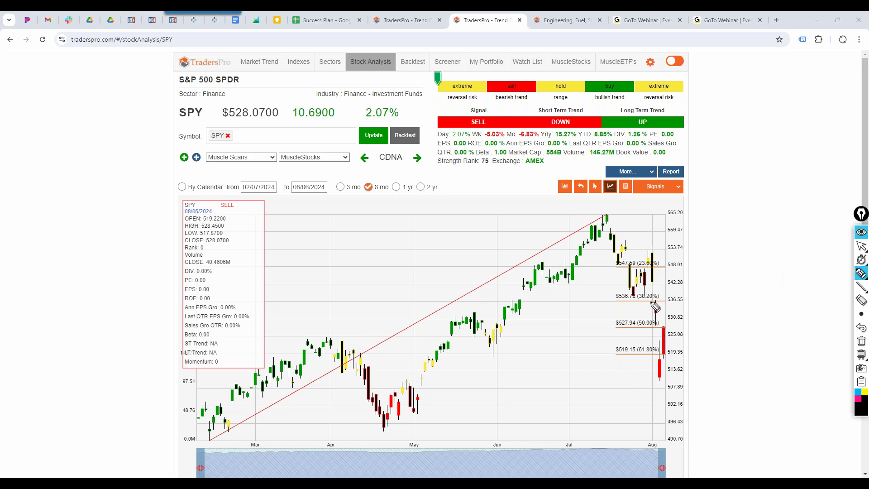
drag(662, 363, 684, 214)
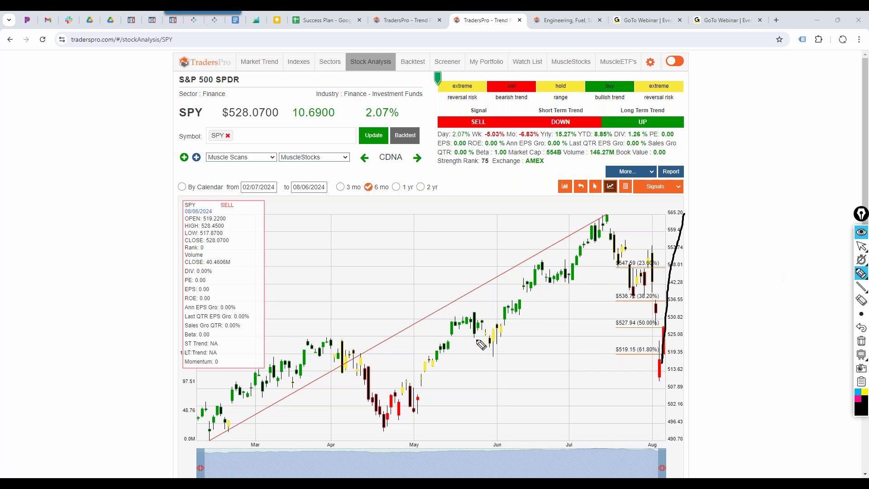
drag(481, 335, 694, 327)
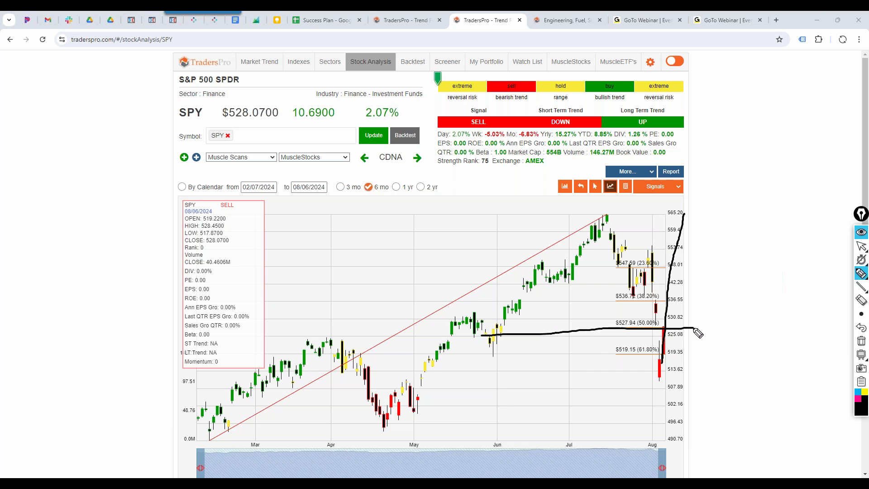
drag(450, 314, 688, 318)
drag(453, 300, 687, 300)
drag(509, 286, 683, 285)
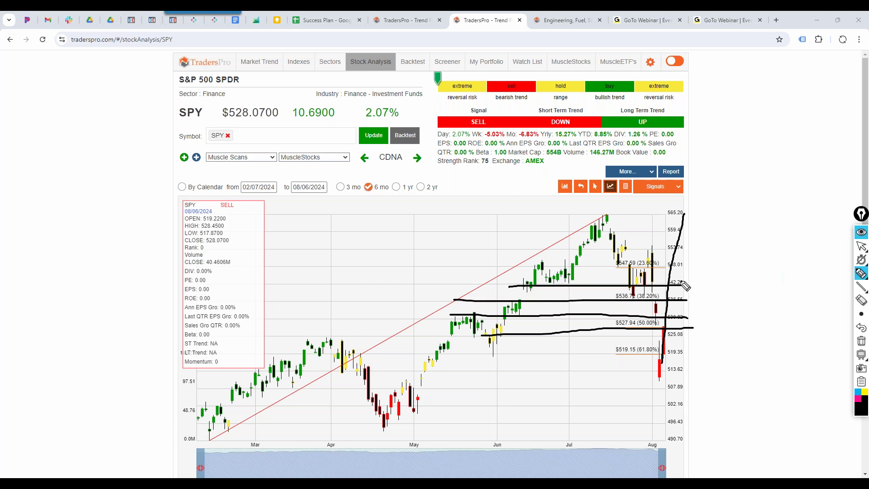
mouse_move(500, 214)
mouse_down()
mouse_move(545, 269)
mouse_move(703, 268)
mouse_up()
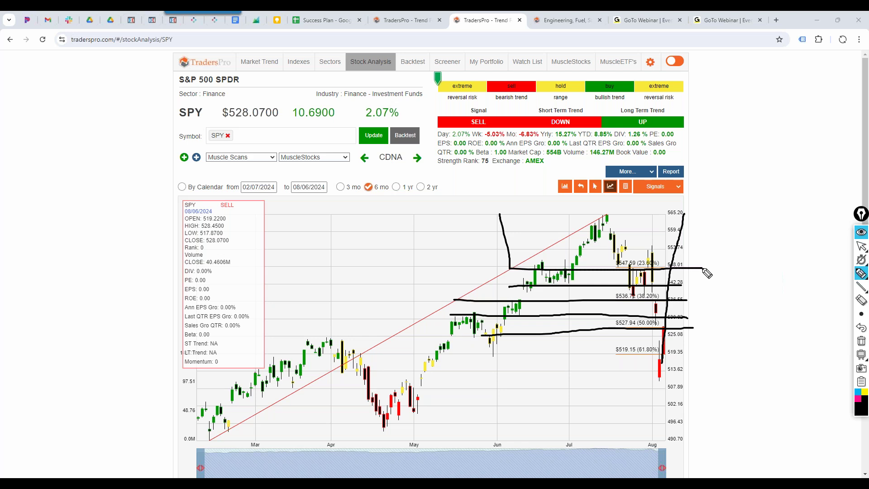
mouse_move(612, 247)
mouse_down()
mouse_move(681, 251)
mouse_move(708, 218)
mouse_move(625, 243)
mouse_move(703, 210)
mouse_up()
mouse_move(629, 356)
mouse_down()
mouse_move(645, 365)
mouse_move(676, 342)
mouse_up()
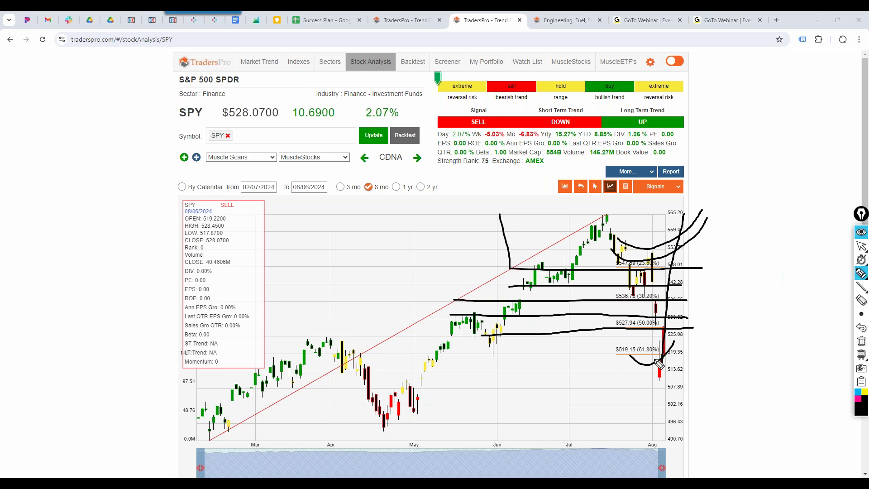
mouse_move(641, 268)
mouse_down()
mouse_move(670, 347)
mouse_move(662, 377)
mouse_up()
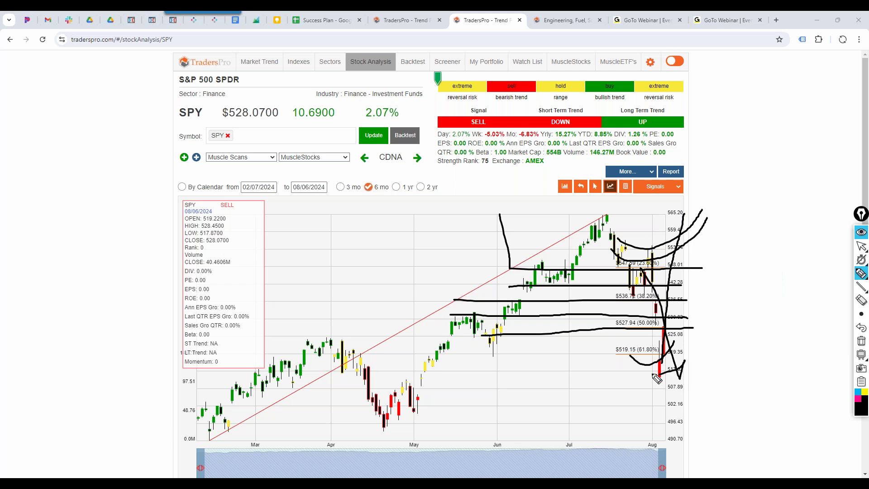
Sketch a level line, drop and May–July rising channel on the SPY chart, then clear them
click(846, 354)
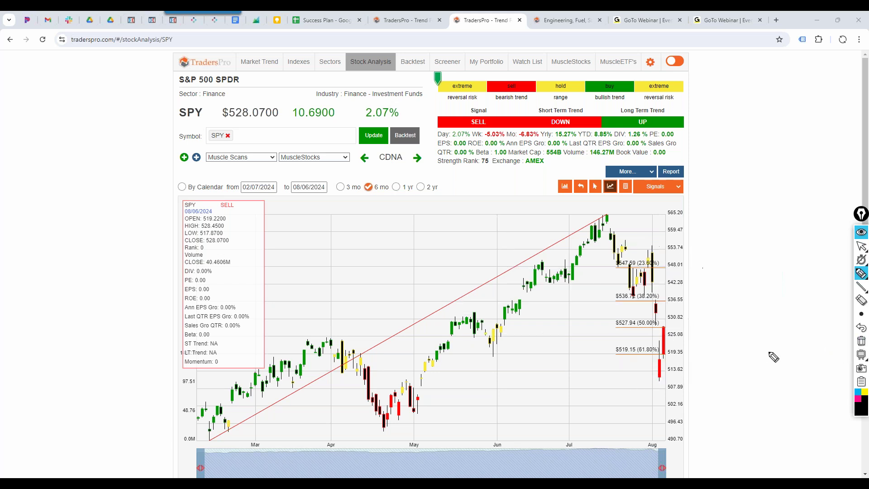
mouse_move(664, 324)
mouse_down()
mouse_move(678, 353)
mouse_move(665, 352)
mouse_move(674, 310)
mouse_move(696, 329)
mouse_up()
mouse_move(638, 299)
mouse_down()
mouse_move(718, 301)
mouse_move(697, 317)
mouse_move(704, 360)
mouse_up()
drag(709, 277, 703, 301)
mouse_move(717, 273)
mouse_down()
mouse_move(711, 348)
mouse_move(721, 337)
mouse_move(738, 361)
mouse_move(732, 368)
mouse_up()
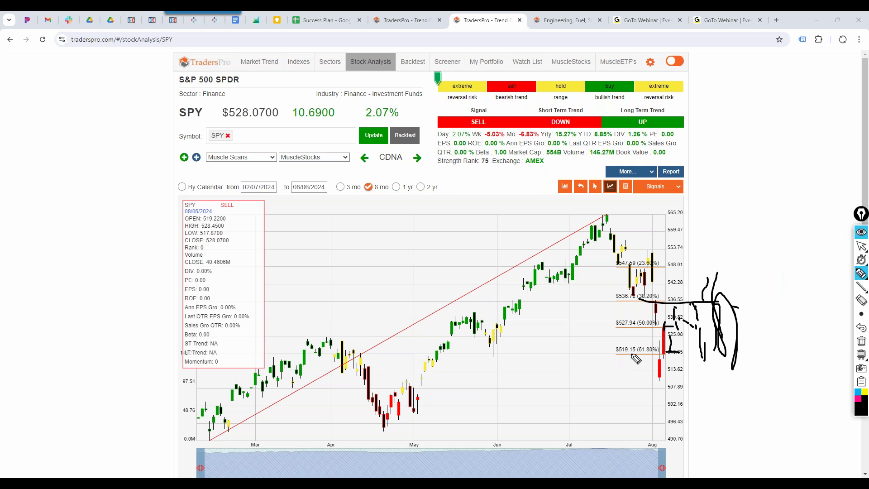
mouse_move(436, 375)
mouse_down()
mouse_move(498, 341)
mouse_move(627, 242)
mouse_move(618, 211)
mouse_move(414, 312)
mouse_move(437, 375)
mouse_up()
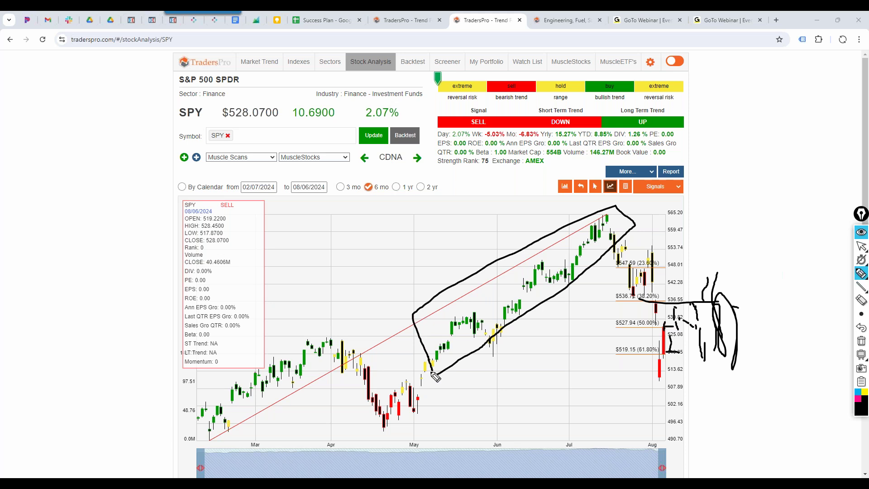
click(861, 341)
Mark the last red candle's low with an arrow, erase it, and return to Market ETFs
drag(635, 409, 657, 373)
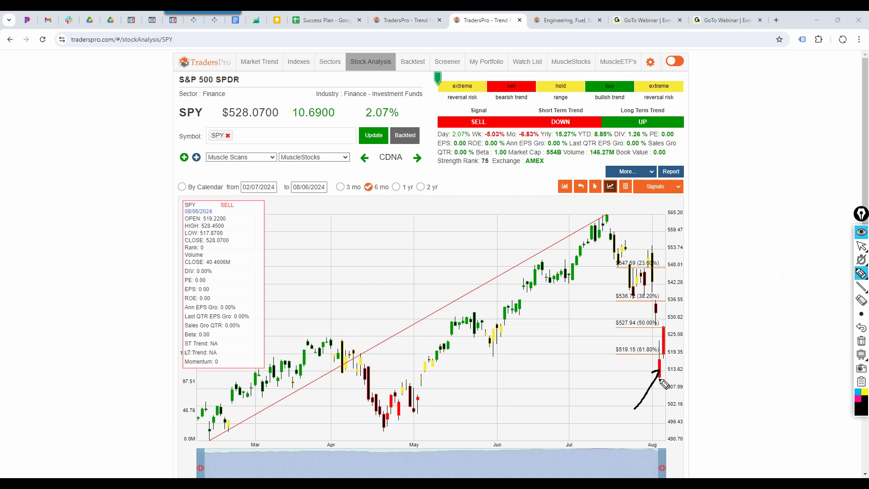
mouse_move(662, 384)
mouse_down()
mouse_move(672, 327)
mouse_move(683, 317)
mouse_up()
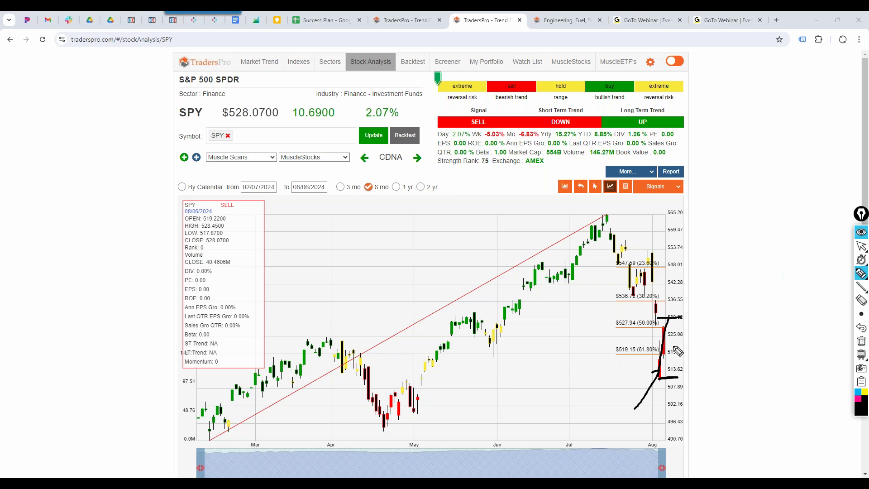
click(861, 341)
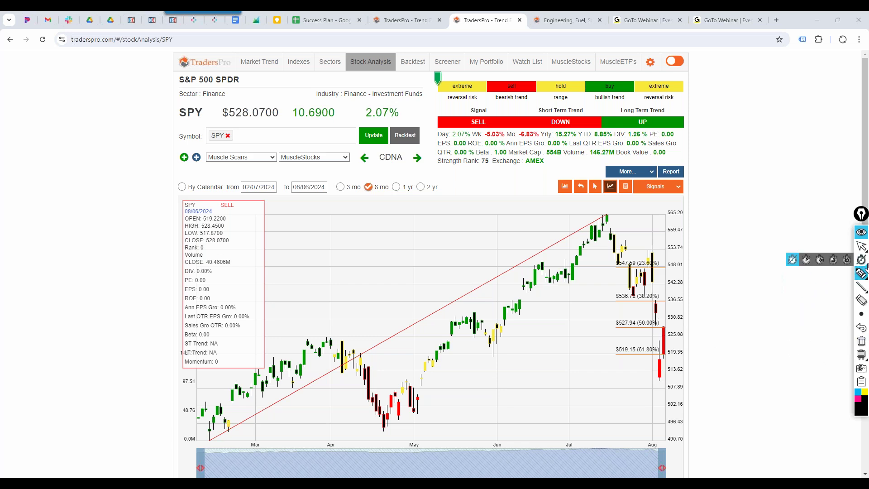
click(861, 246)
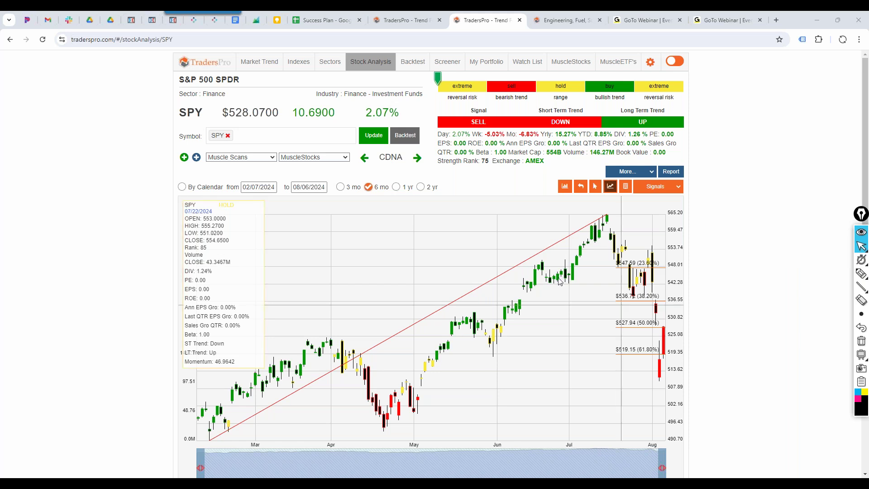
click(10, 39)
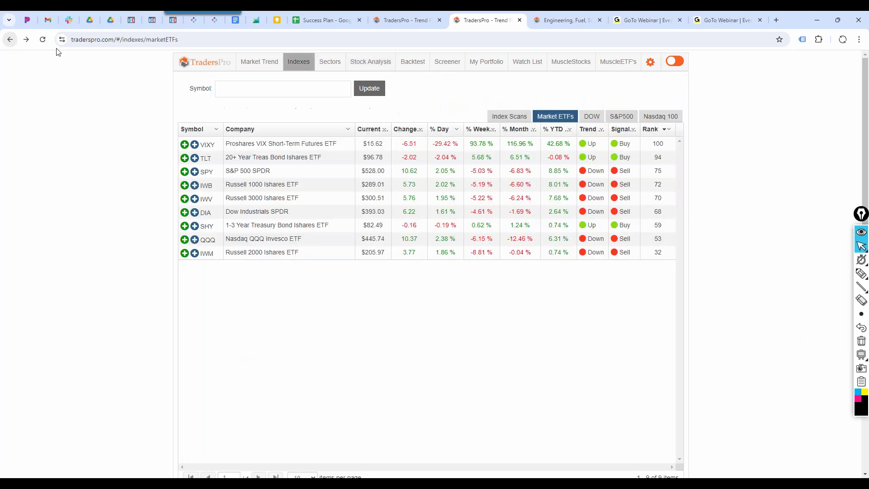
Open the TLT chart and highlight its 23.60% and 38.20% retracement levels
click(251, 157)
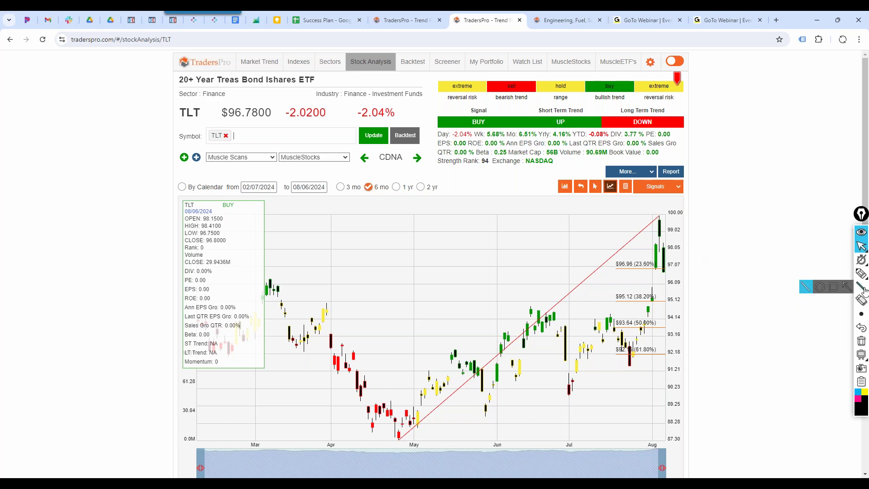
click(861, 273)
mouse_move(638, 271)
mouse_down()
mouse_move(617, 271)
mouse_move(676, 271)
mouse_up()
mouse_move(490, 214)
mouse_down()
mouse_move(491, 264)
mouse_move(705, 269)
mouse_up()
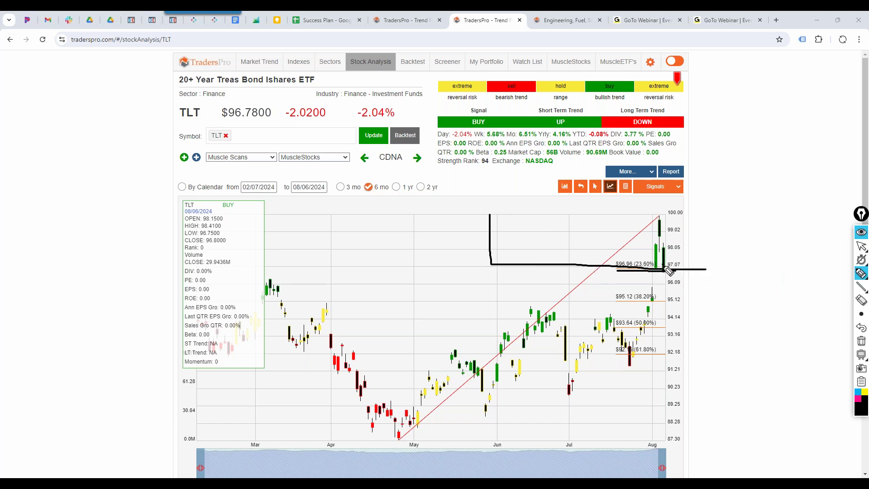
mouse_move(510, 298)
mouse_down()
mouse_move(697, 302)
mouse_move(594, 277)
mouse_move(660, 272)
mouse_up()
Circle the 6 mo range setting, draw an arrow up from the 61.80% low, then clear the ink
mouse_move(390, 177)
mouse_down()
mouse_move(363, 189)
mouse_move(378, 196)
mouse_move(385, 185)
mouse_up()
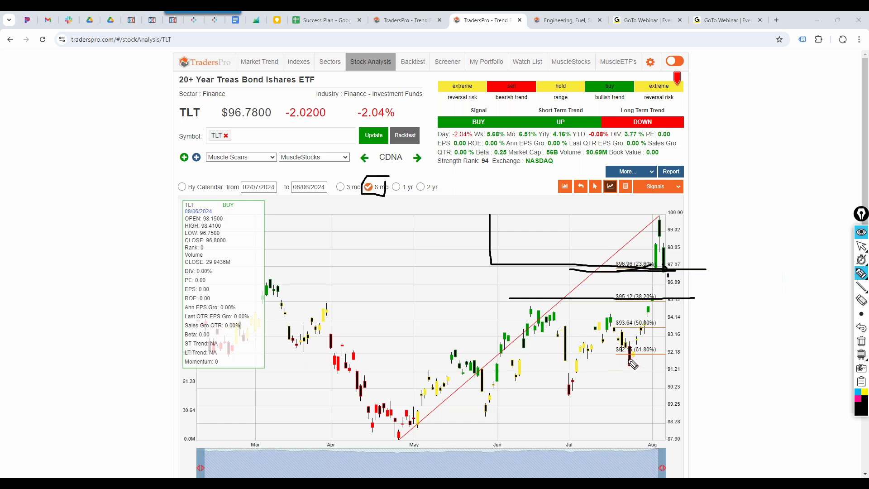
mouse_move(630, 358)
mouse_down()
mouse_move(674, 248)
mouse_move(700, 270)
mouse_up()
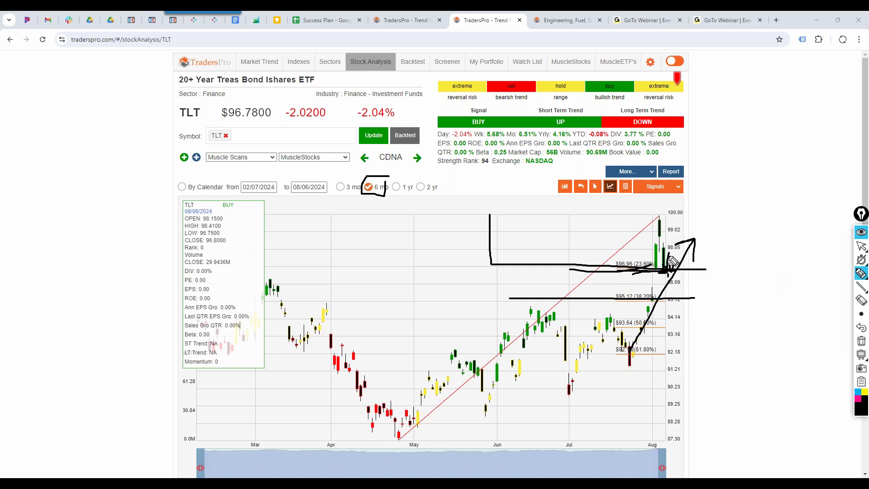
key(ctrl+shift+c)
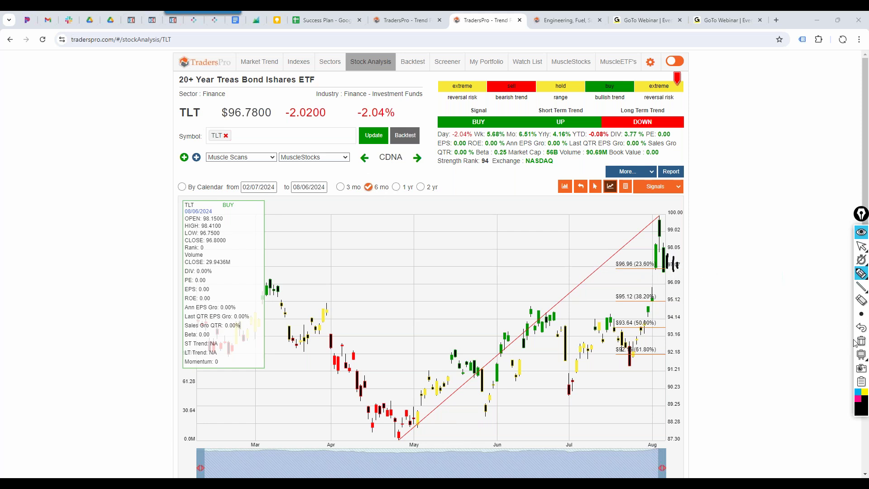
click(861, 246)
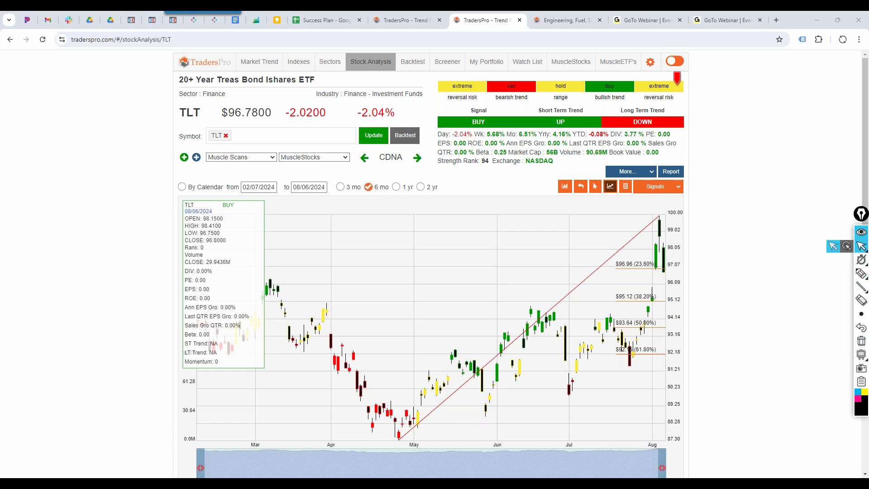
Open SPY briefly, then open the 1-3 Year Treasury Bond ETF (SHY) analysis instead
click(11, 40)
click(263, 169)
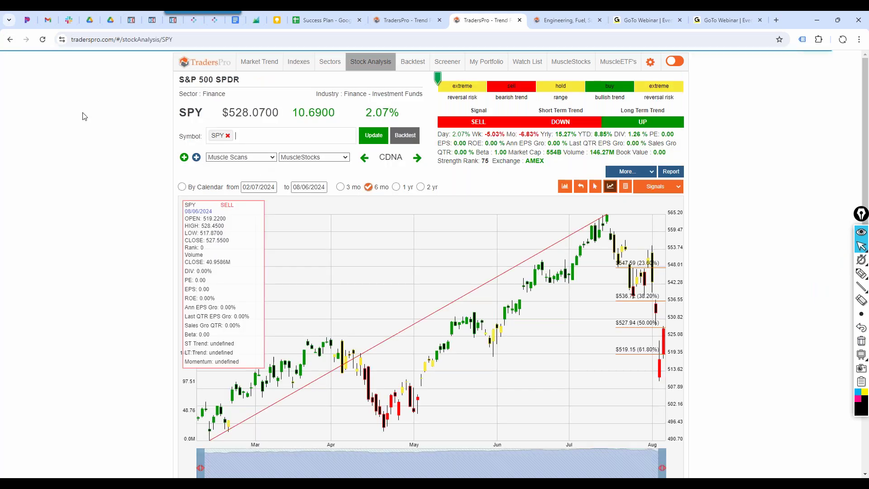
click(10, 39)
click(249, 225)
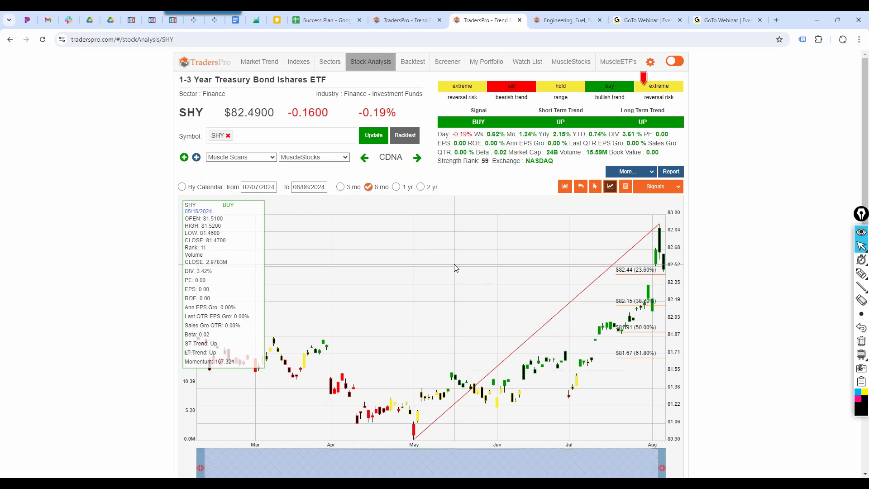
Highlight SHY's symbol and 1-3 year title, view it at 1 yr then 6 mo, and open My Portfolio
drag(203, 117, 181, 116)
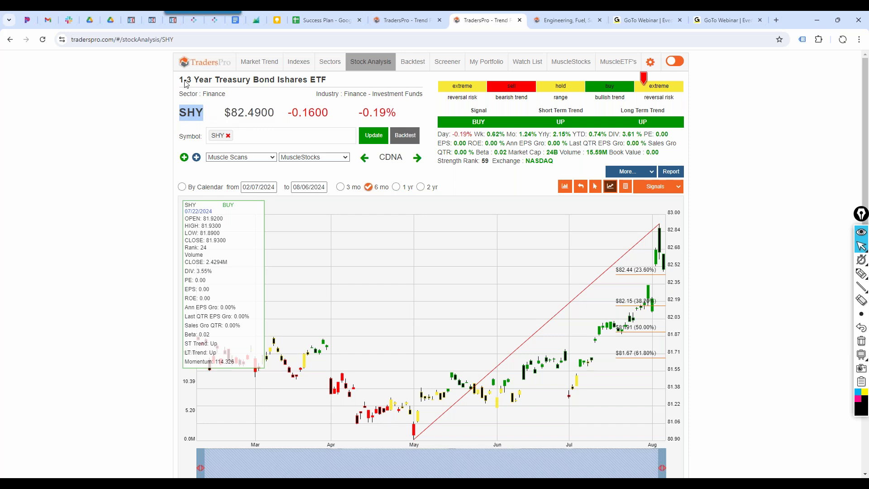
drag(185, 82, 193, 83)
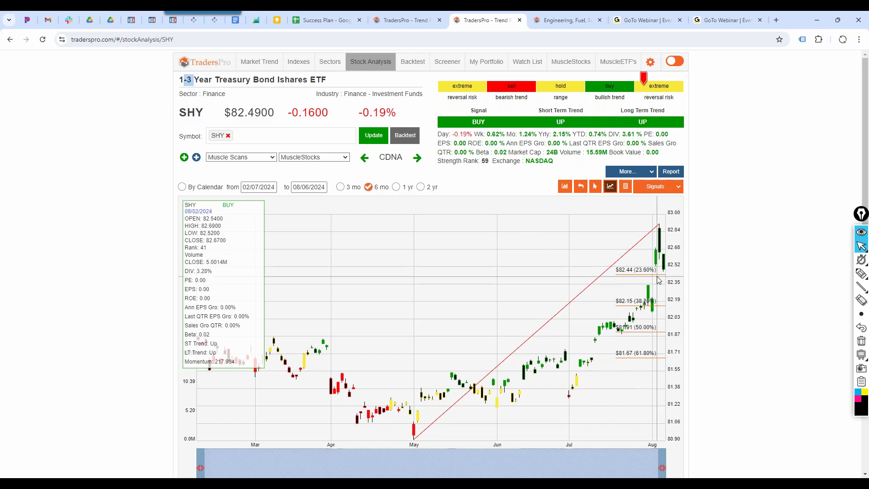
click(397, 187)
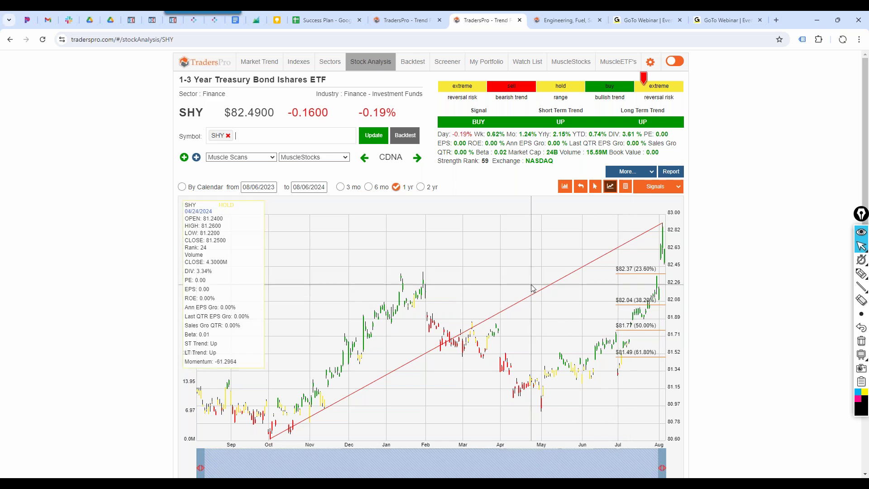
click(367, 187)
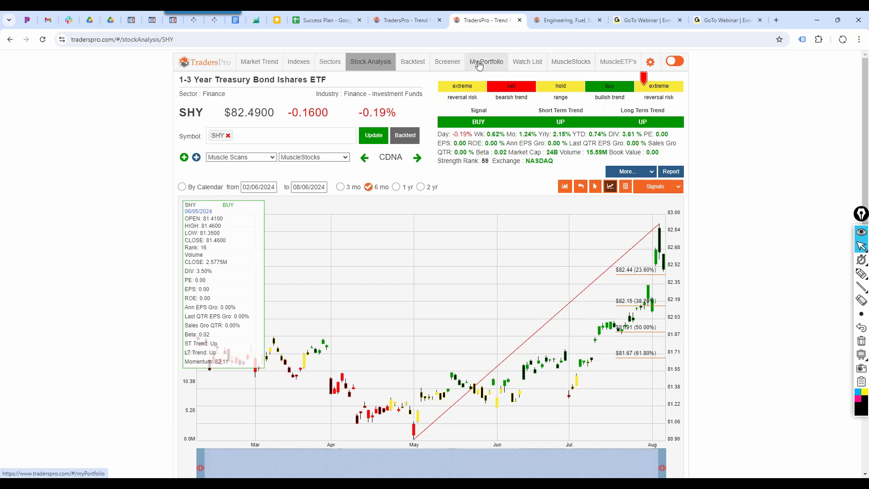
click(478, 66)
Switch to the NBD portfolio, highlight its 29.68% account gain, and open RKT's analysis
click(262, 116)
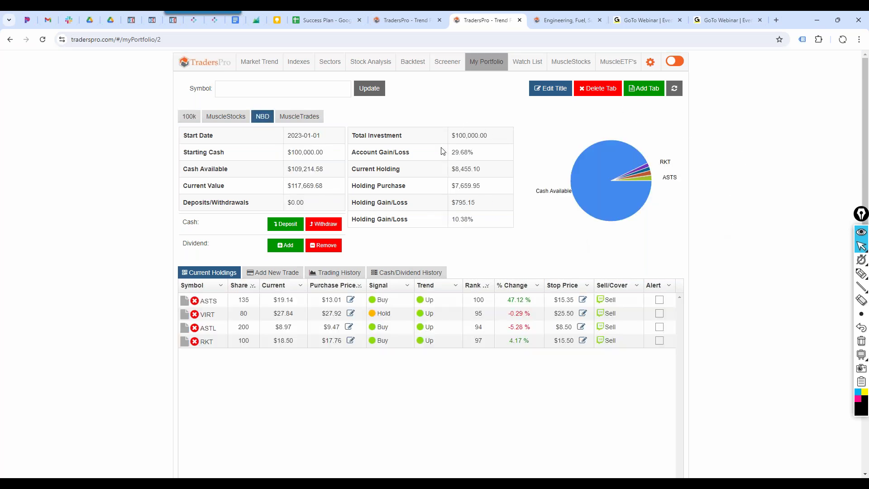
drag(452, 152, 461, 153)
click(215, 344)
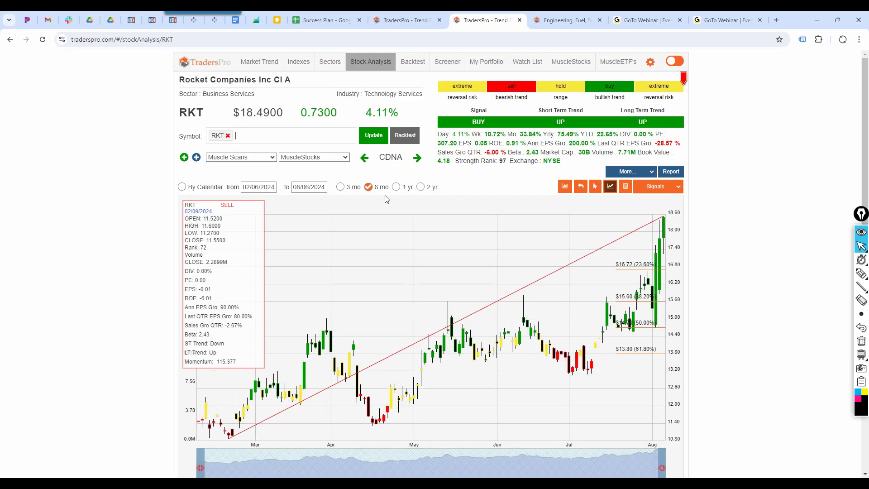
Underline RKT, sketch its upward breakout and recent rise, erase the ink, and switch to 1 yr
click(861, 273)
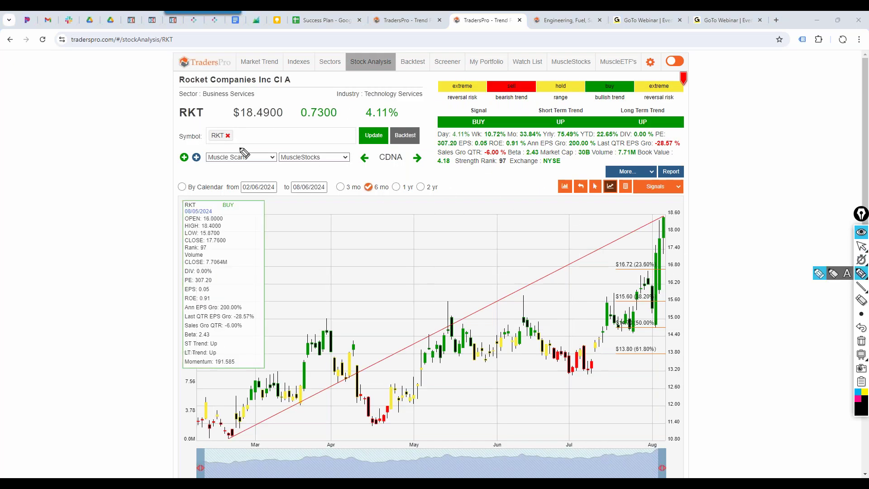
drag(181, 119, 200, 120)
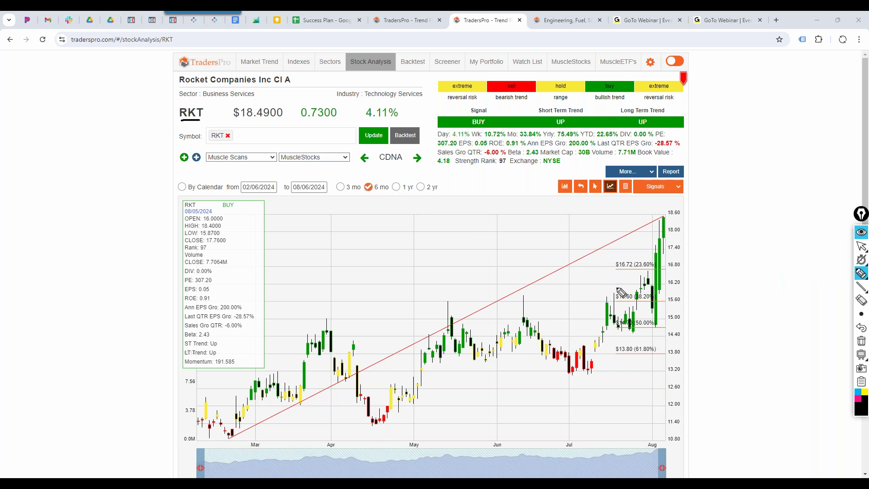
drag(633, 273, 686, 249)
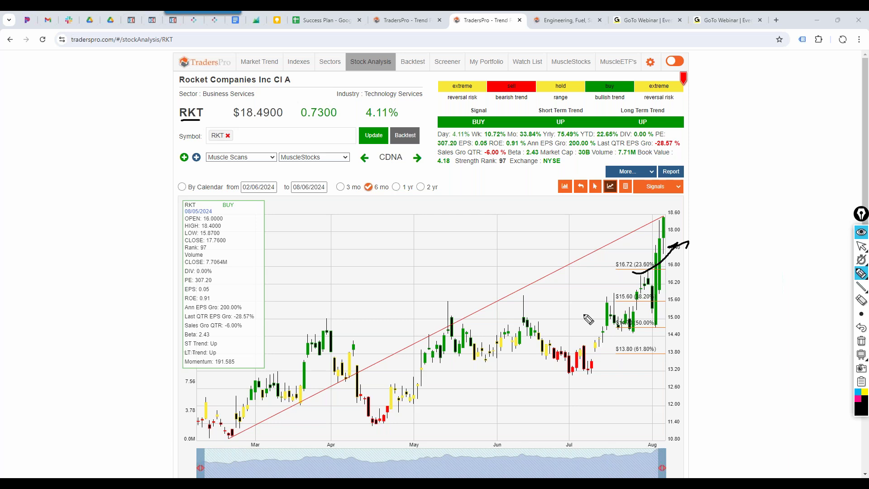
mouse_move(568, 311)
mouse_down()
mouse_move(600, 308)
mouse_move(669, 266)
mouse_up()
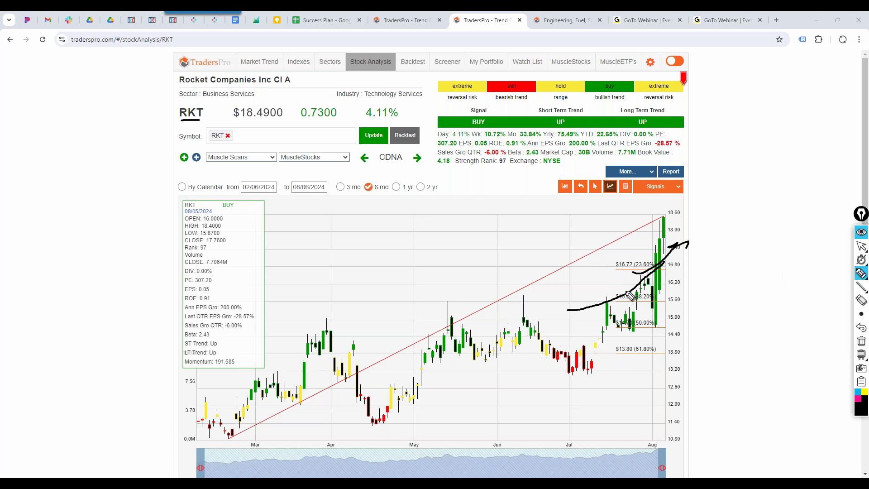
click(861, 341)
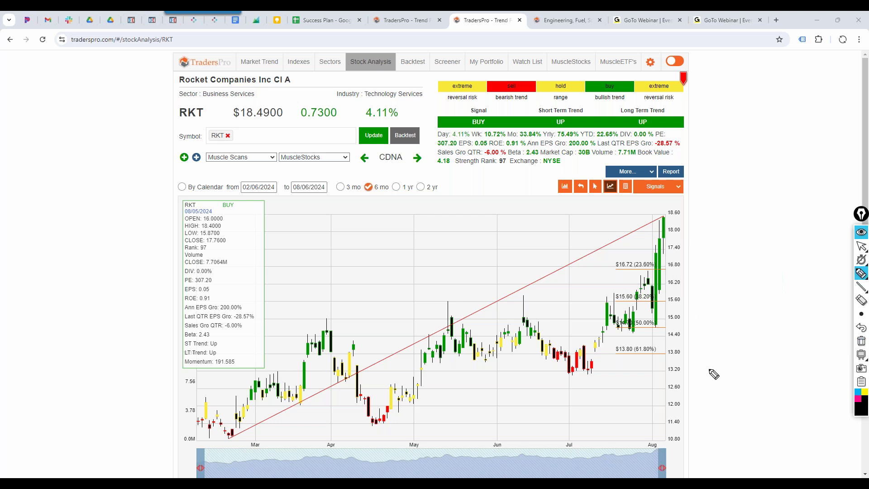
click(861, 246)
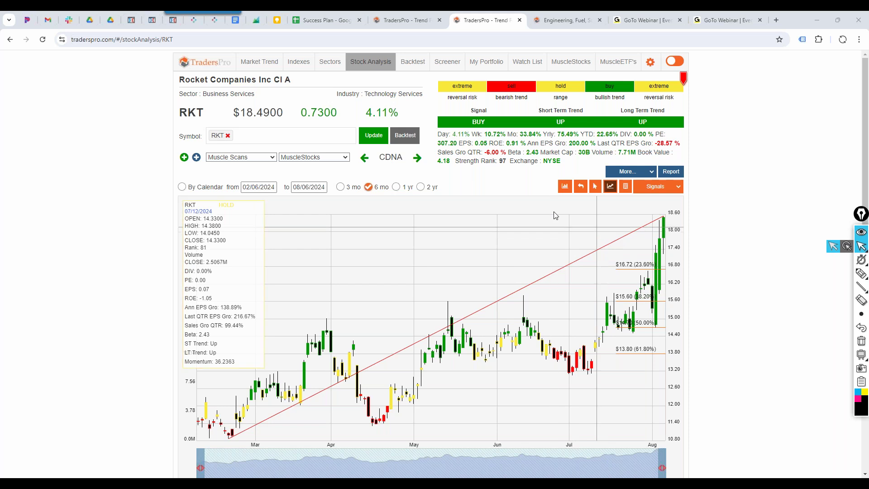
click(396, 188)
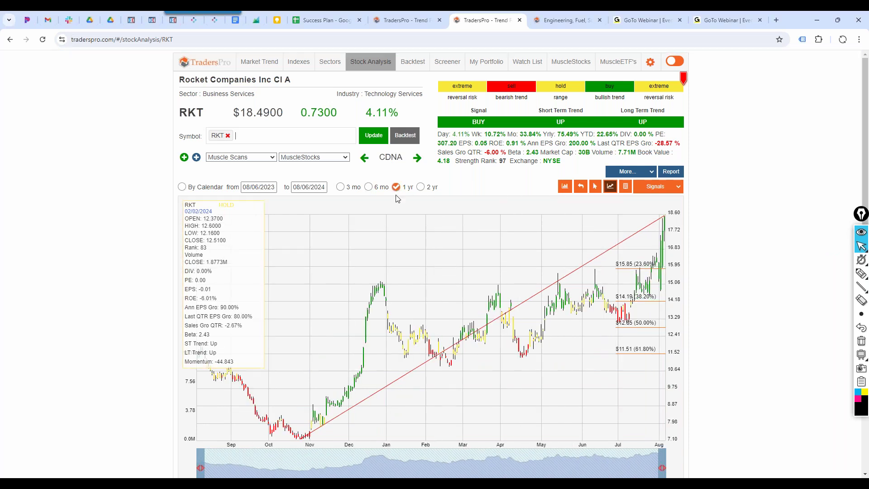
Set the RKT chart back to 6 mo and turn the volume bars on
click(368, 187)
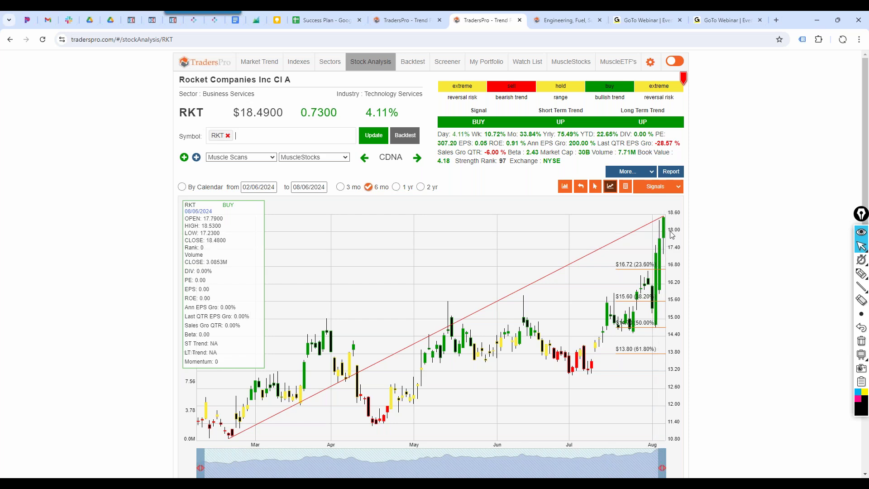
click(565, 187)
Mark the area below $13.80, the latest volume spike and the jump toward 18.00, then erase
click(860, 273)
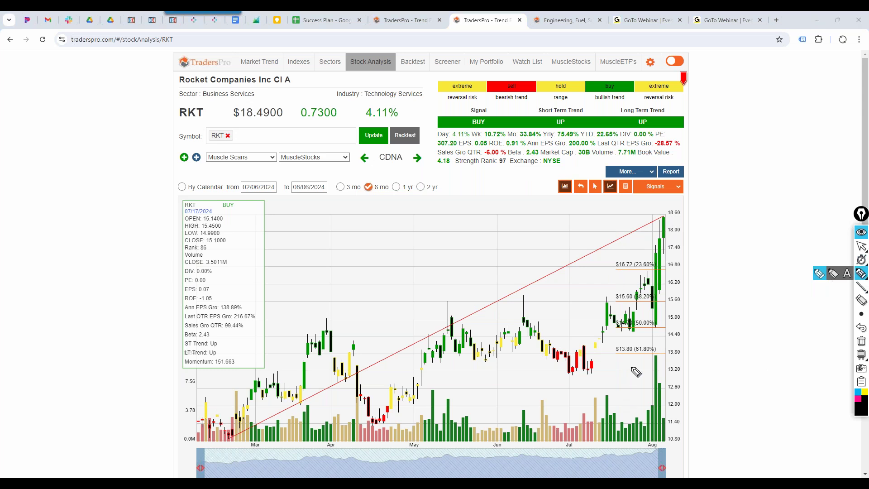
drag(643, 355, 651, 358)
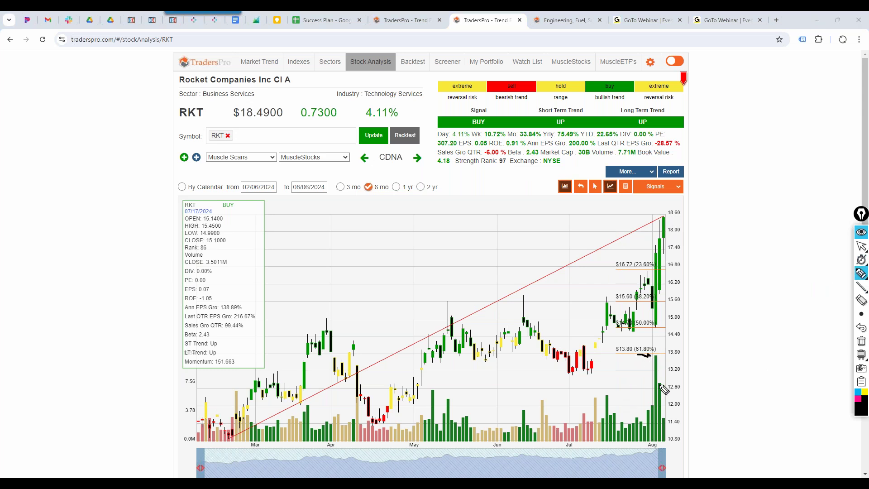
click(664, 418)
mouse_move(655, 356)
mouse_down()
mouse_move(664, 373)
mouse_move(655, 252)
mouse_up()
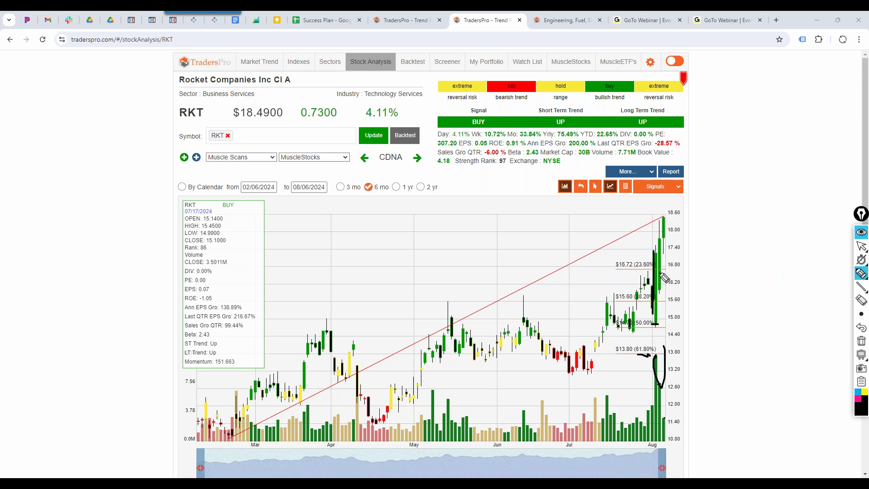
drag(660, 289, 657, 233)
click(861, 340)
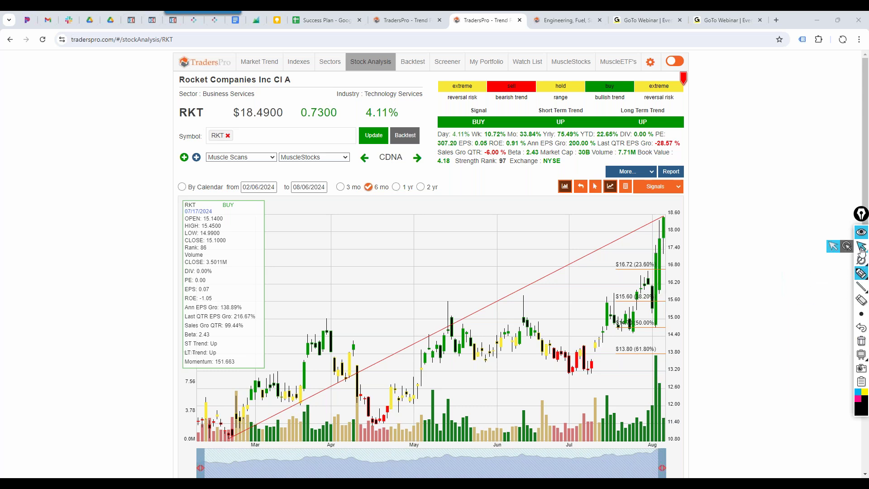
click(861, 246)
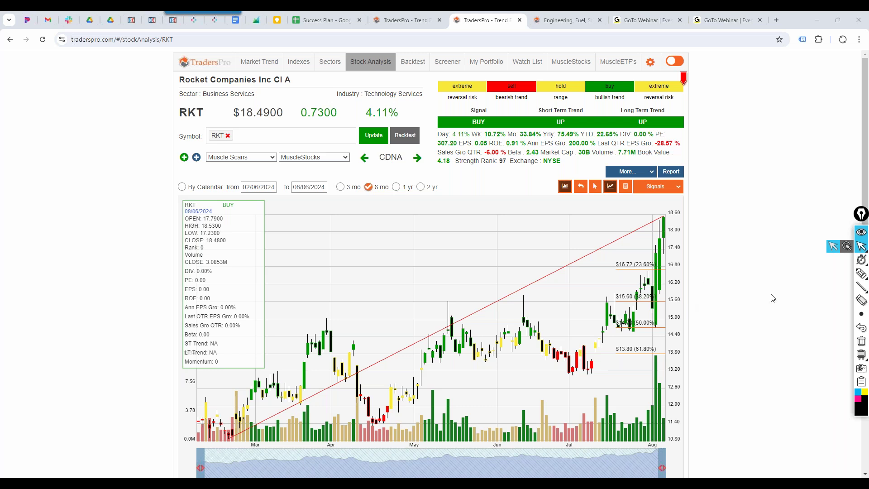
Sketch RKT's projected rally continuation and final candle range, then erase and leave drawing mode
click(861, 273)
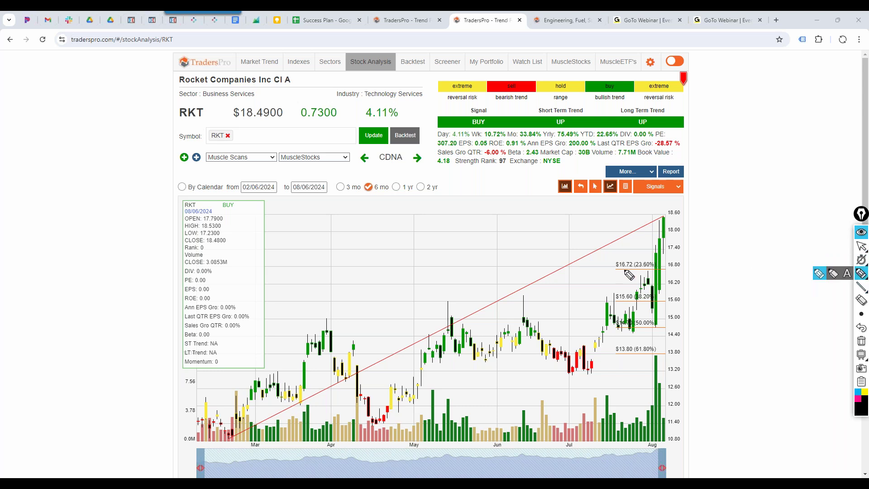
drag(623, 270, 724, 170)
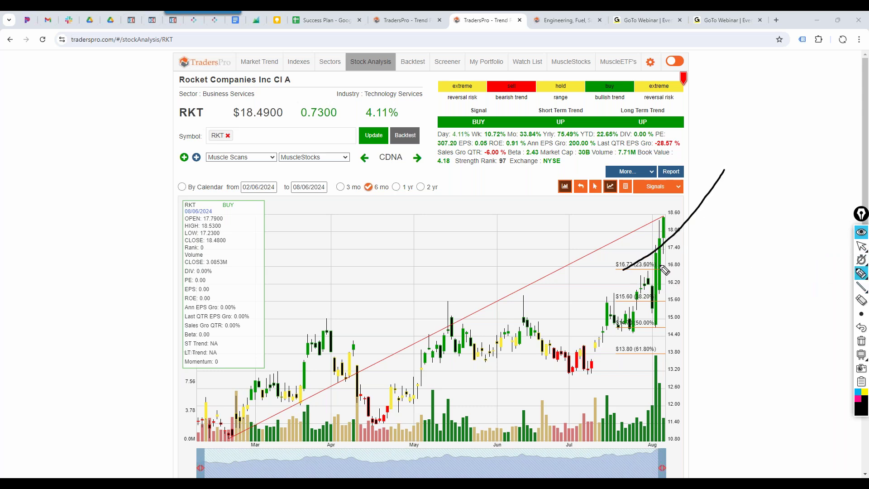
drag(666, 222, 677, 317)
click(861, 340)
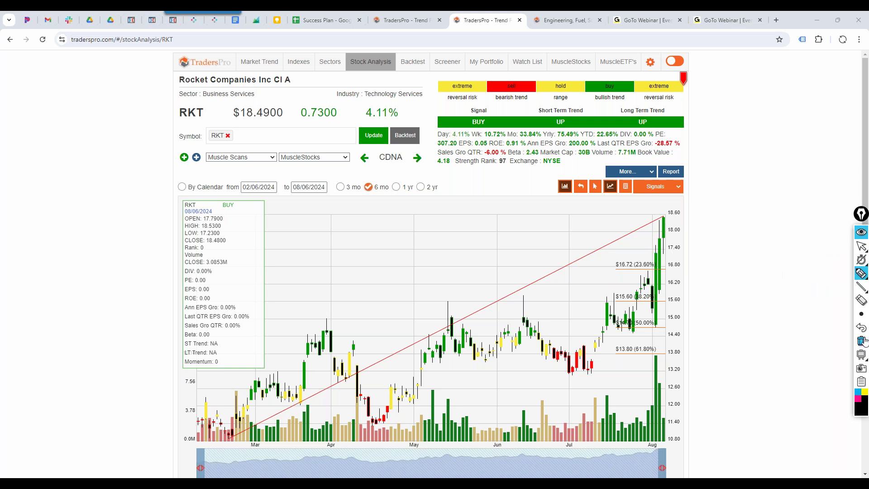
click(862, 248)
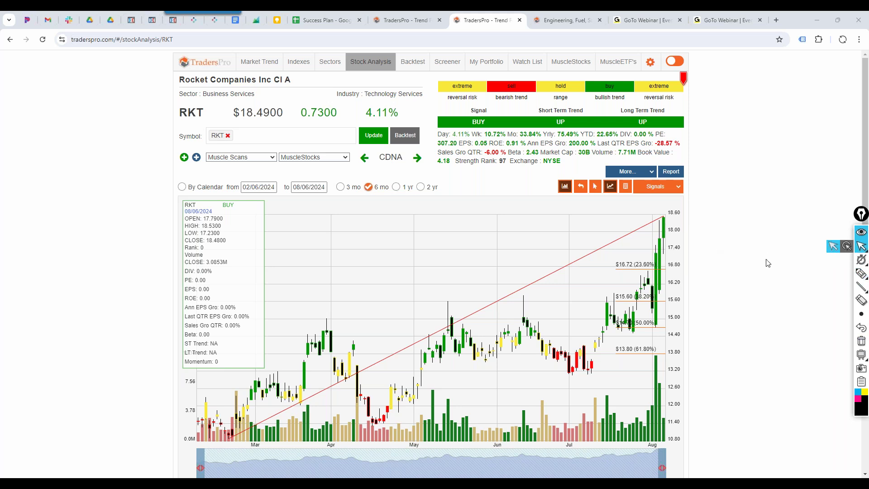
click(862, 273)
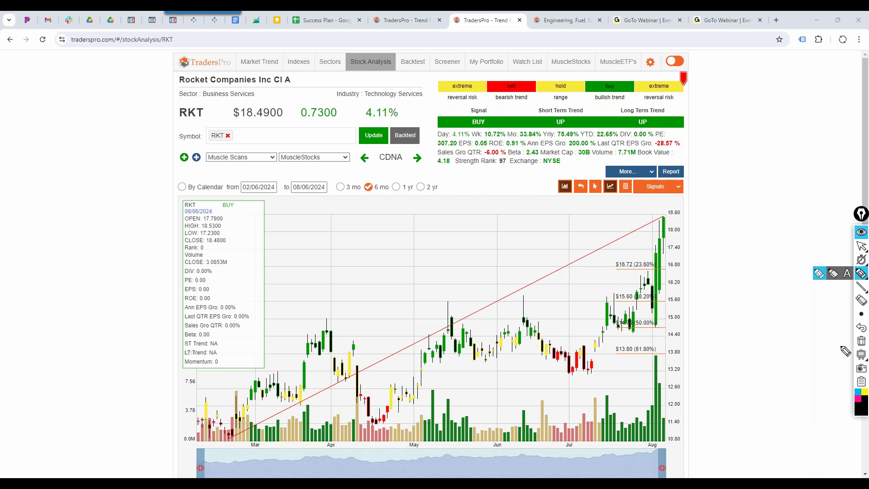
click(861, 246)
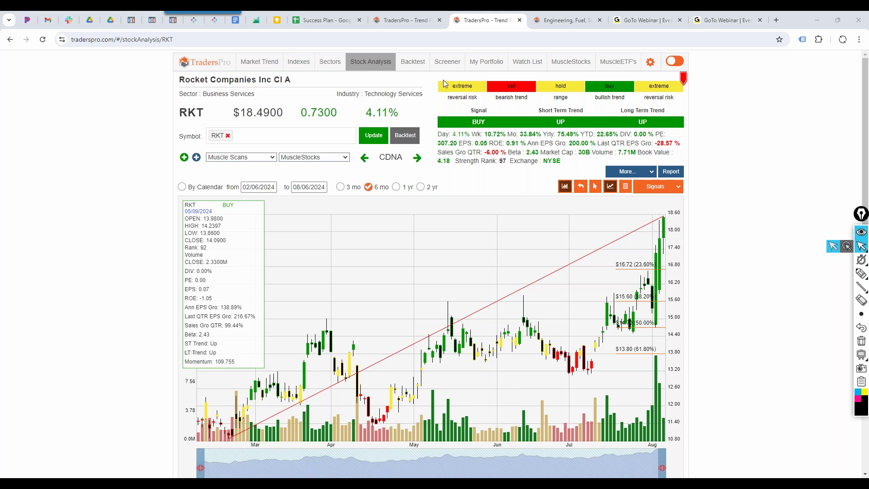
Go from the portfolio overview and bond yield curve charts to the Market ETFs table
click(487, 66)
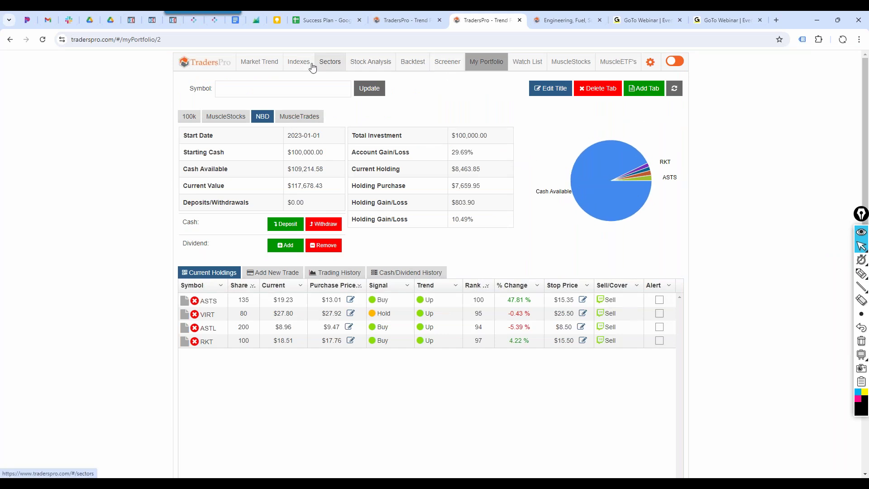
click(256, 64)
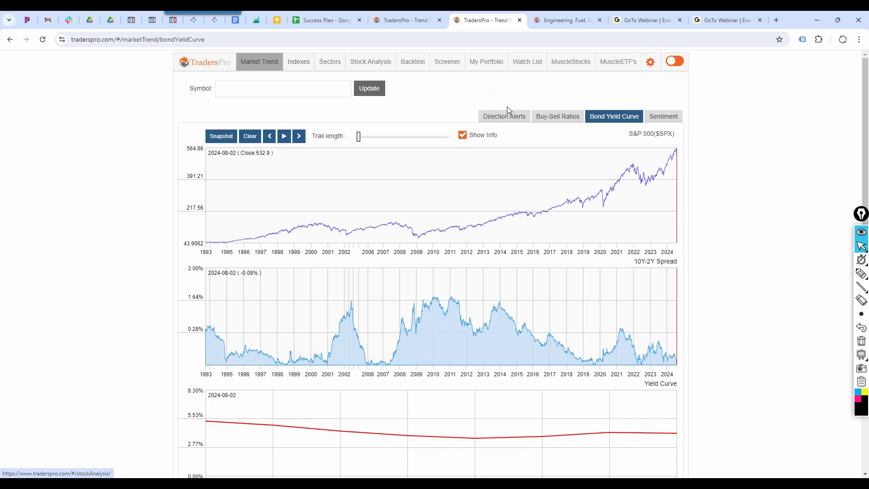
click(313, 69)
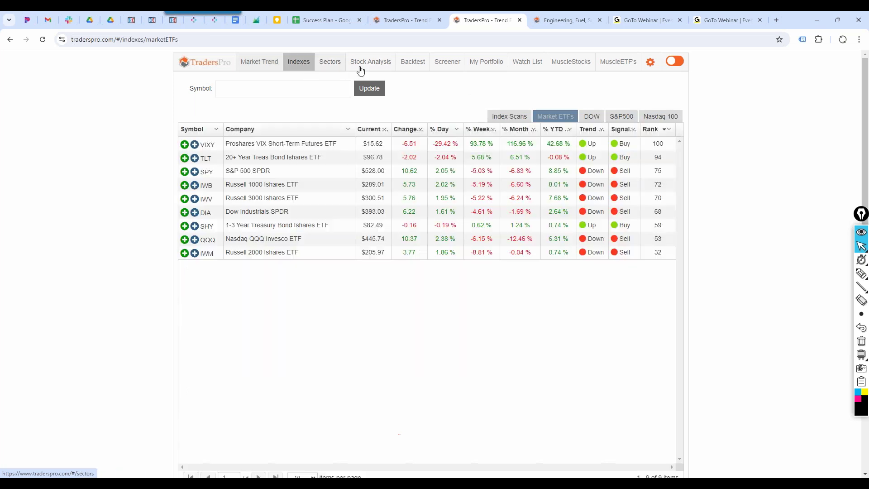
Open SPY's analysis, mark its 2.07% daily change, then return to the bond yield curve
click(238, 169)
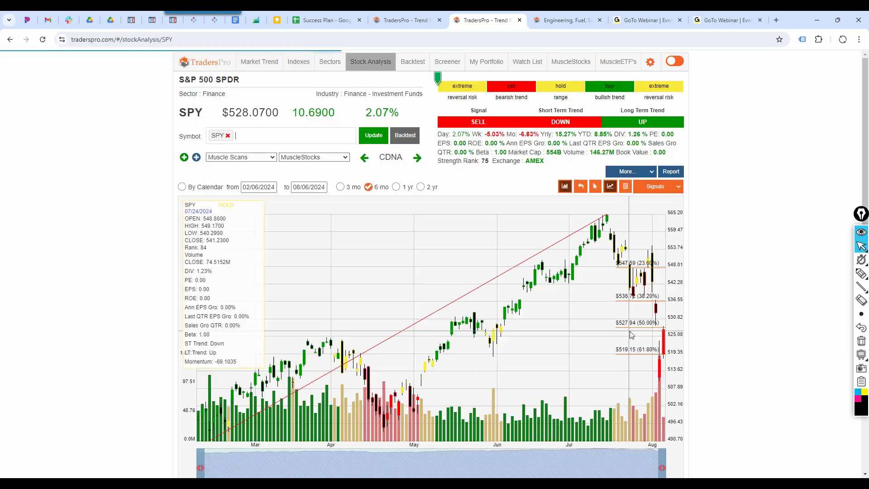
drag(364, 113, 383, 114)
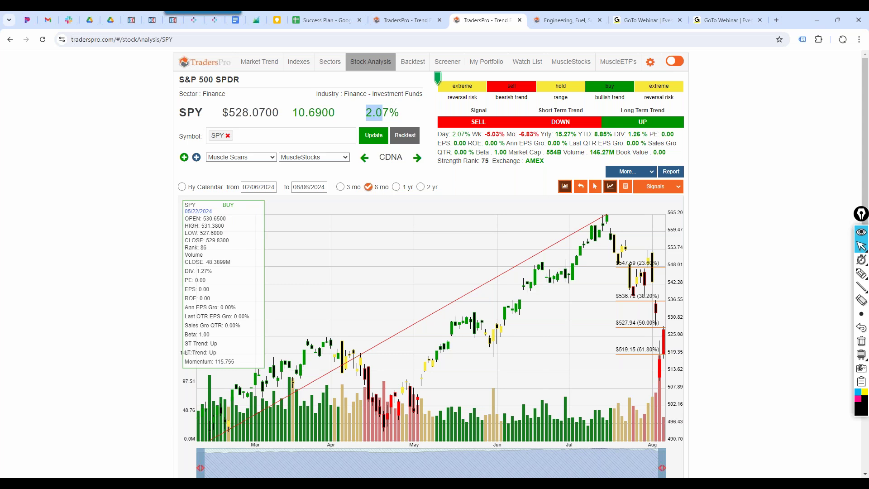
click(268, 61)
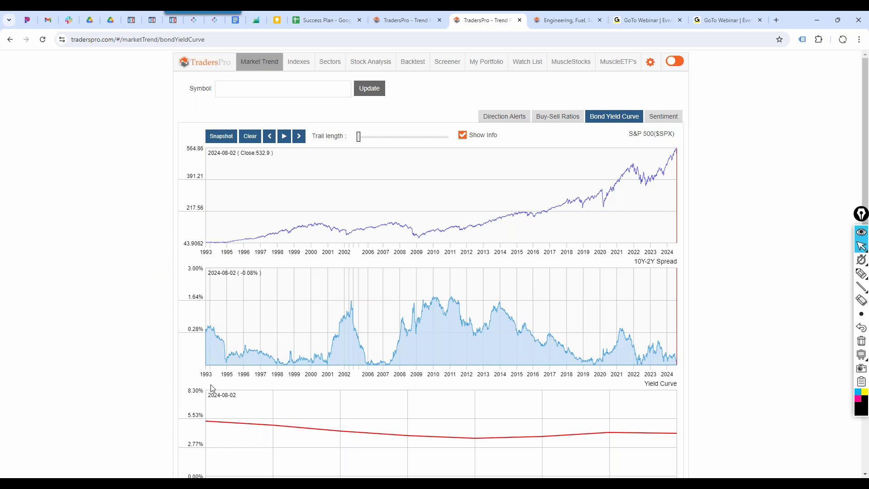
Scroll the bond yield curve page, then bring up the USA Sector Scan rankings led by Construction
scroll(212, 389, down, 1)
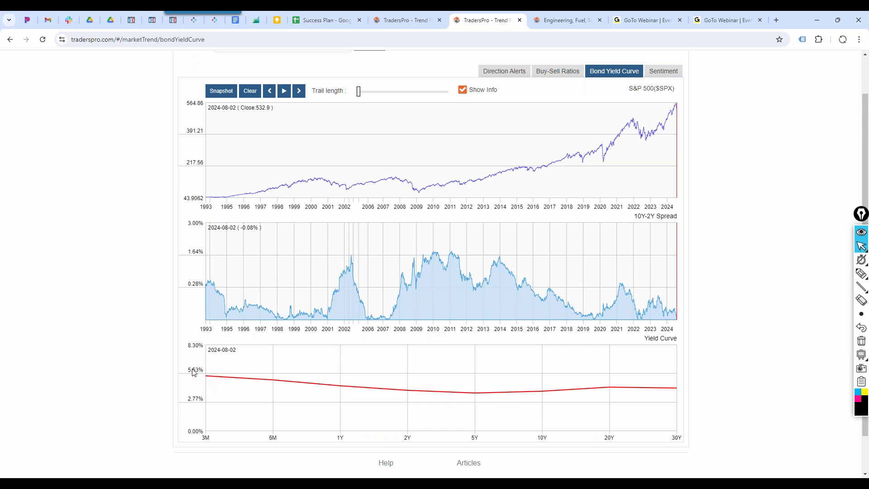
scroll(202, 376, up, 1)
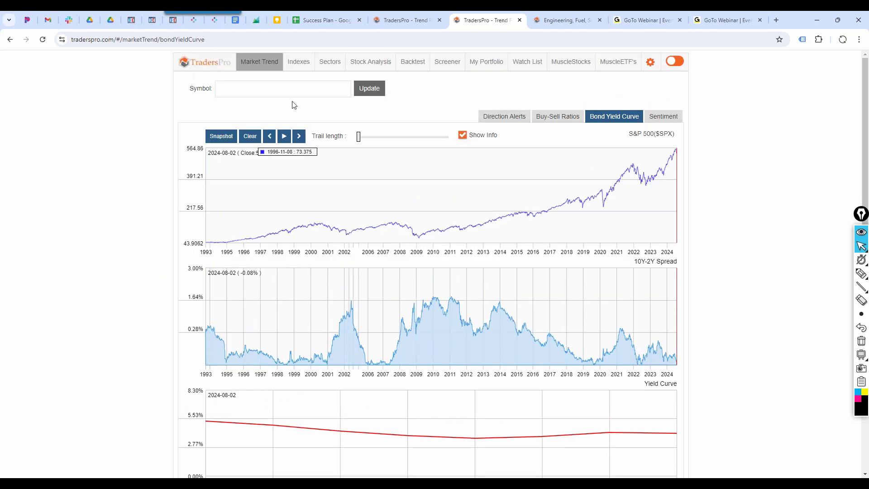
click(325, 65)
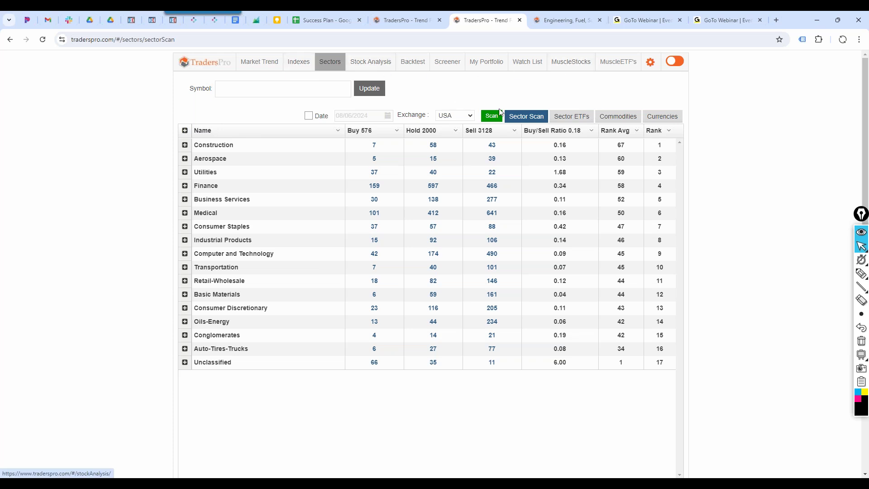
Sort the Sector ETFs table by signal, then return to the 2024-08-02 bond yield curve page
click(573, 119)
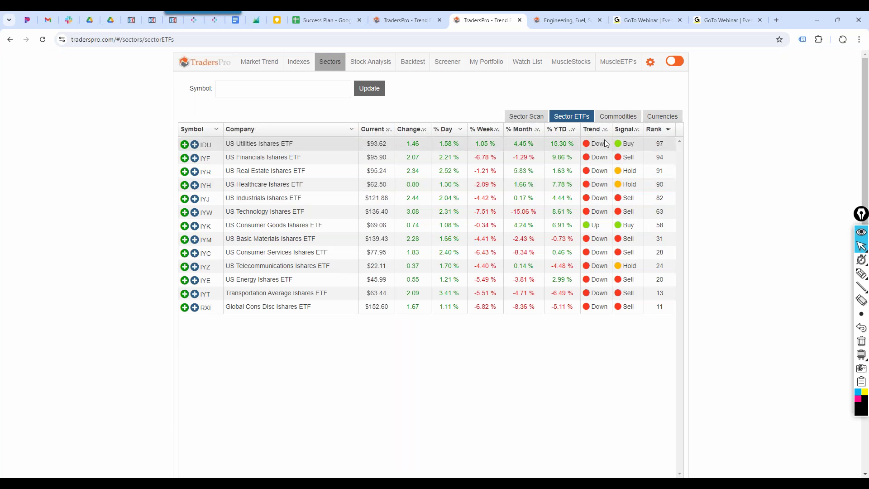
click(626, 130)
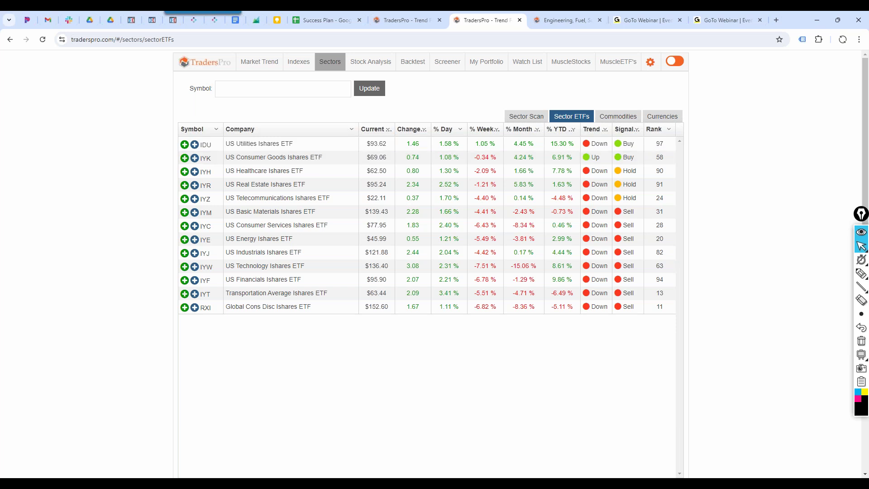
click(266, 62)
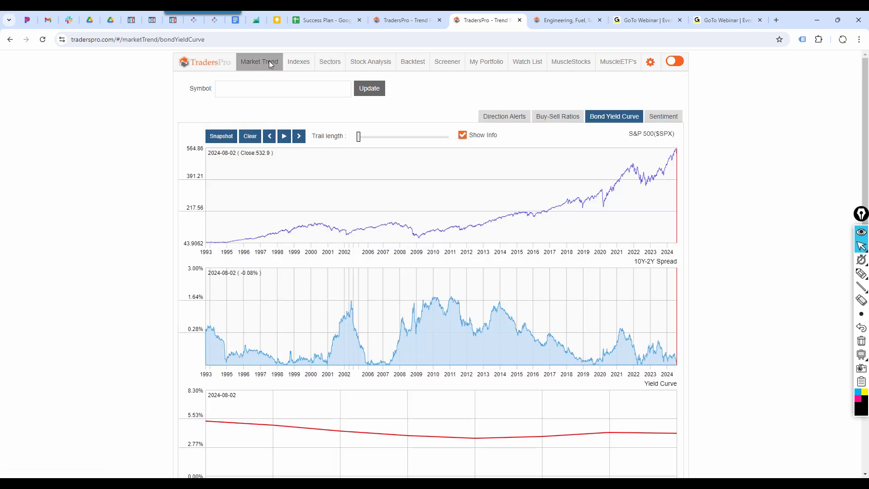
Scroll through the Direction Alerts long-term timing signals, then go to the NBD portfolio at $117,683.23
click(517, 122)
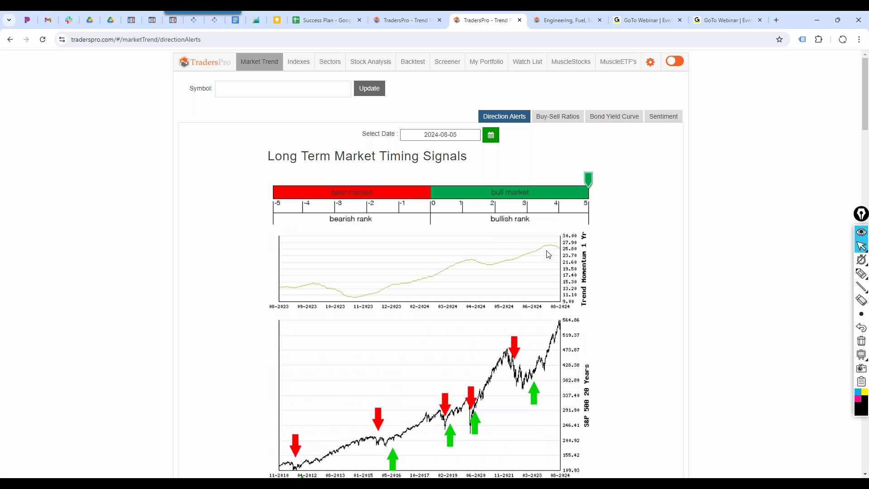
scroll(548, 254, down, 1)
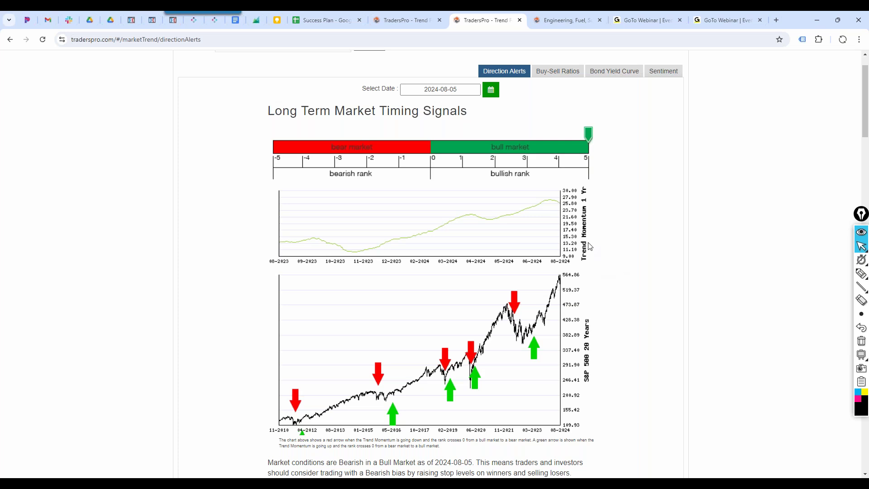
scroll(428, 347, down, 3)
scroll(431, 346, up, 4)
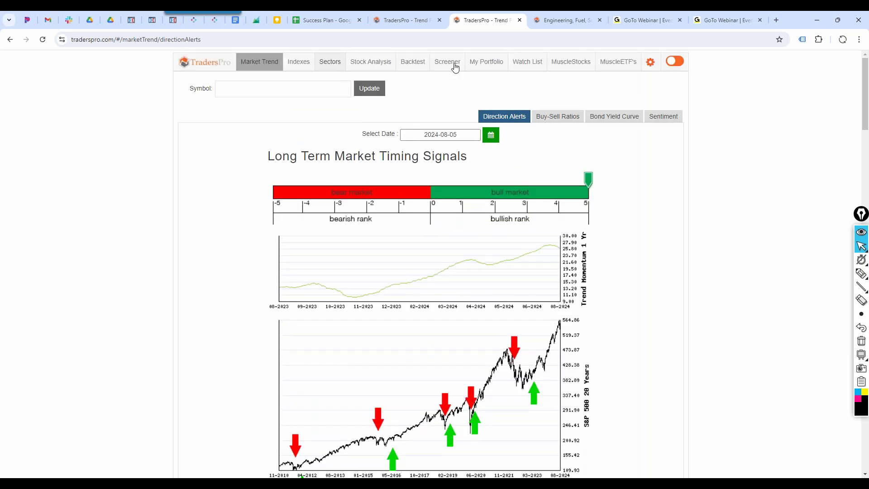
click(486, 63)
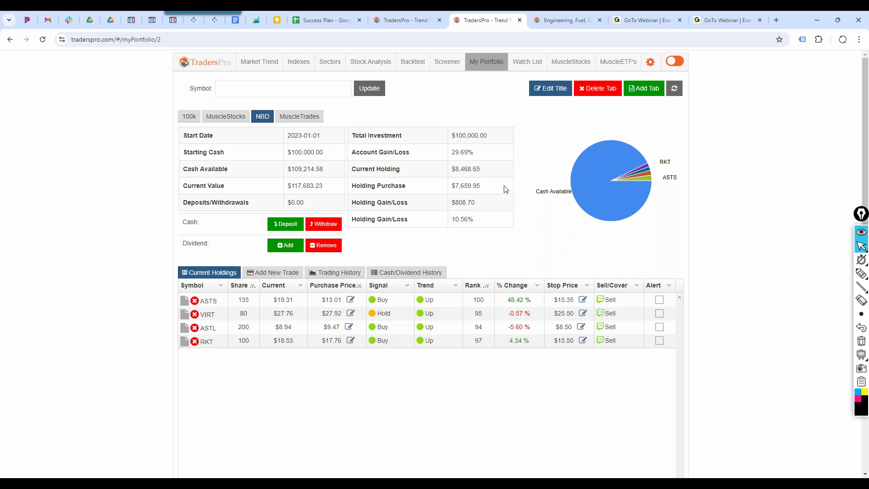
Open Rocket Companies (RKT) stock analysis from the NBD holdings, showing $18.49 and a Buy signal
click(277, 347)
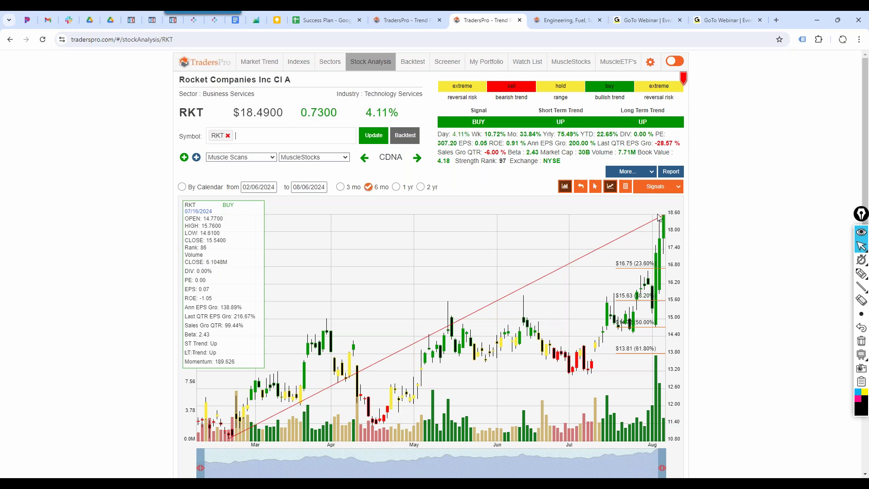
click(10, 39)
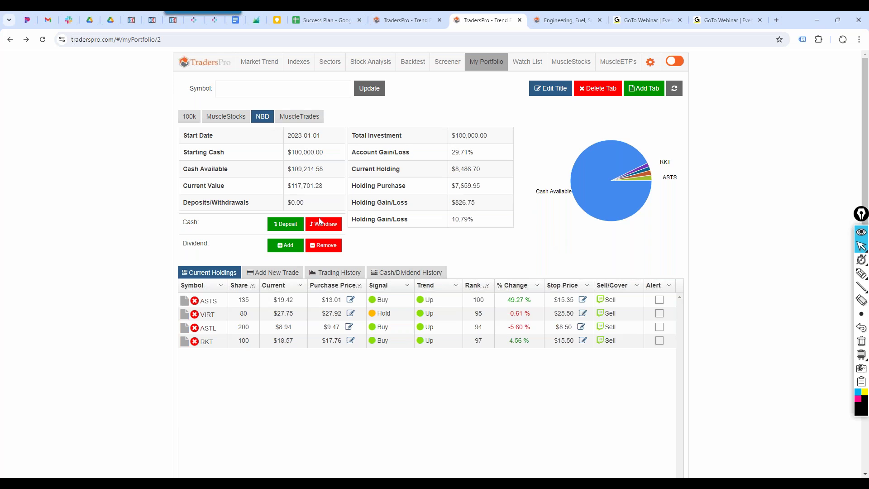
List the NBD trading history newest first and scroll through it, then open the Market ETFs table
click(344, 275)
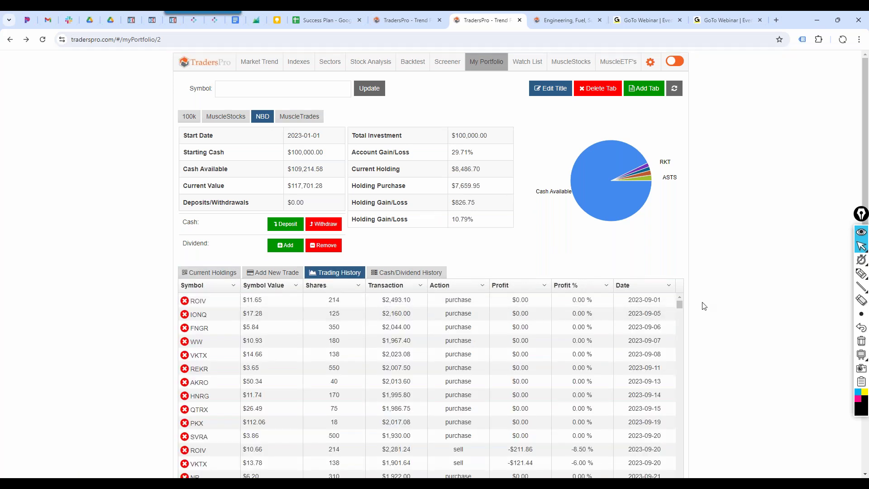
scroll(698, 333, down, 2)
click(646, 203)
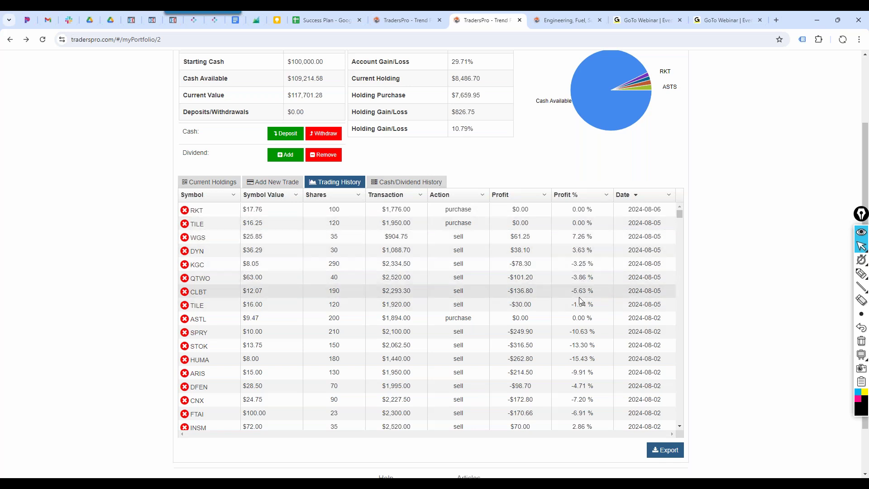
scroll(580, 303, down, 1)
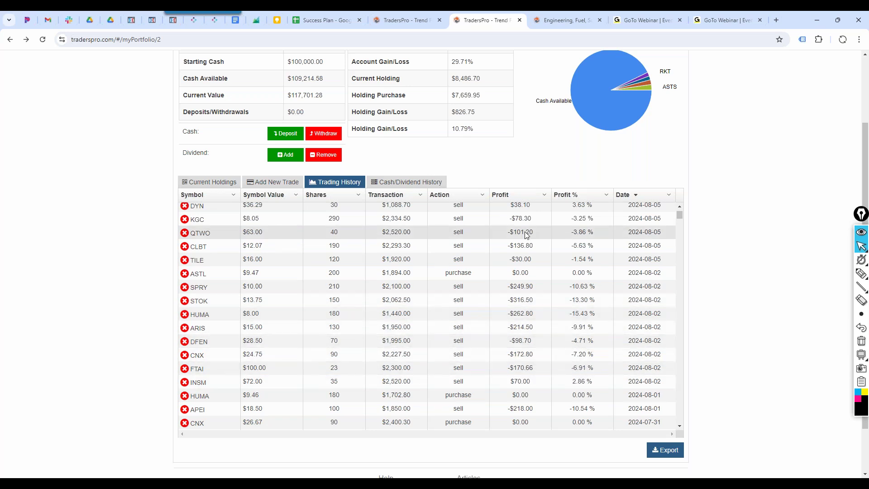
scroll(525, 237, up, 1)
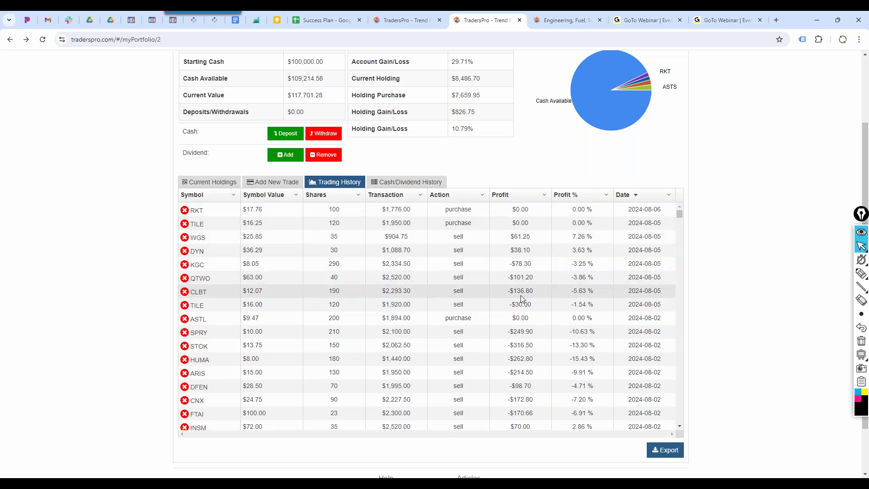
scroll(521, 299, down, 1)
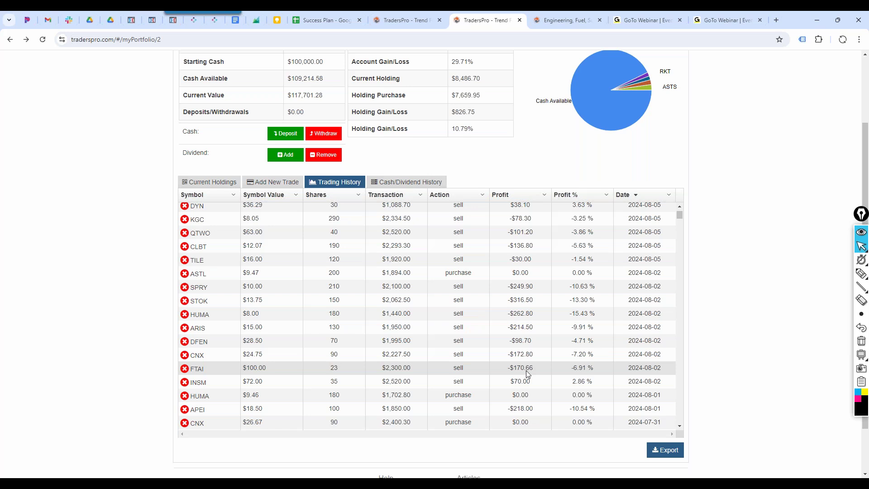
scroll(527, 373, down, 4)
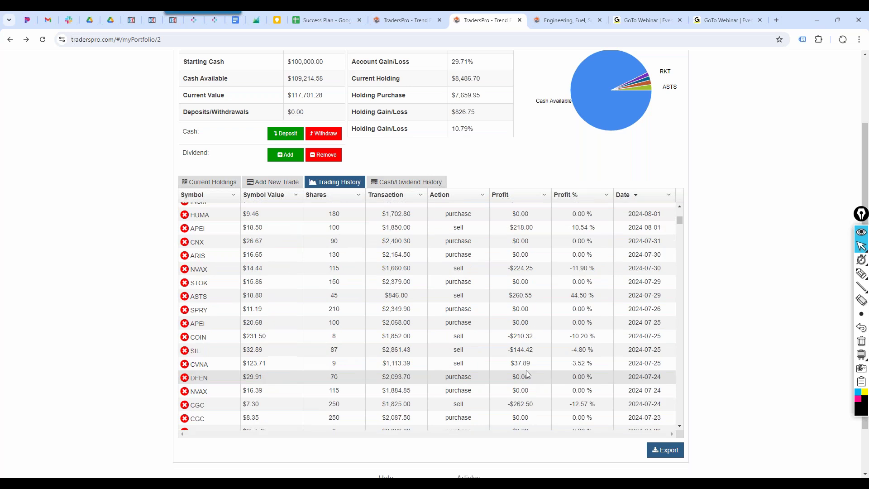
scroll(531, 348, down, 5)
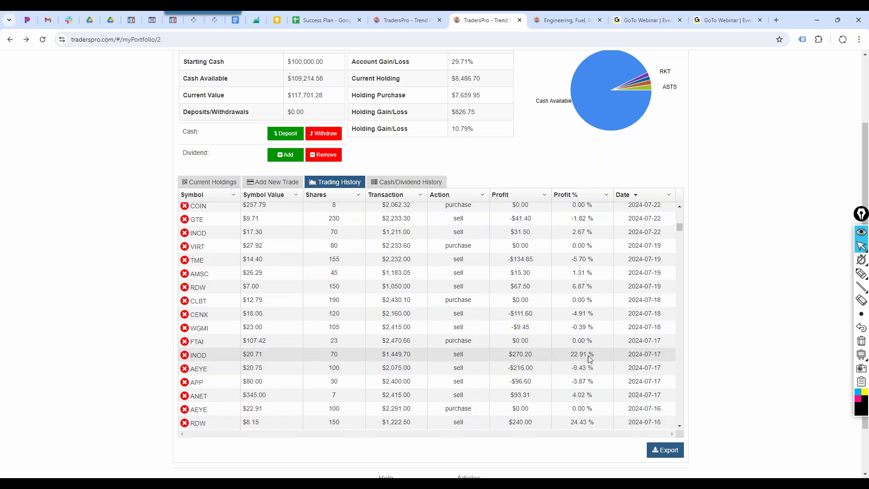
scroll(588, 354, up, 12)
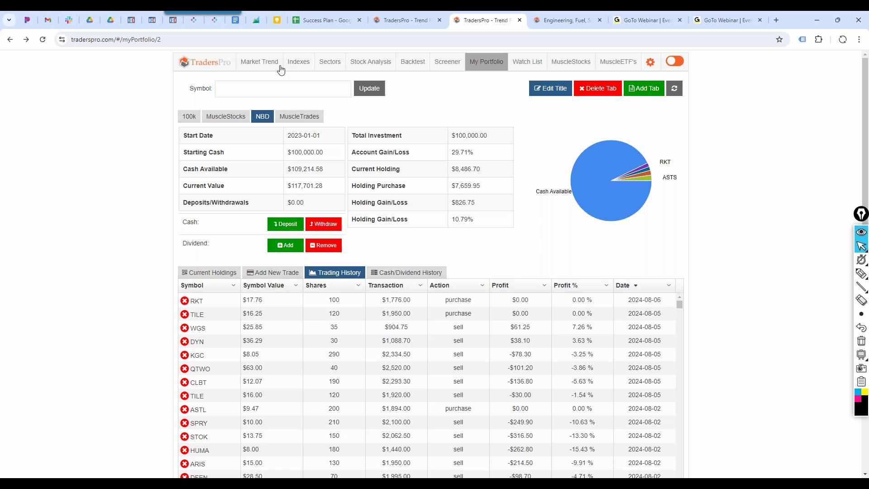
click(295, 65)
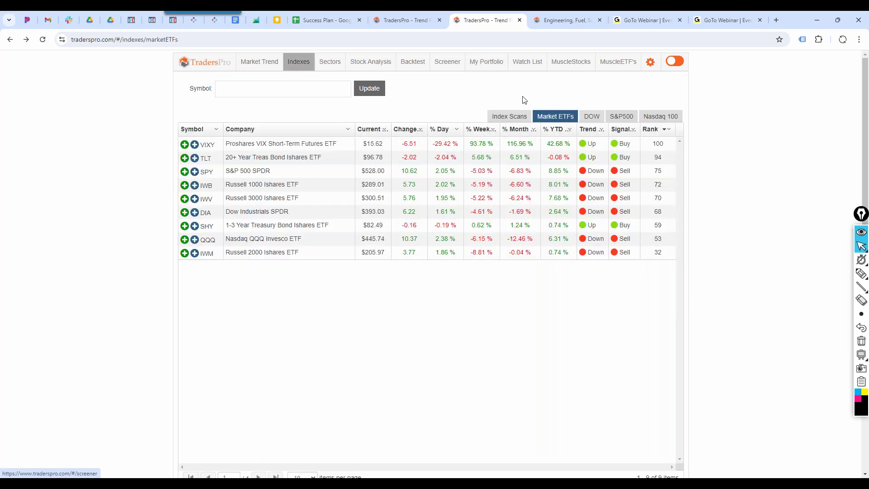
Open VIXY's analysis and mark its ticker, then return to Market ETFs and open SPY's chart
click(262, 144)
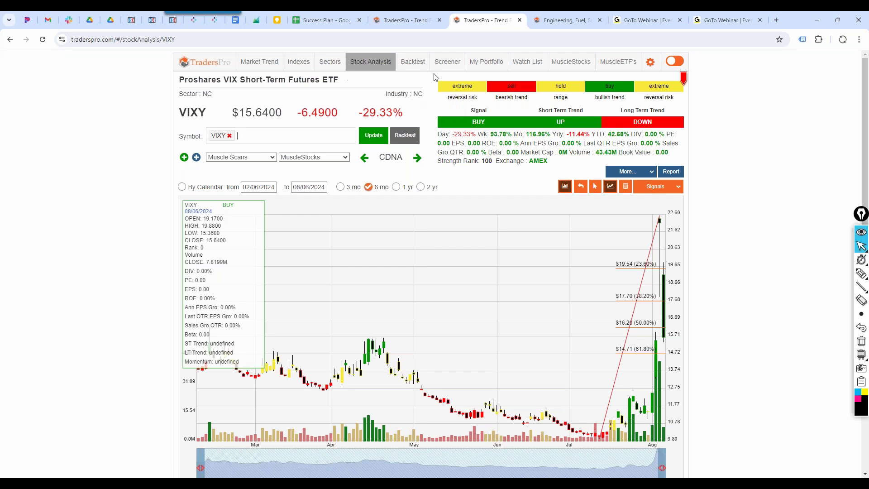
click(299, 63)
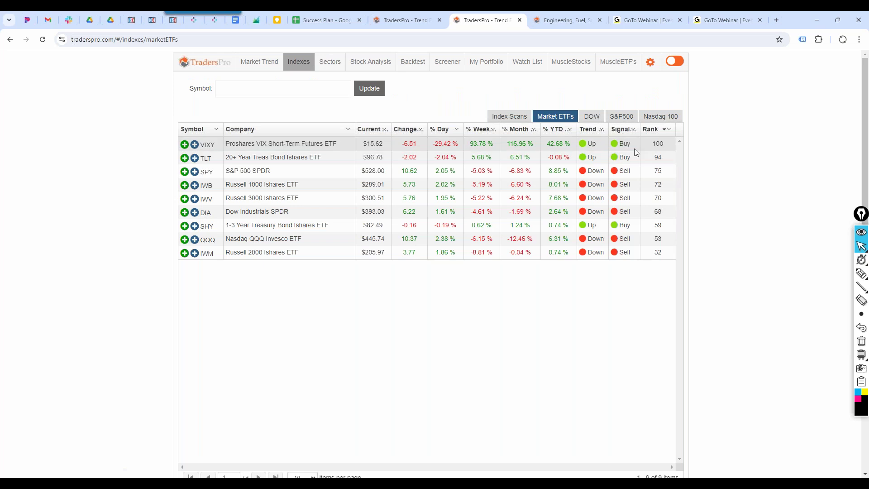
click(234, 143)
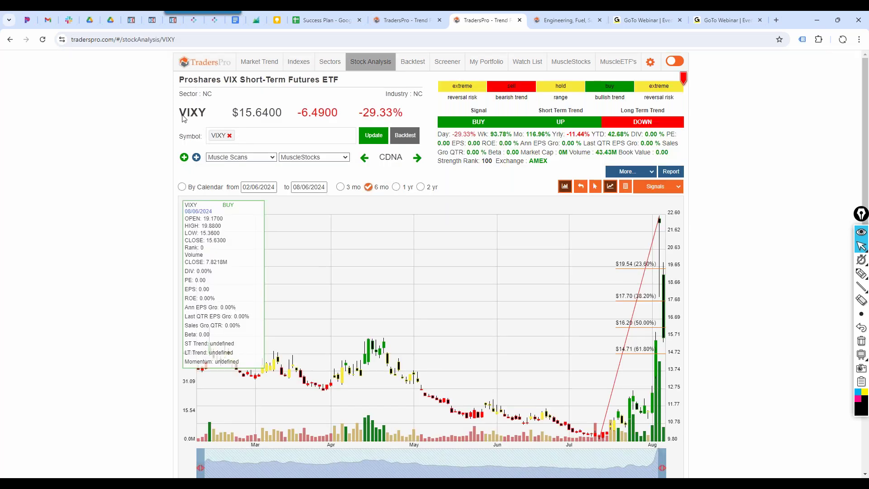
drag(184, 118, 202, 119)
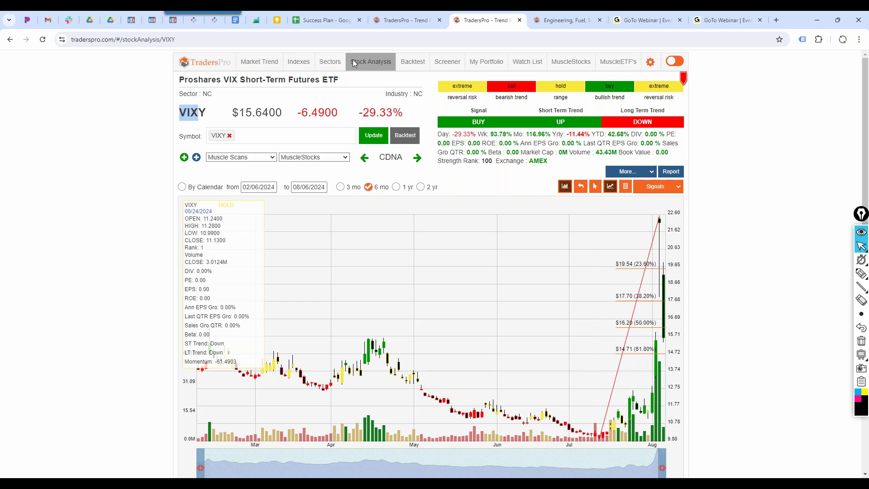
click(298, 63)
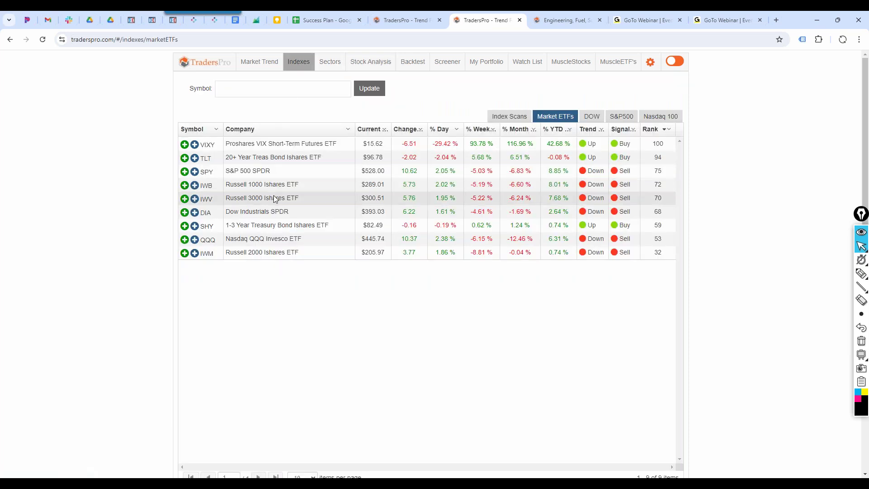
click(267, 176)
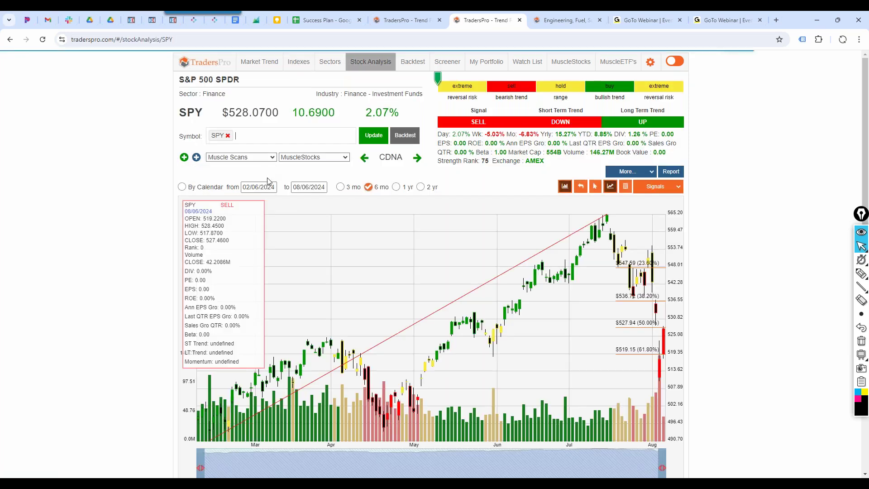
On SPY's two-year chart, mark the recent dips and a support level, then clear the markers
click(421, 187)
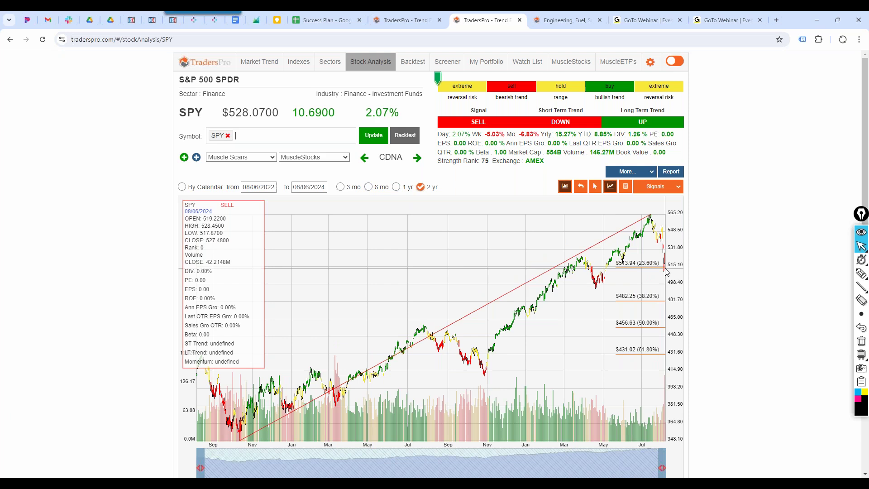
click(861, 273)
drag(661, 233, 664, 246)
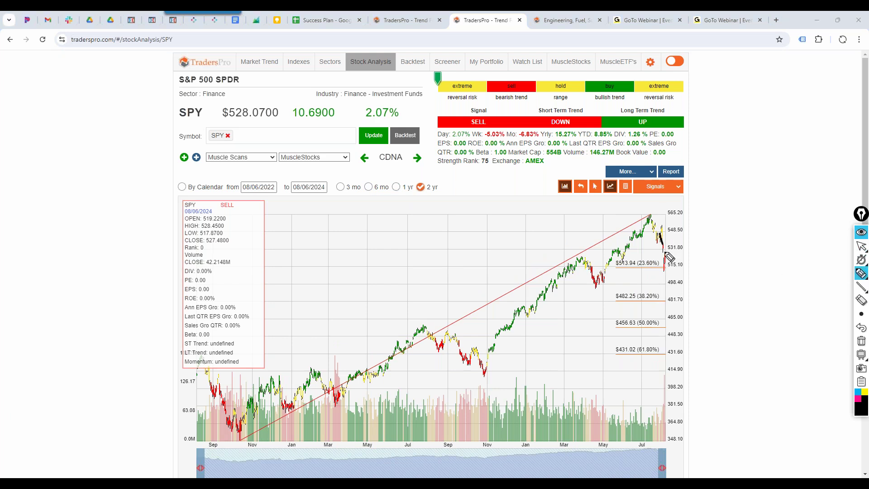
drag(589, 266, 596, 282)
drag(437, 341, 469, 365)
mouse_move(574, 264)
mouse_down()
mouse_move(666, 262)
mouse_move(602, 270)
mouse_move(662, 270)
mouse_up()
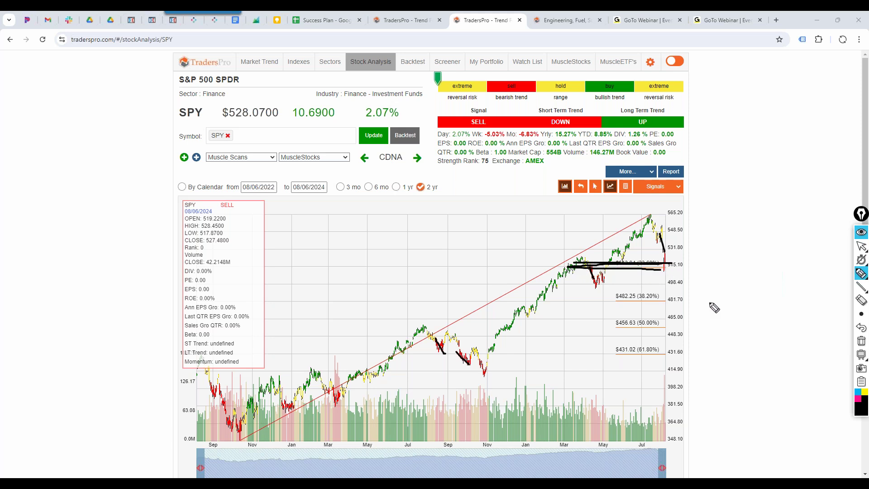
click(861, 342)
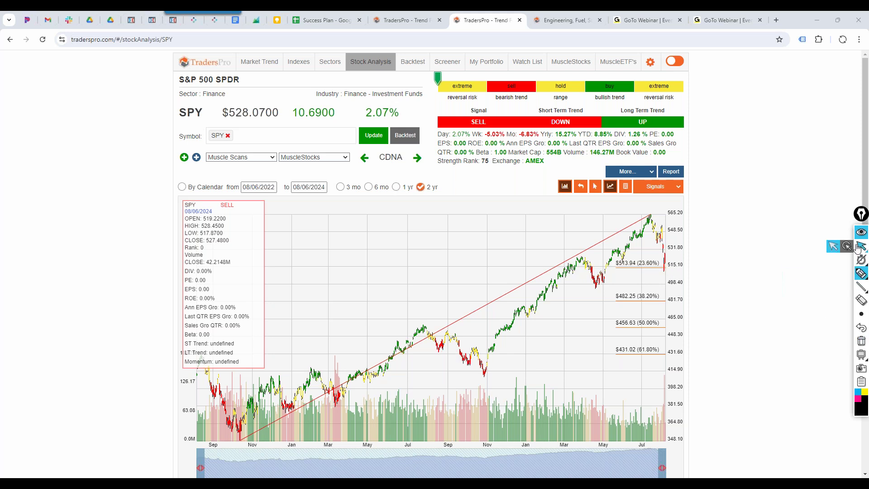
click(861, 245)
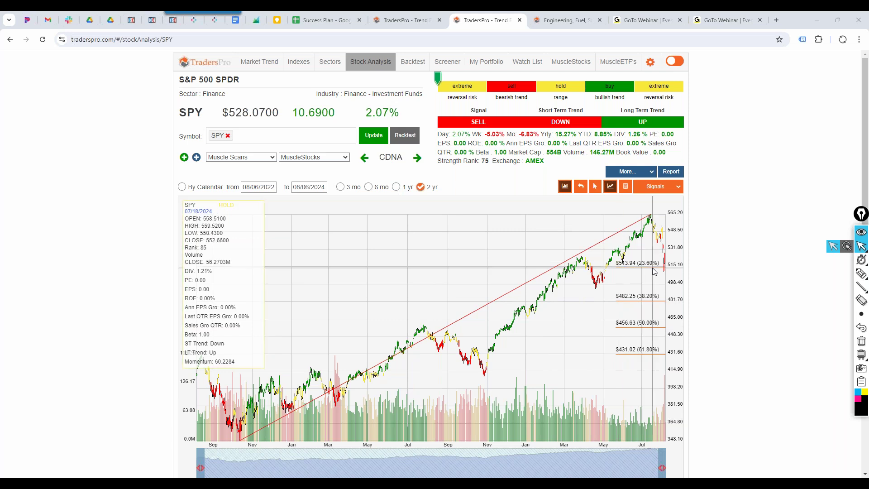
Switch SPY to the one-year chart, highlight the latest bars, then erase the highlighting
click(397, 188)
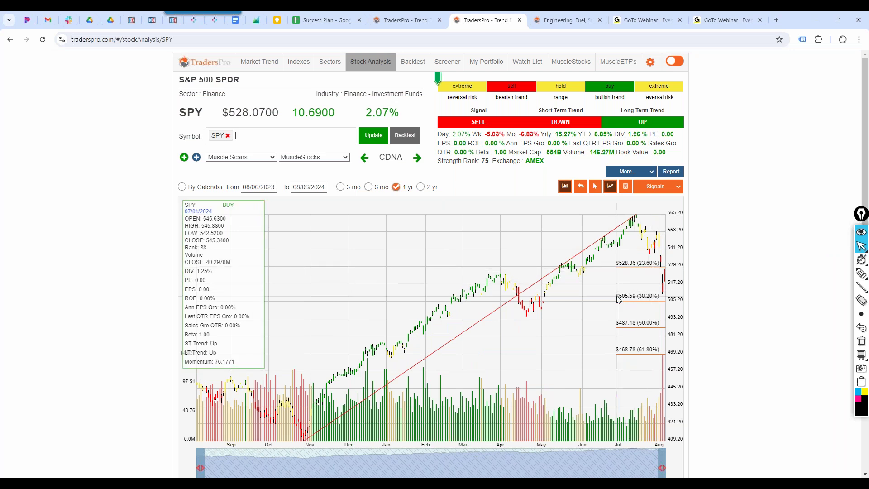
mouse_move(860, 274)
click(820, 273)
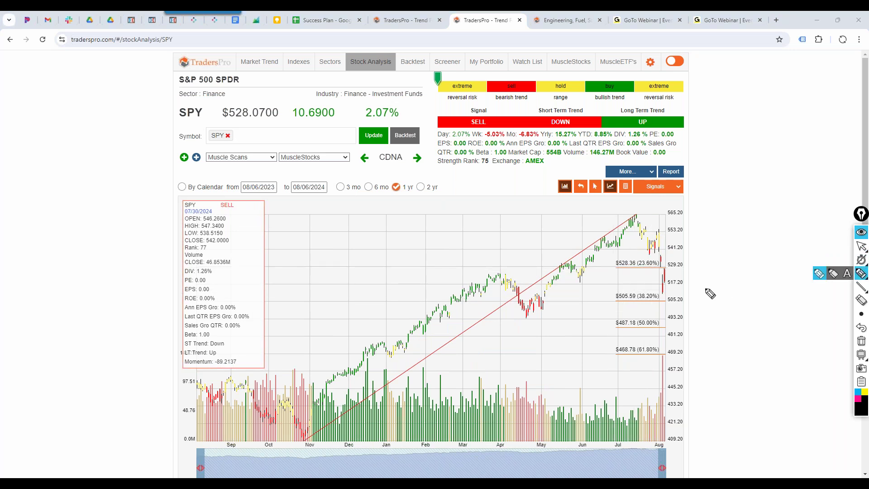
mouse_move(661, 292)
mouse_down()
mouse_move(667, 270)
mouse_move(653, 268)
mouse_move(664, 271)
mouse_move(677, 304)
mouse_move(453, 302)
mouse_up()
click(861, 341)
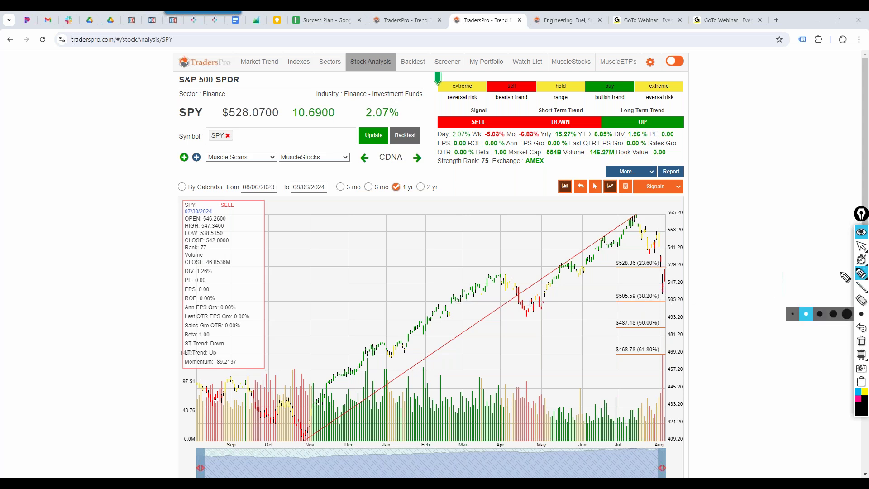
click(861, 246)
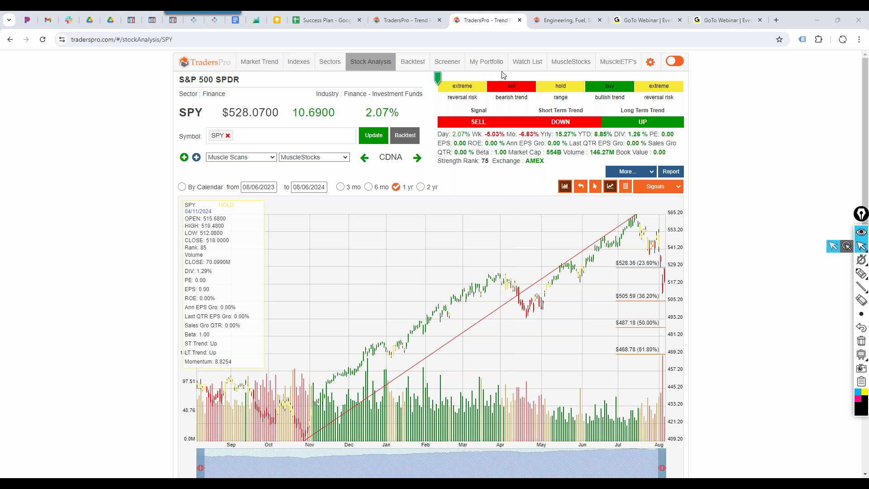
Browse the MuscleStocks NEW BUYS list and the main MuscleStocks list
click(566, 62)
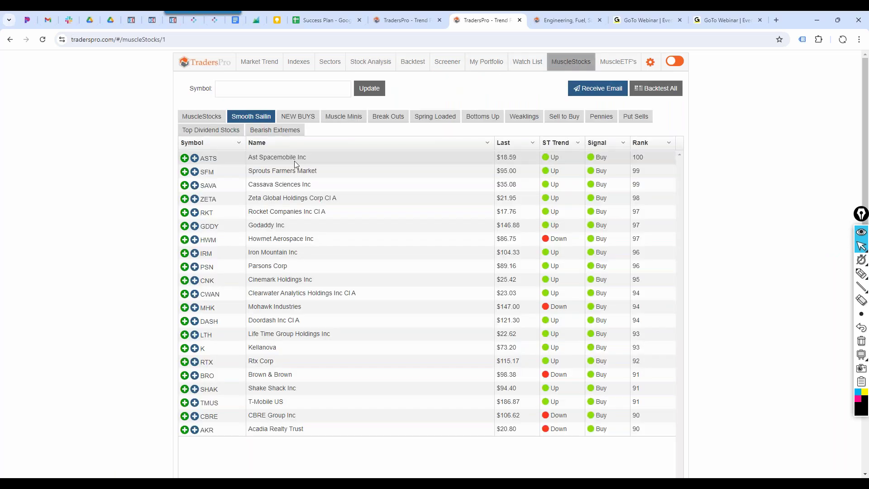
click(298, 116)
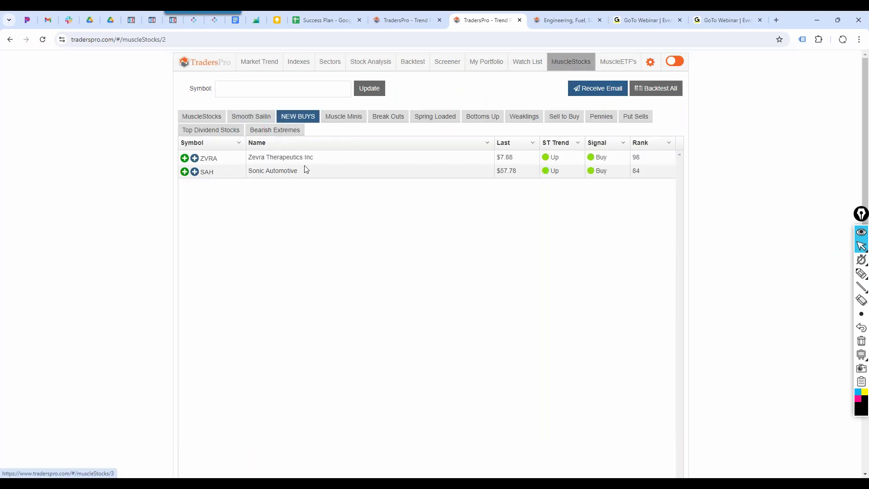
click(207, 119)
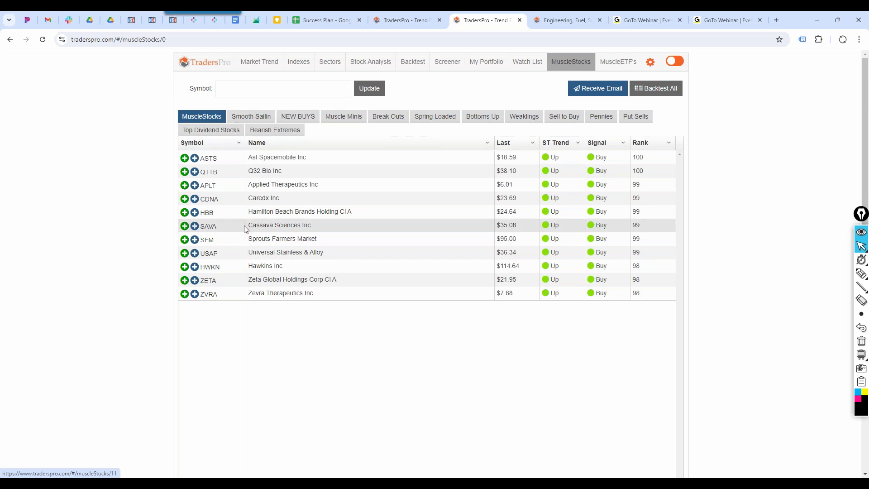
View Universal Stainless & Alloy (USAP) over six months, then return to the NBD portfolio holdings
click(269, 257)
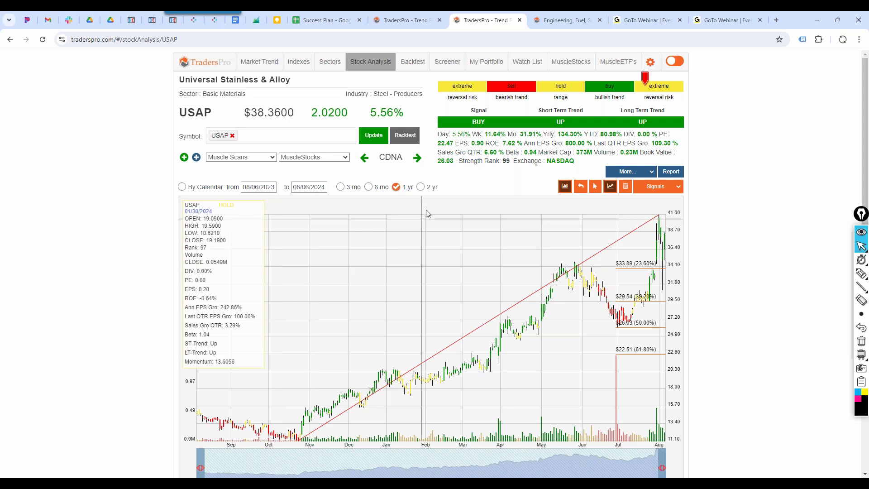
click(369, 187)
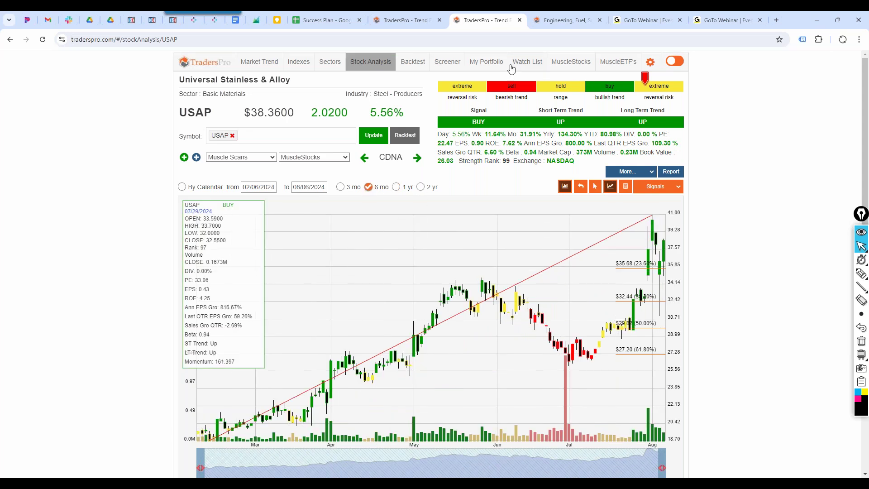
click(485, 63)
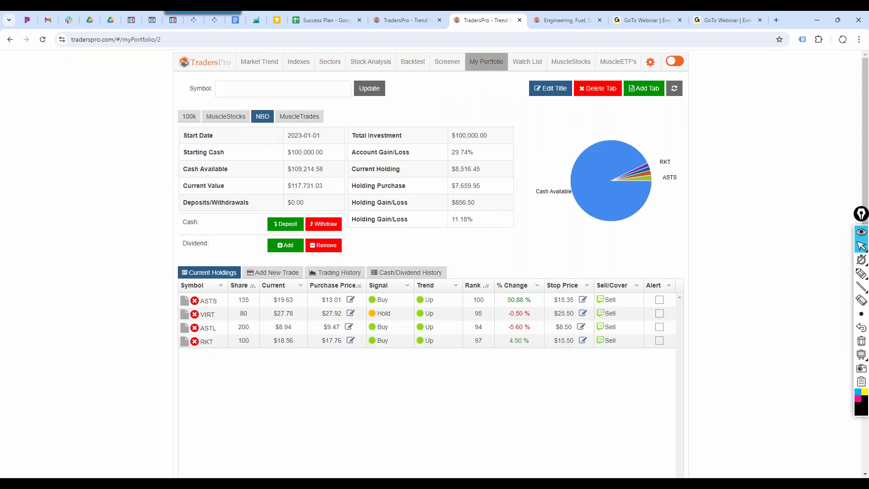
Review Algoma Steel (ASTL)'s chart, go back to the holdings, then open Ast Spacemobile (ASTS)'s chart
click(214, 328)
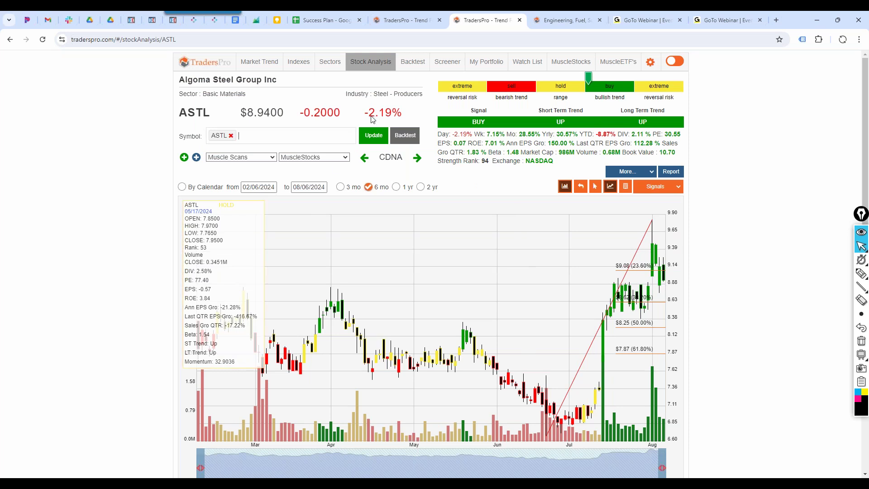
click(11, 40)
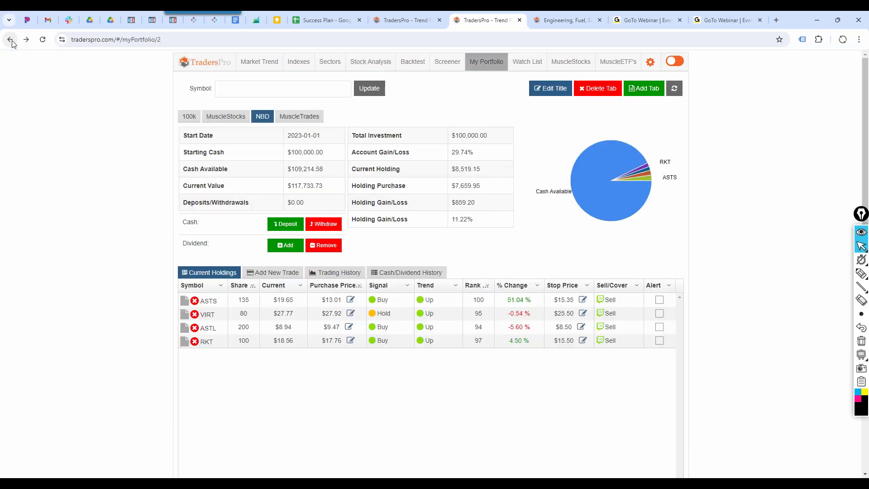
click(208, 301)
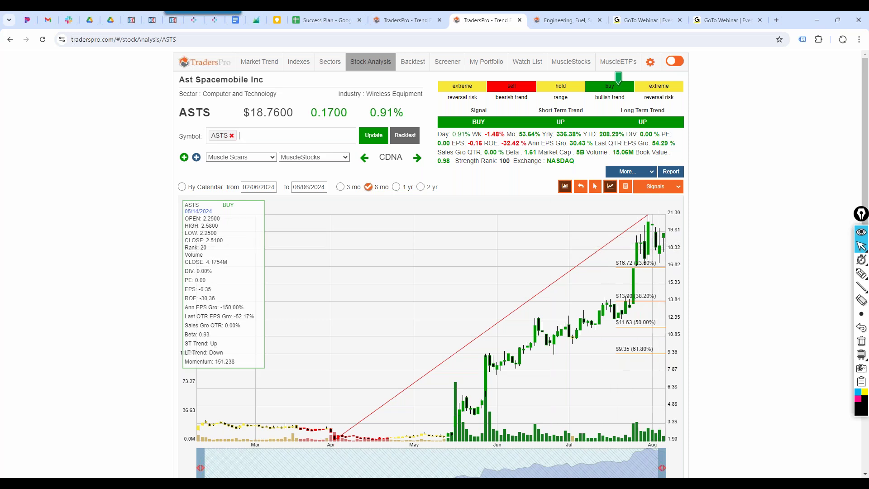
click(239, 135)
Rank the sector ETFs by signal, check the IYK chart, then show long-term market timing signals
click(325, 64)
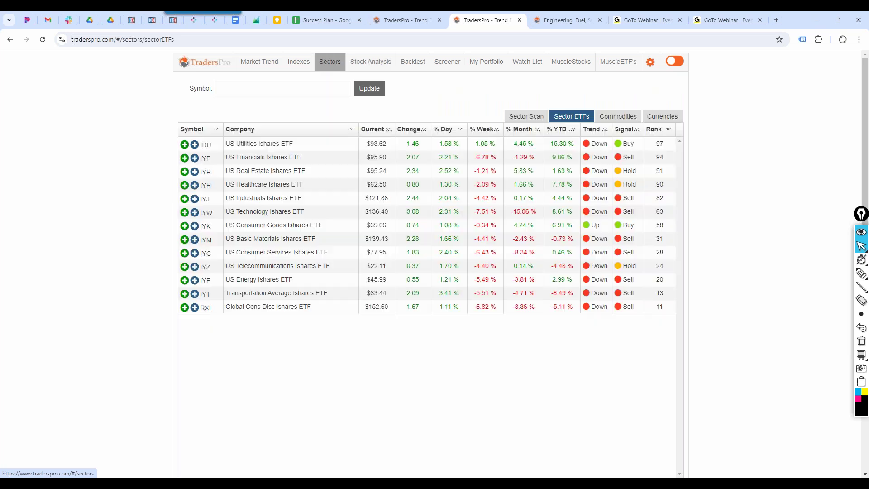
click(622, 132)
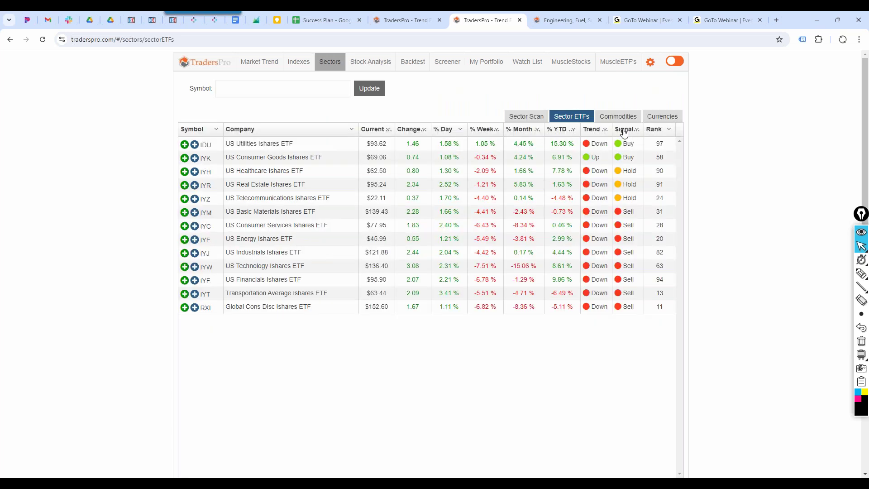
click(272, 157)
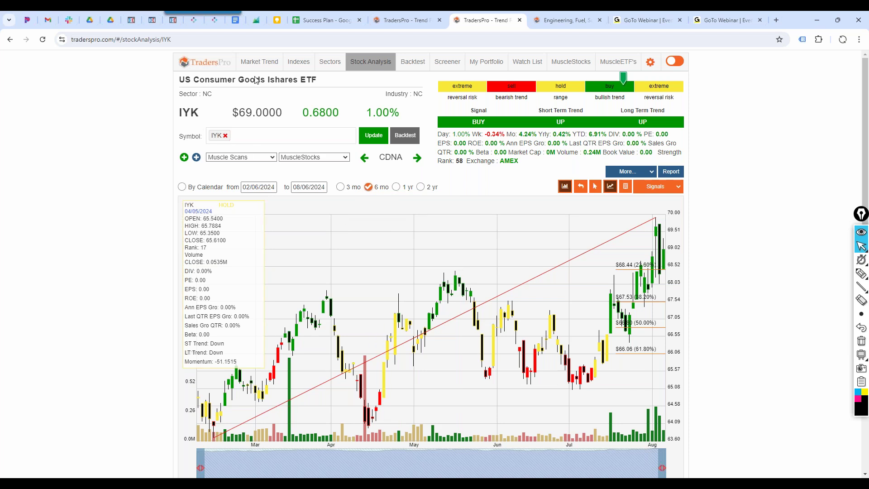
click(260, 61)
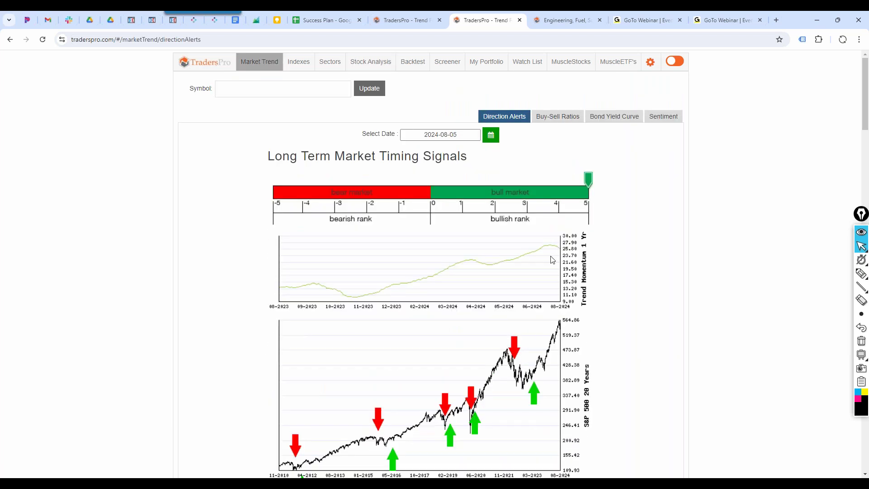
Highlight the 'Bearish in a Bull Market' phrase on the market timing page
scroll(553, 260, down, 5)
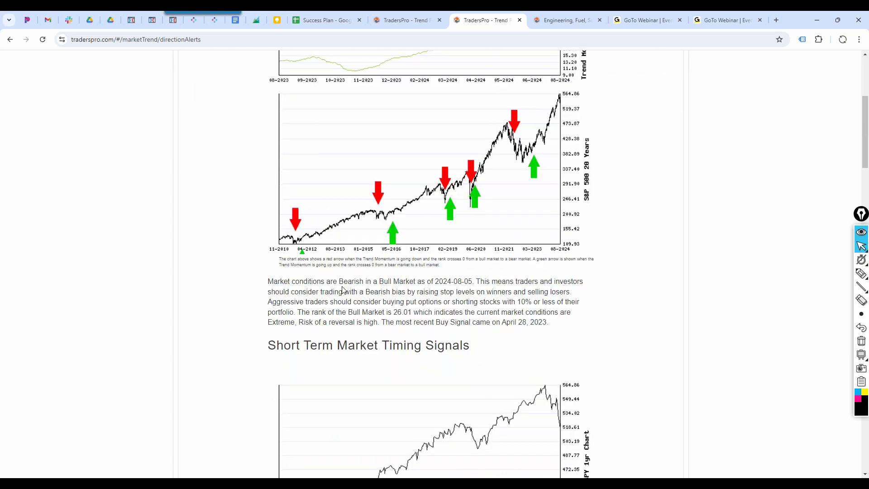
drag(342, 286, 420, 285)
scroll(608, 322, up, 2)
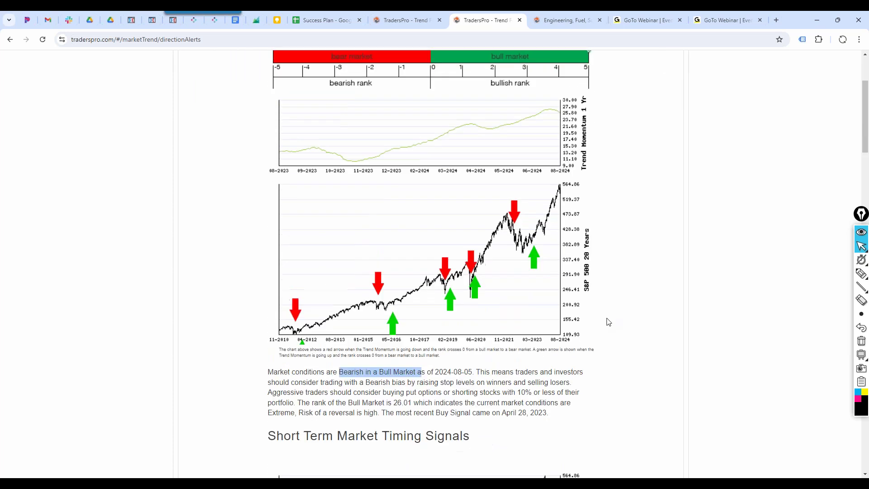
scroll(609, 322, down, 7)
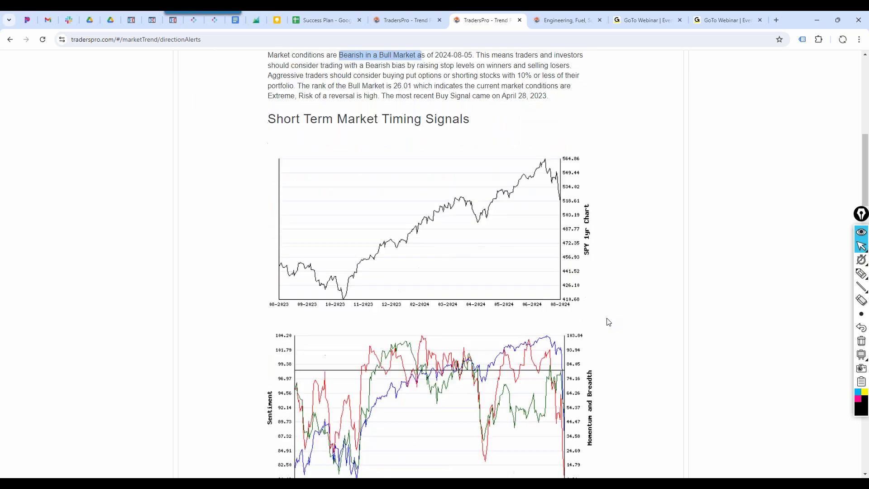
Freehand-mark SPY's recent drop, the 03-2024 pullback, and rising trendlines from the 10-2023 low
click(861, 273)
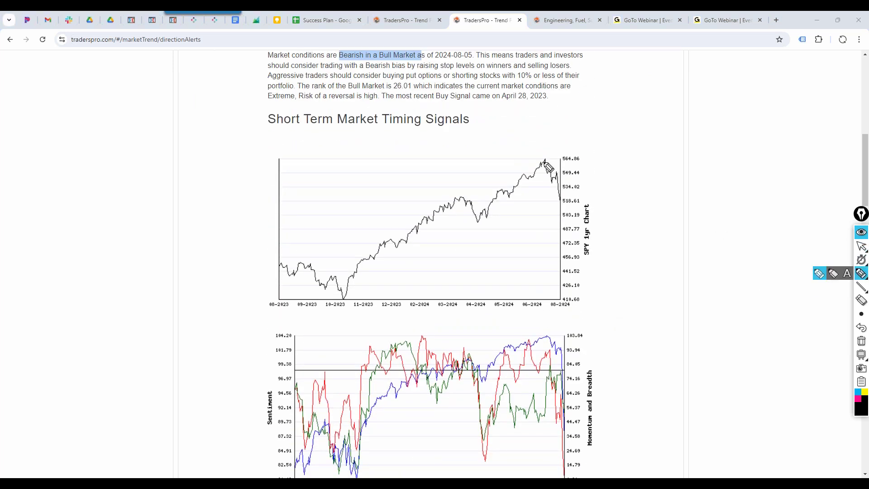
drag(543, 161, 565, 199)
drag(459, 198, 480, 222)
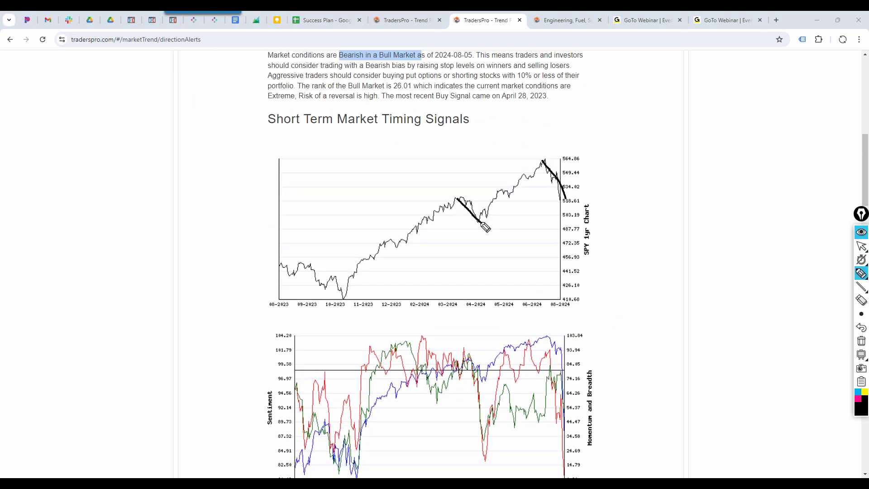
mouse_move(324, 304)
mouse_down()
mouse_move(556, 168)
mouse_move(564, 177)
mouse_up()
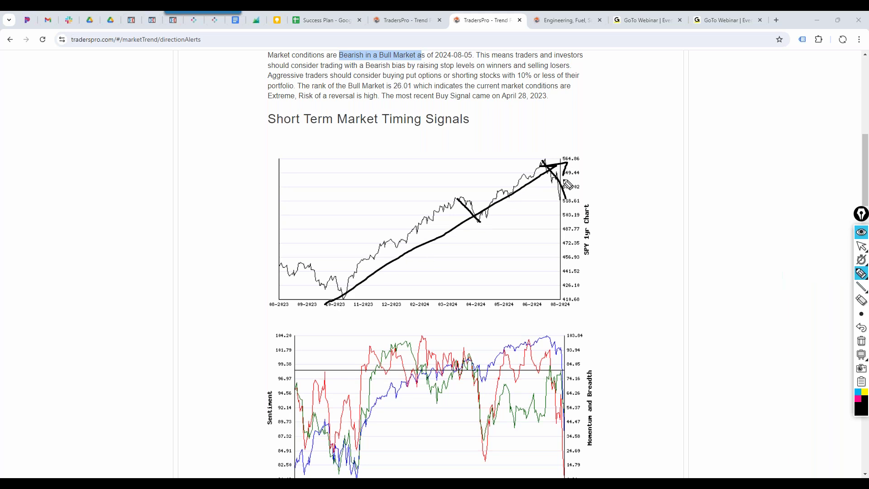
drag(438, 306, 579, 199)
drag(573, 202, 585, 208)
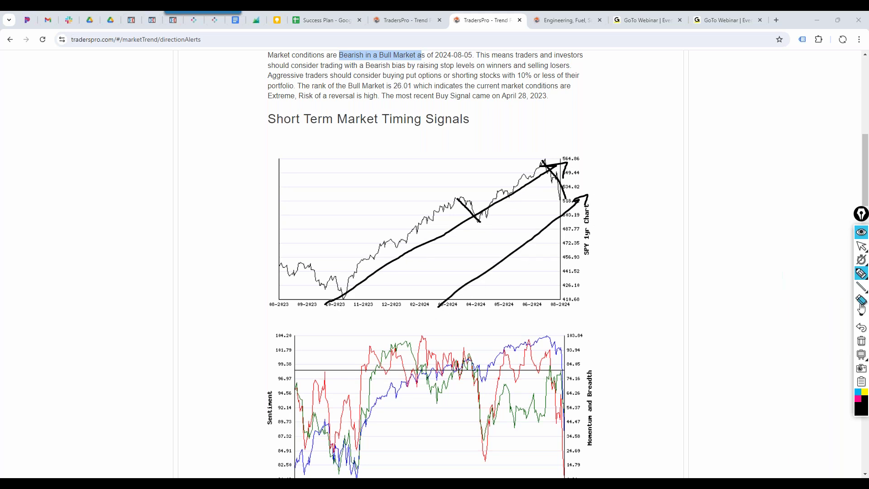
Erase the freehand ink, return to the arrow tool, and scroll back to the top
click(861, 341)
click(862, 245)
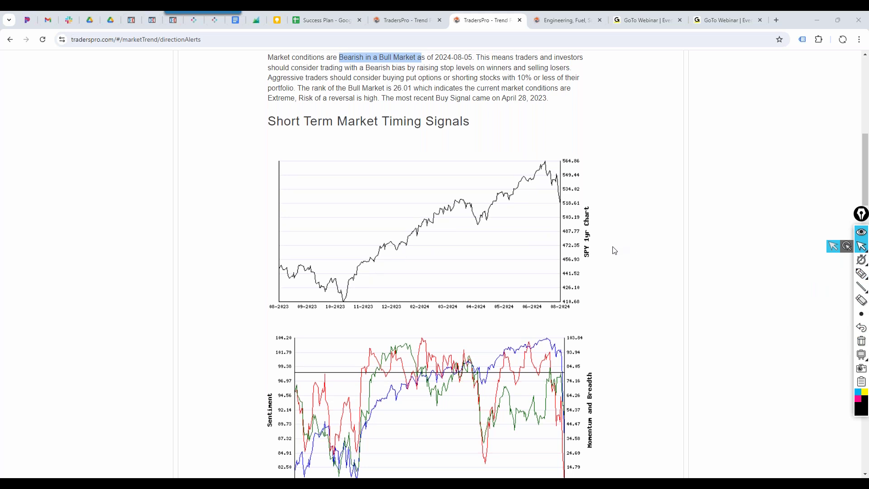
scroll(614, 250, up, 4)
scroll(615, 250, down, 10)
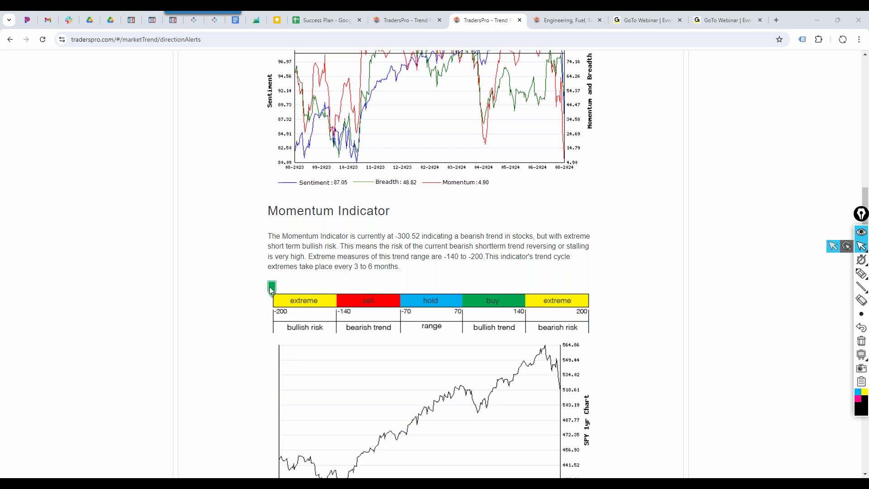
scroll(321, 291, up, 15)
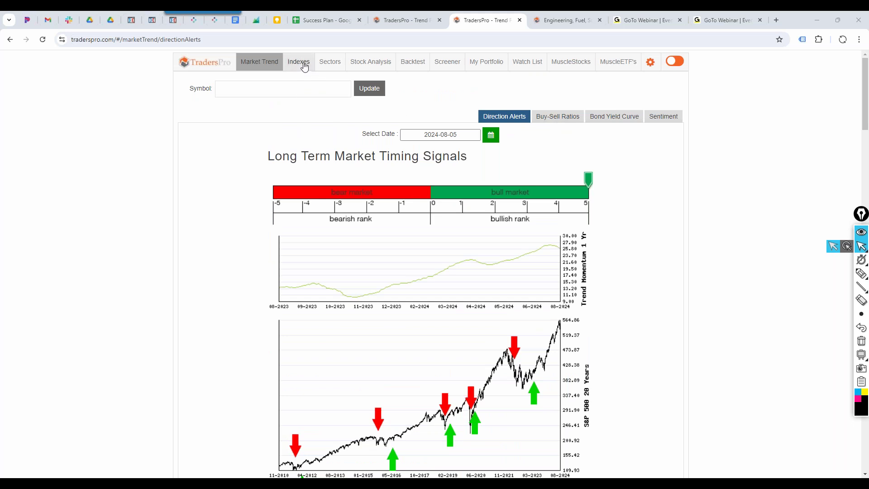
Open SPY from Market ETFs and mark the 50% retracement, 527.94 level, and latest drop
click(299, 62)
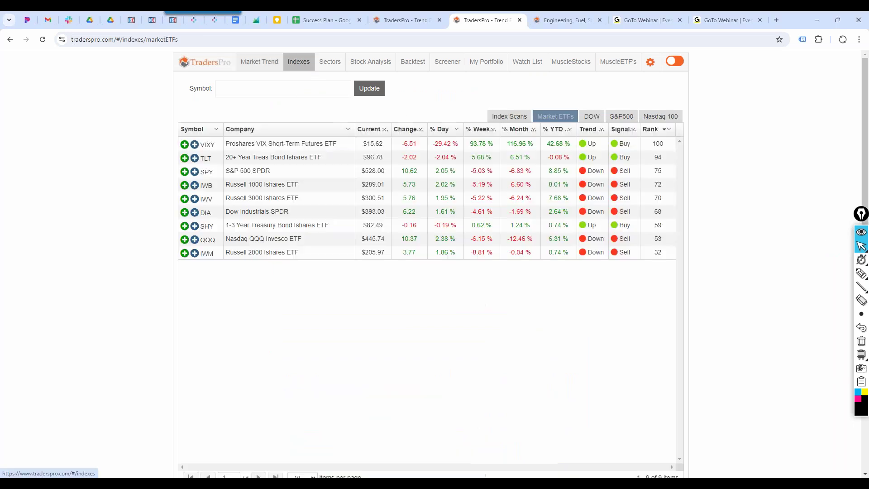
click(269, 172)
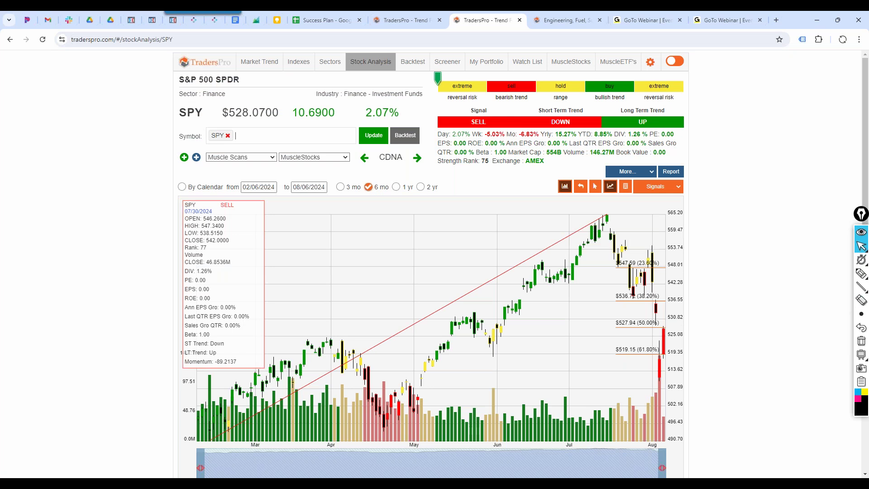
click(861, 273)
drag(630, 330, 663, 328)
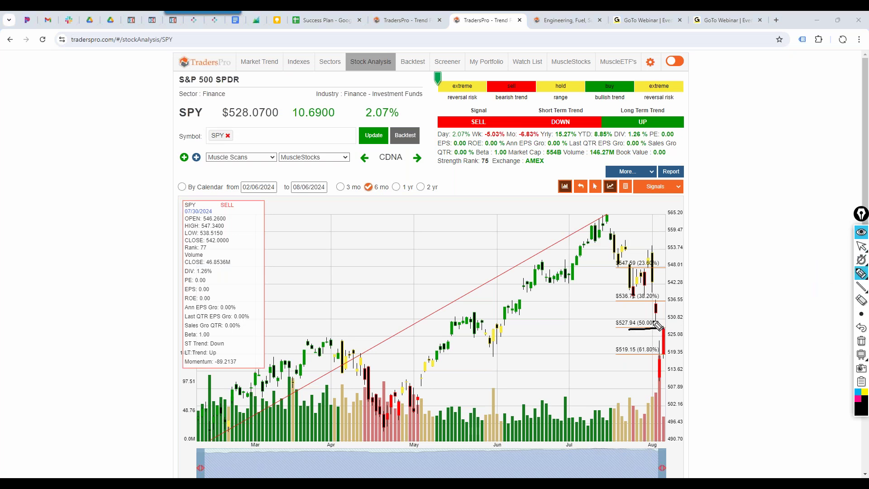
mouse_move(438, 320)
mouse_down()
mouse_move(656, 329)
mouse_move(482, 328)
mouse_up()
drag(663, 383, 668, 337)
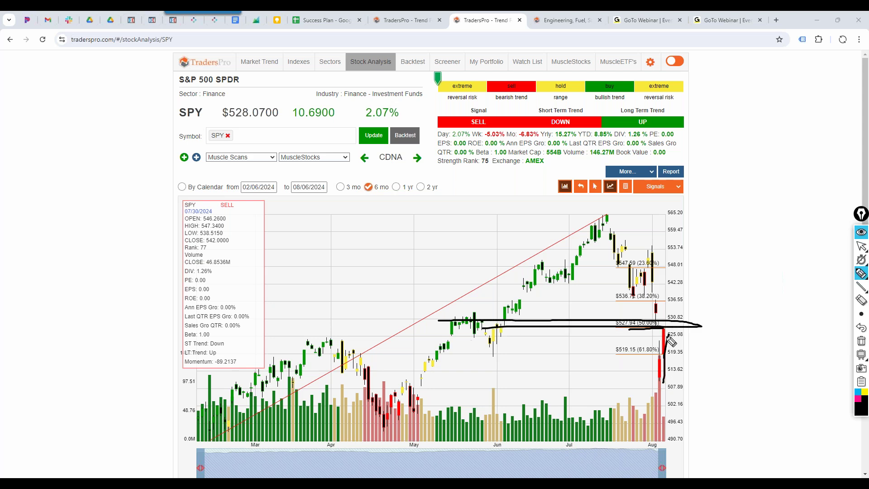
Erase the SPY chart annotations and leave freehand drawing mode
click(862, 340)
click(861, 247)
click(862, 247)
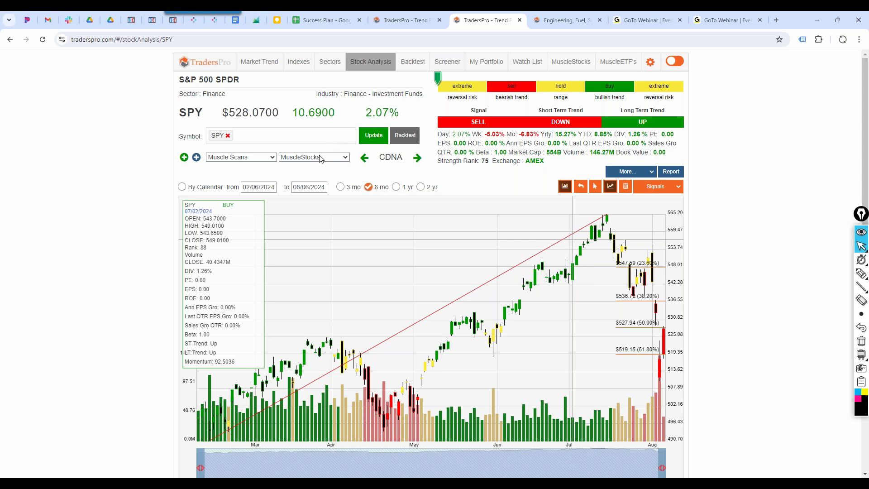
Open RKT from the portfolio and mark its 23.60% retracement, breakout candles, volume bar, and 15.66 level
click(486, 62)
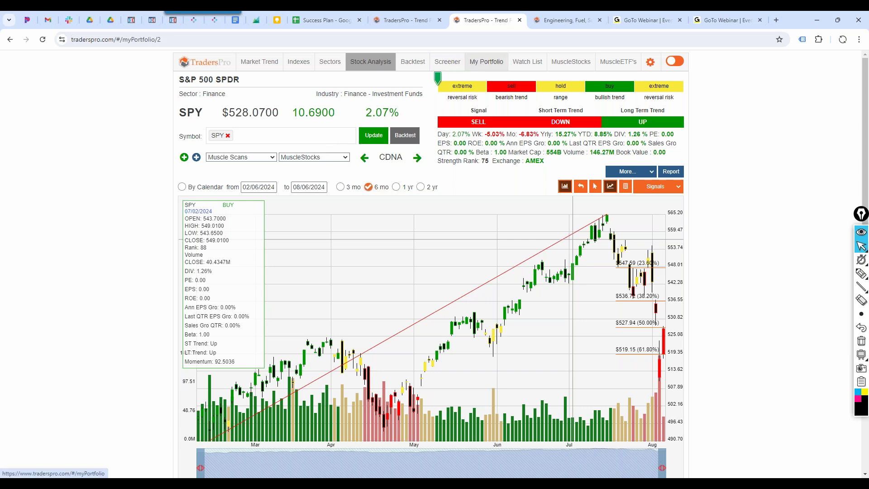
click(217, 339)
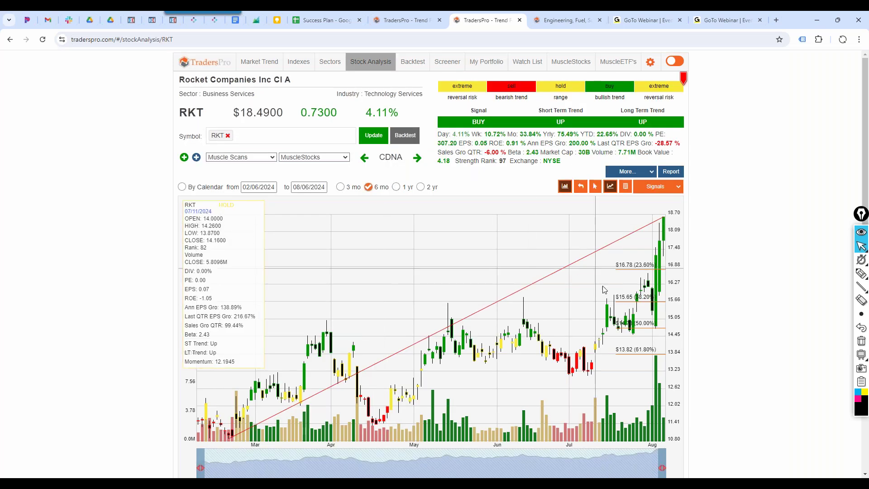
click(861, 273)
drag(570, 216, 670, 270)
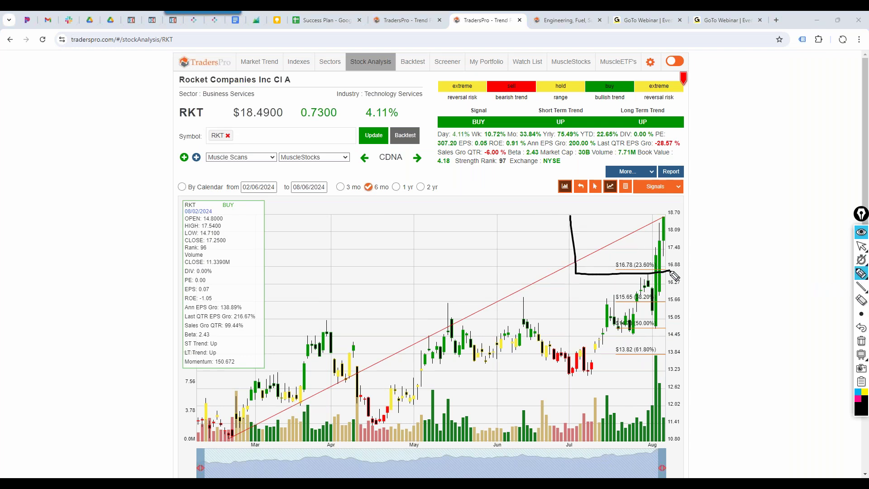
drag(658, 240, 661, 287)
mouse_move(654, 365)
mouse_down()
mouse_move(655, 390)
mouse_move(659, 351)
mouse_up()
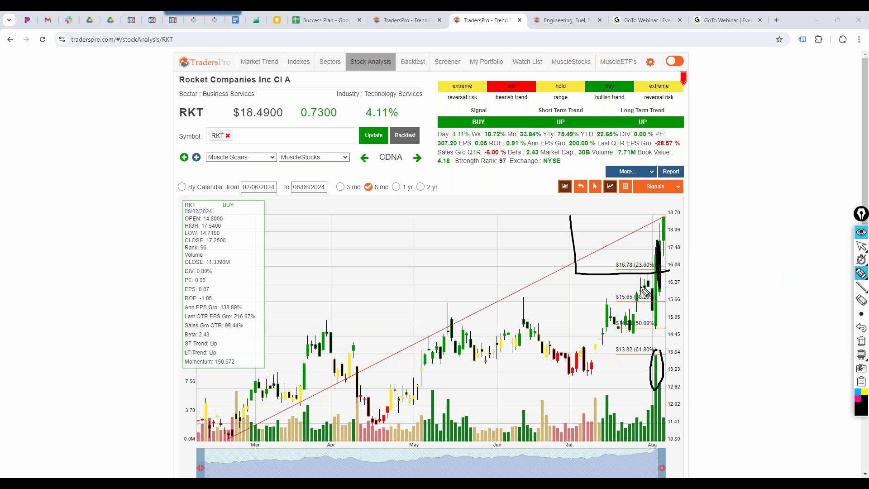
drag(658, 293, 664, 293)
Erase the RKT chart annotations and select the RKT ticker heading
click(861, 341)
mouse_move(859, 253)
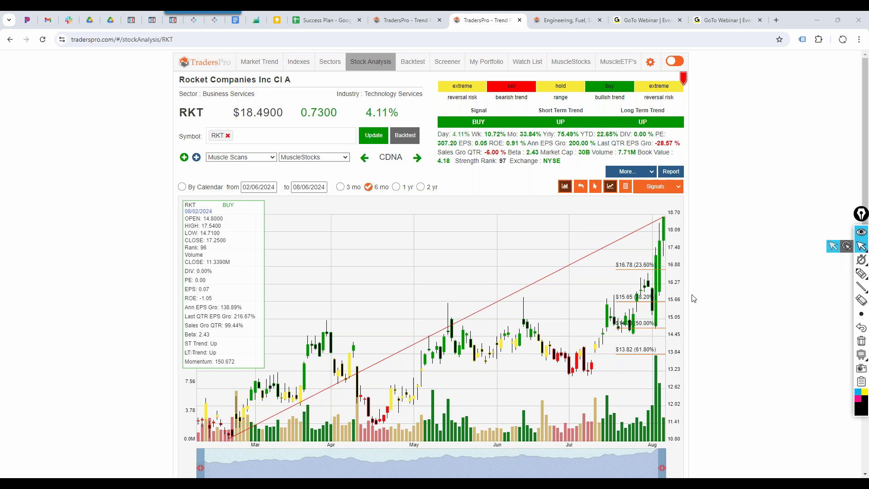
drag(180, 114, 203, 116)
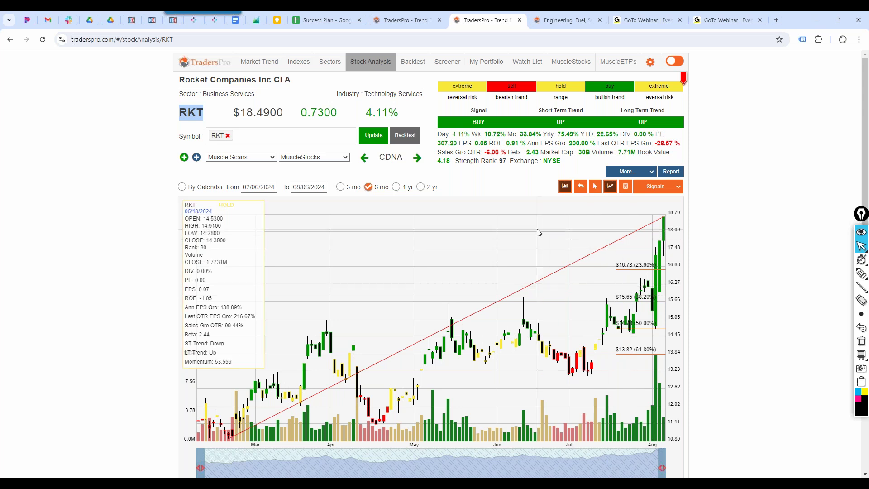
Return to the portfolio holdings, then bring up the Market ETFs list under Indexes
click(486, 63)
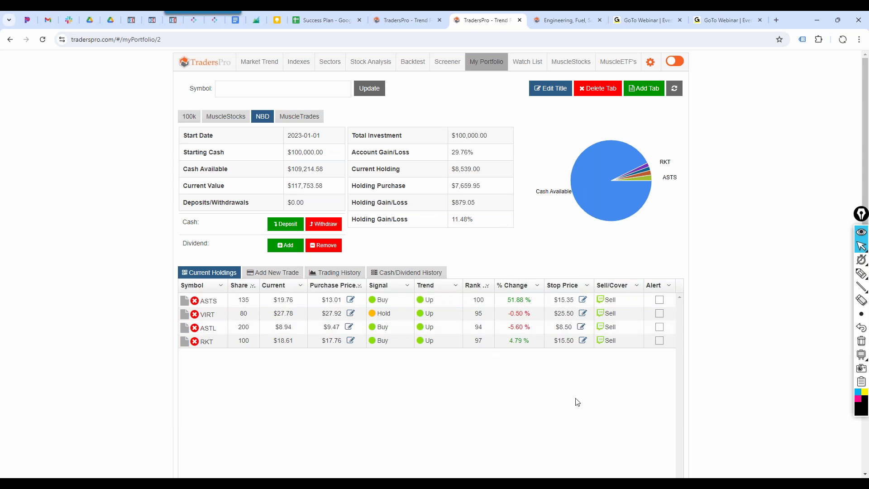
click(299, 63)
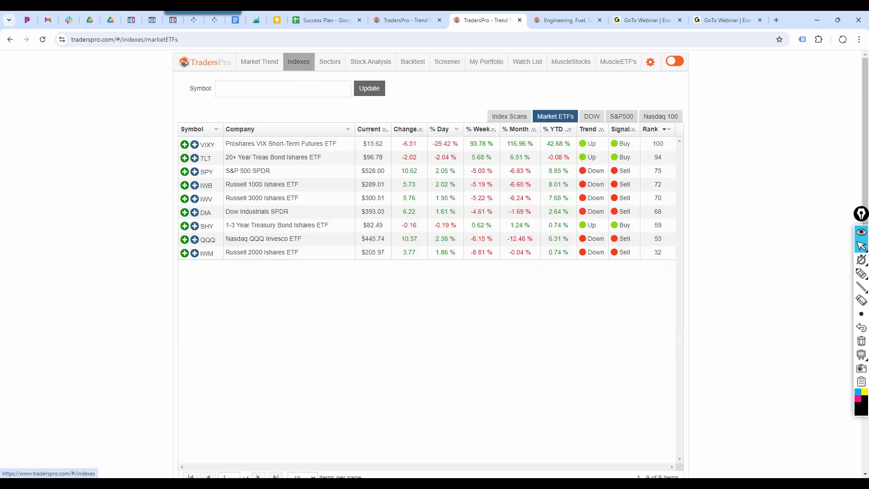
Open SPY on a 2-year chart and sketch its long-term uptrend line and rise to the July peak
click(256, 174)
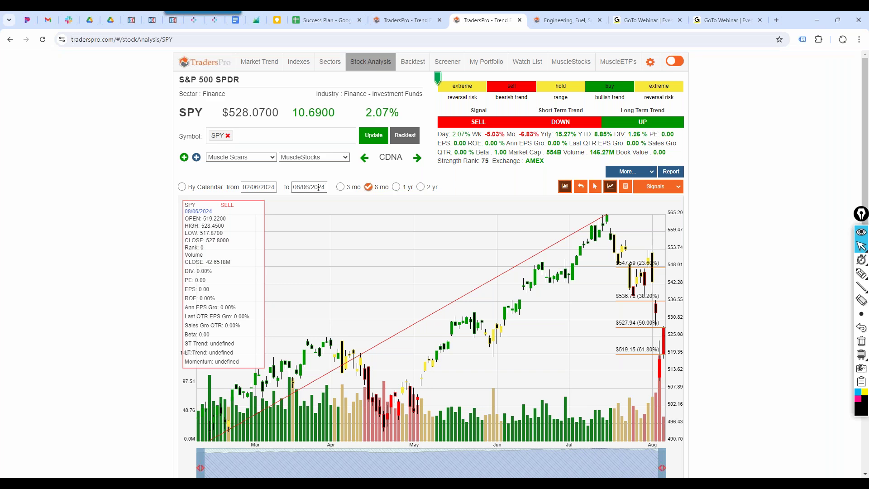
click(420, 188)
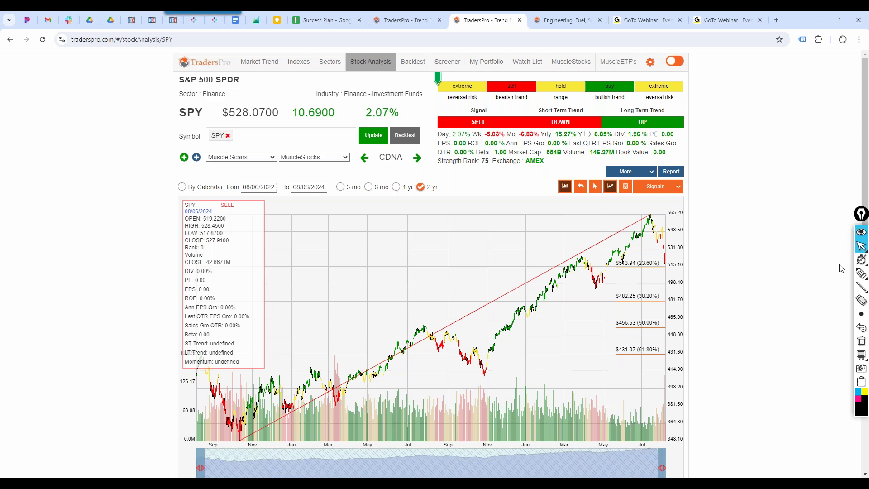
click(861, 272)
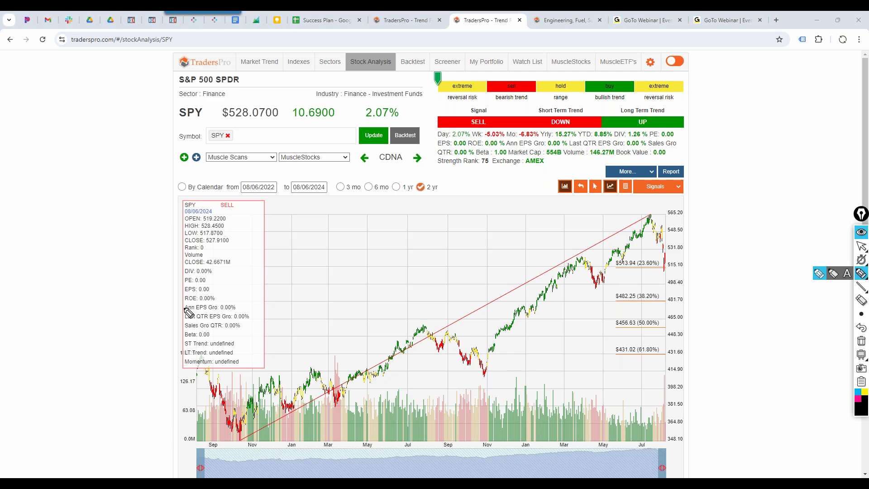
mouse_move(186, 285)
mouse_down()
mouse_move(182, 350)
mouse_move(213, 448)
mouse_move(417, 440)
mouse_up()
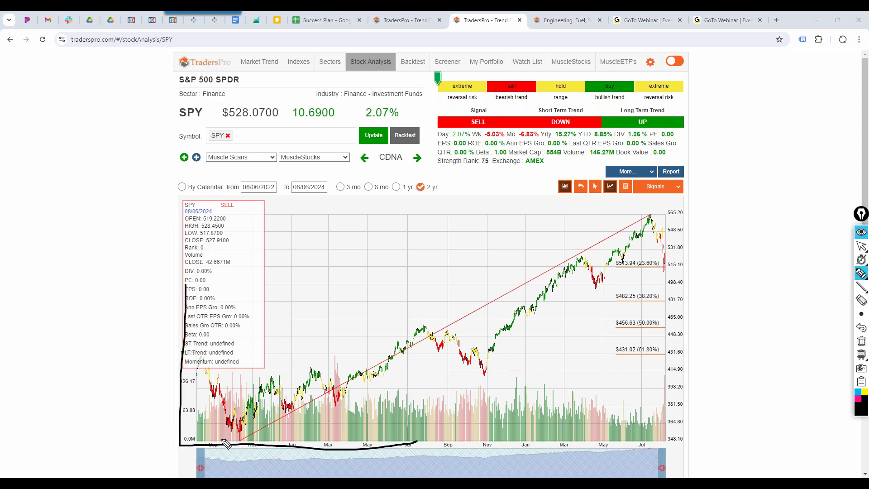
drag(186, 438, 722, 248)
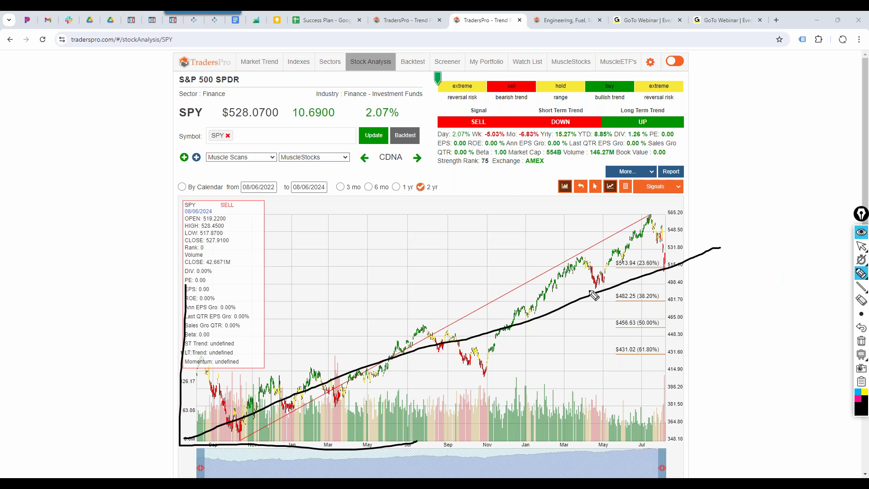
mouse_move(589, 291)
mouse_down()
mouse_move(638, 249)
mouse_move(650, 198)
mouse_move(734, 328)
mouse_move(750, 248)
mouse_up()
click(570, 298)
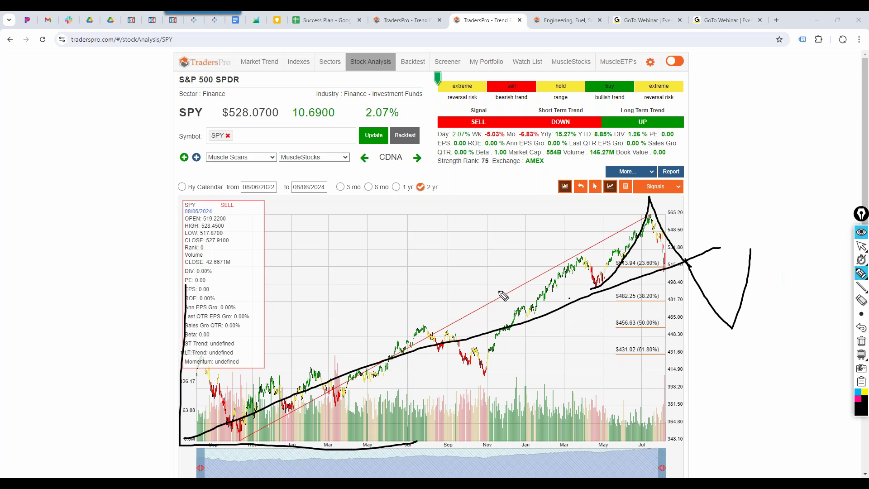
Erase the SPY drawings, leave drawing mode, and set the chart back to 6 months
click(862, 340)
click(862, 245)
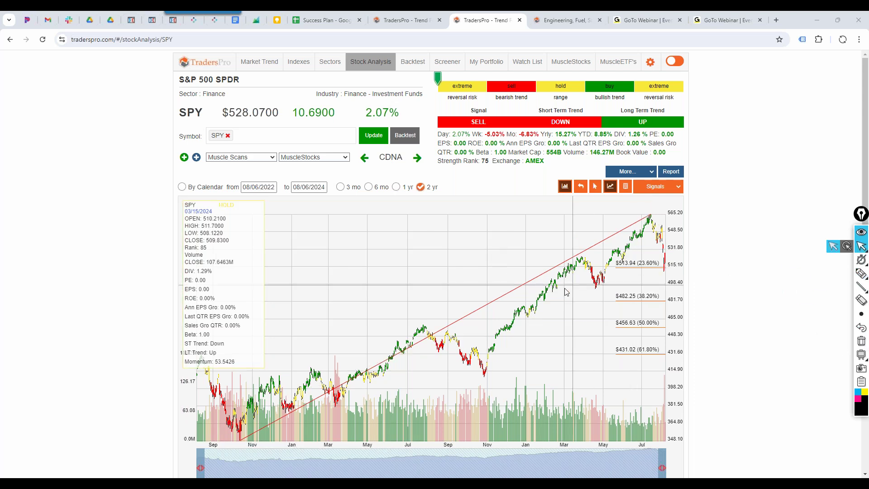
click(369, 188)
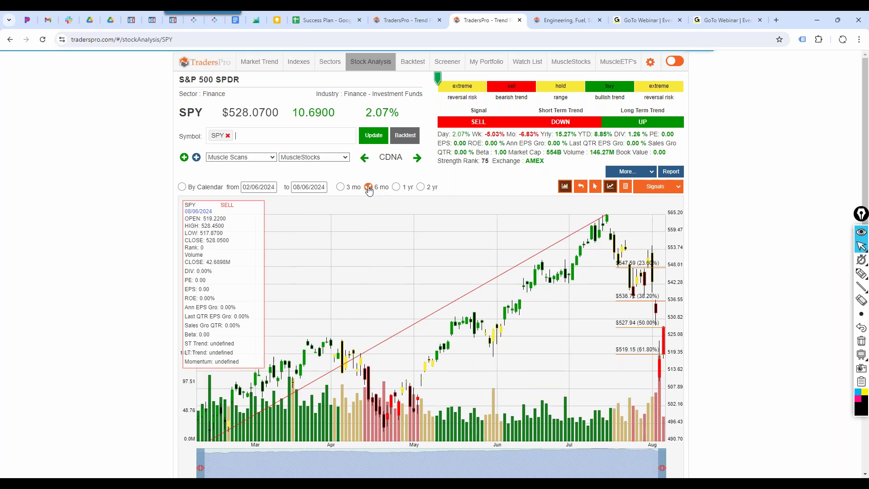